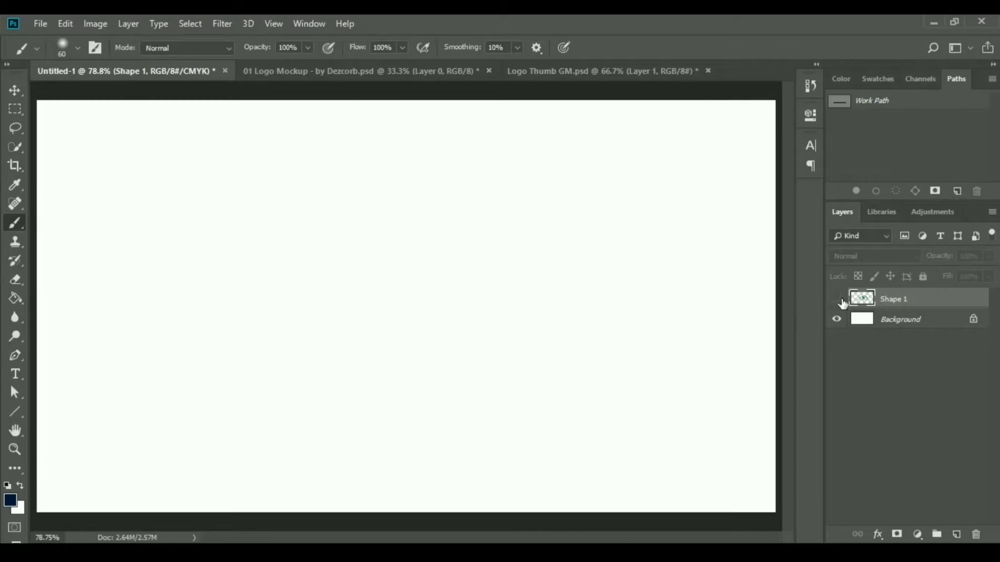
Move the GraphoMac reference logo up and left, then hide the Shape 1 layer.
{"action": "left_click", "coordinate": [838, 299]}
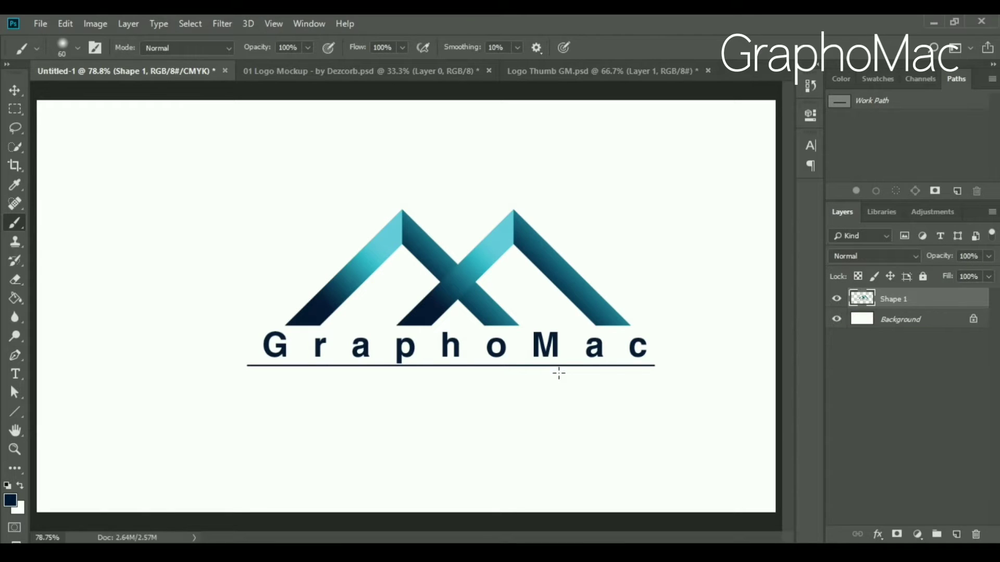
{"action": "key", "text": "v"}
{"action": "left_click_drag", "start_coordinate": [490, 311], "coordinate": [422, 282]}
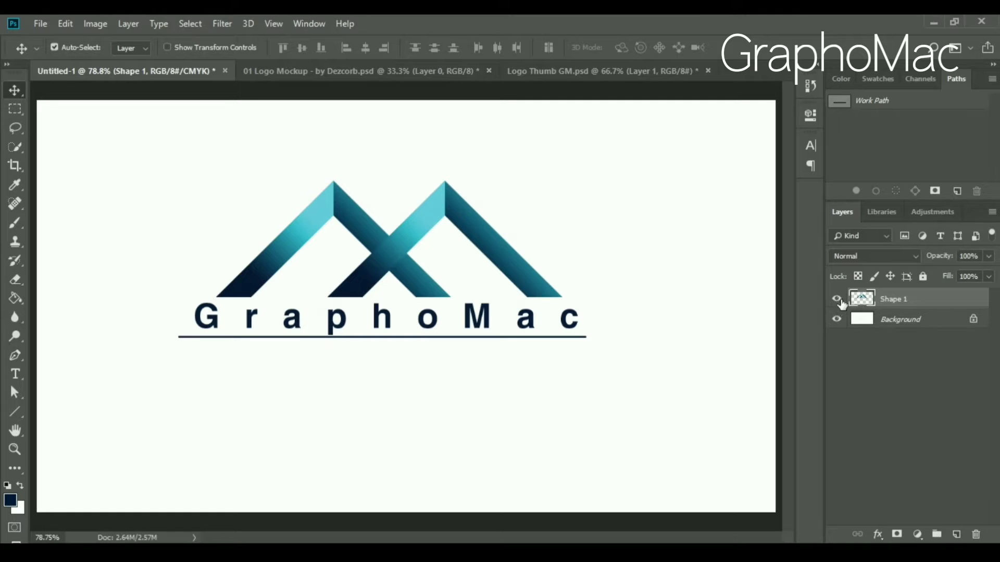
{"action": "left_click", "coordinate": [837, 300]}
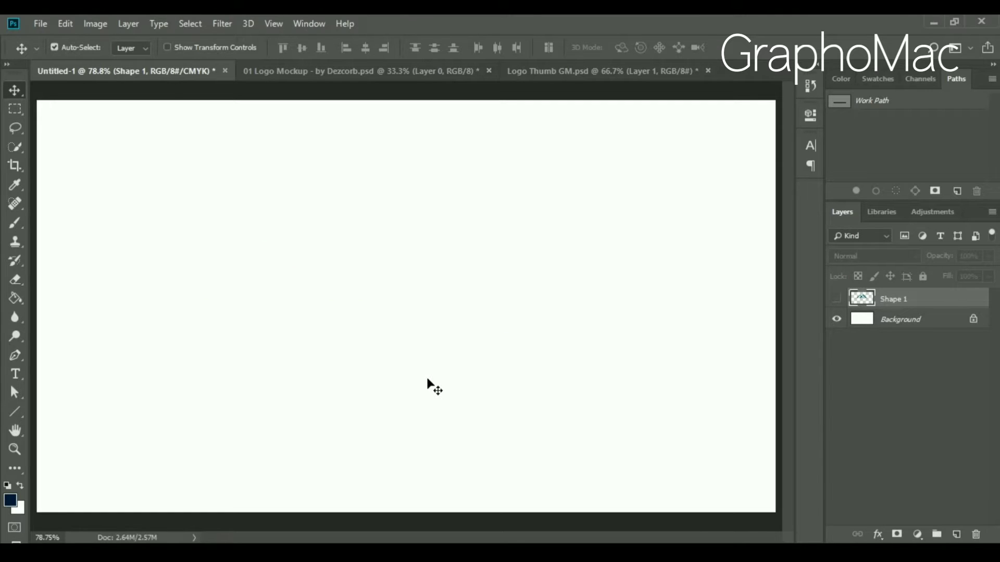
Draw a wide 251 × 44 px rectangle left of the canvas centre.
{"action": "left_click", "coordinate": [19, 408]}
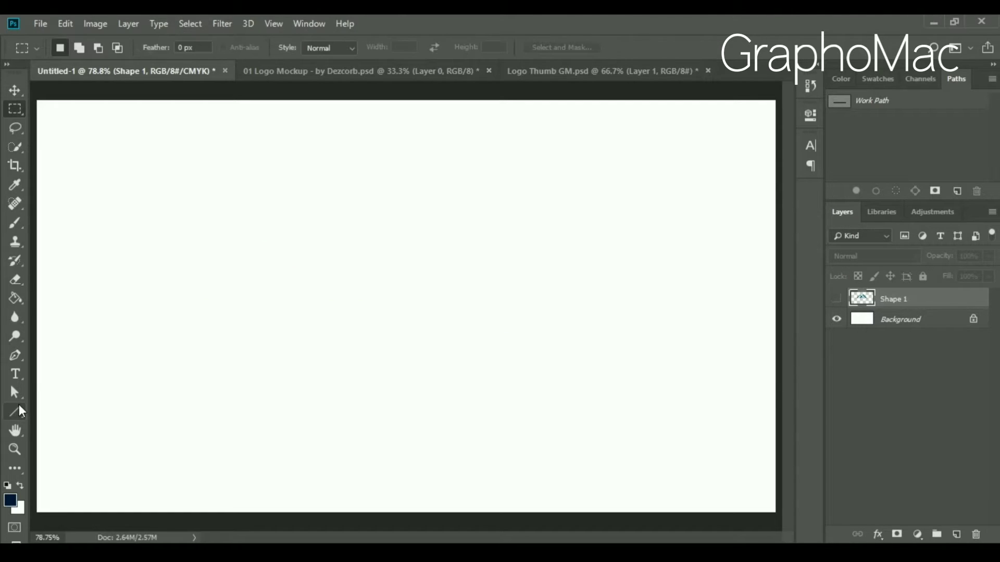
{"action": "right_click", "coordinate": [19, 412]}
{"action": "left_click", "coordinate": [76, 410]}
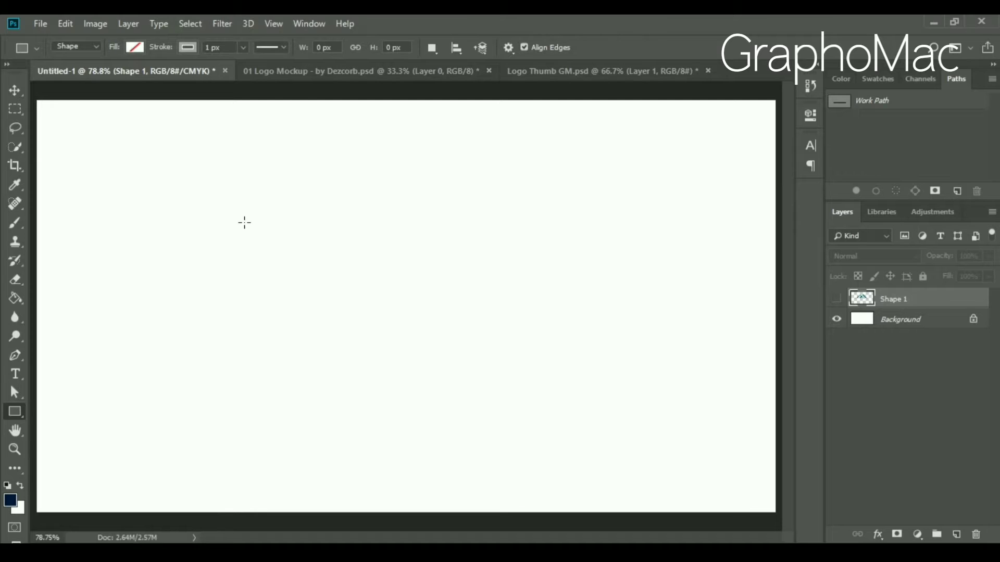
{"action": "left_click_drag", "start_coordinate": [221, 255], "coordinate": [365, 279]}
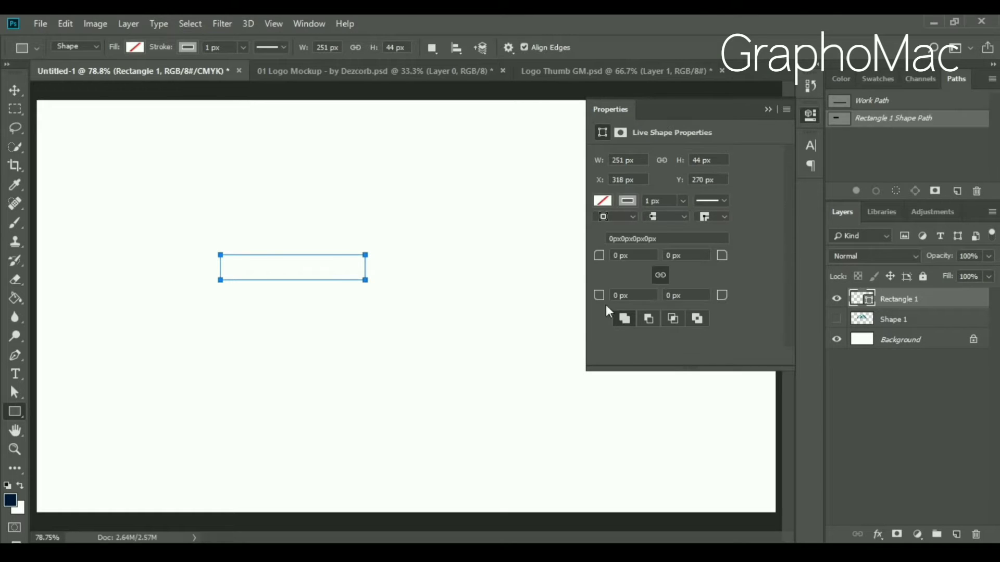
Fill the rectangle with dark navy and collapse the Properties panel.
{"action": "left_click", "coordinate": [604, 200]}
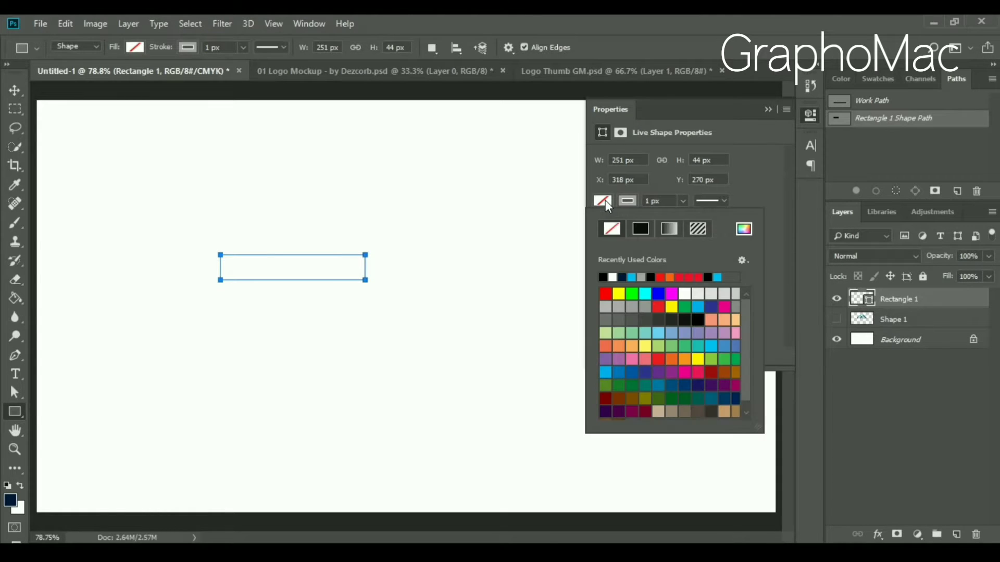
{"action": "left_click", "coordinate": [634, 277]}
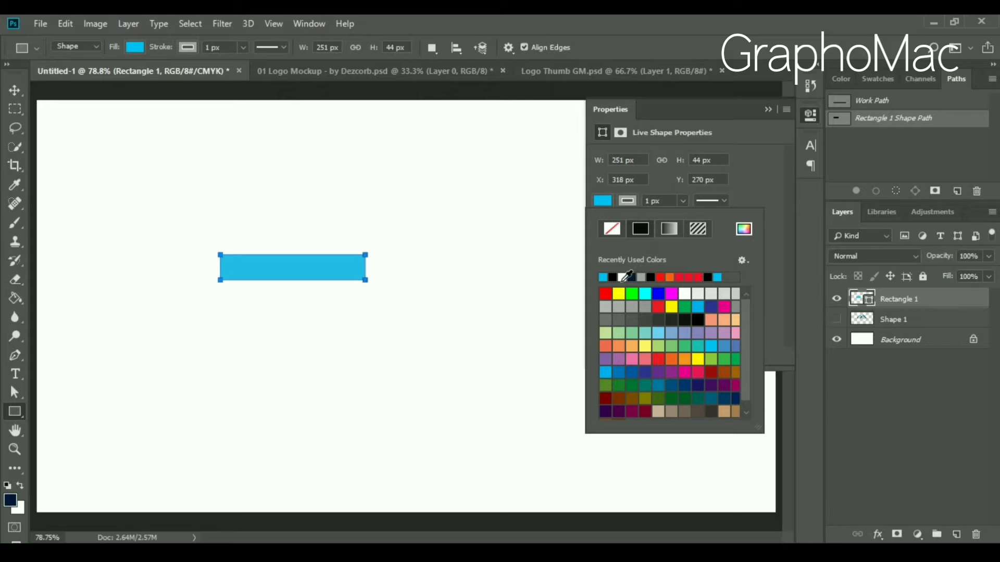
{"action": "left_click", "coordinate": [632, 277]}
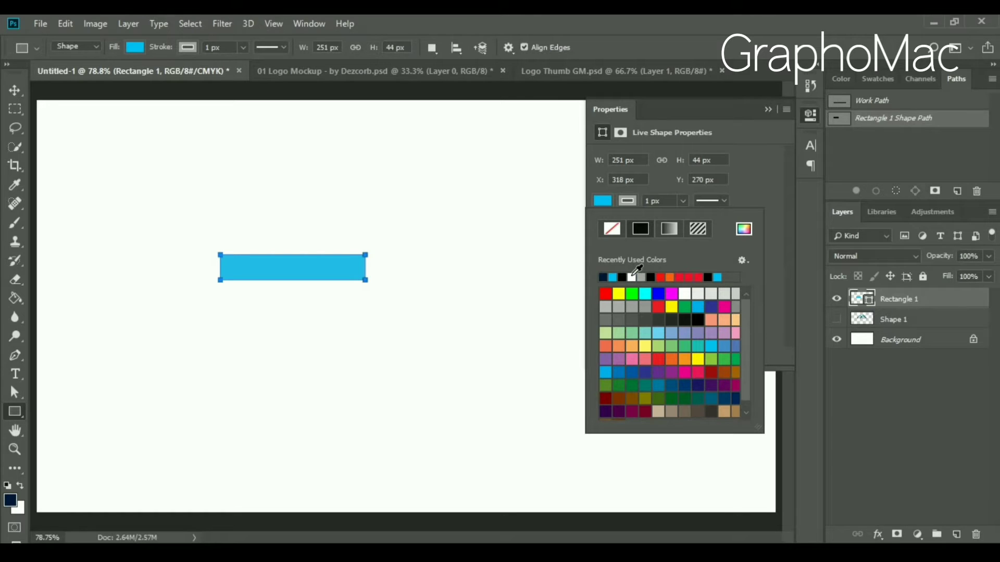
{"action": "left_click", "coordinate": [814, 104]}
{"action": "left_click", "coordinate": [839, 121]}
Duplicate the navy rectangle and move the copy to the right.
{"action": "key", "text": "v"}
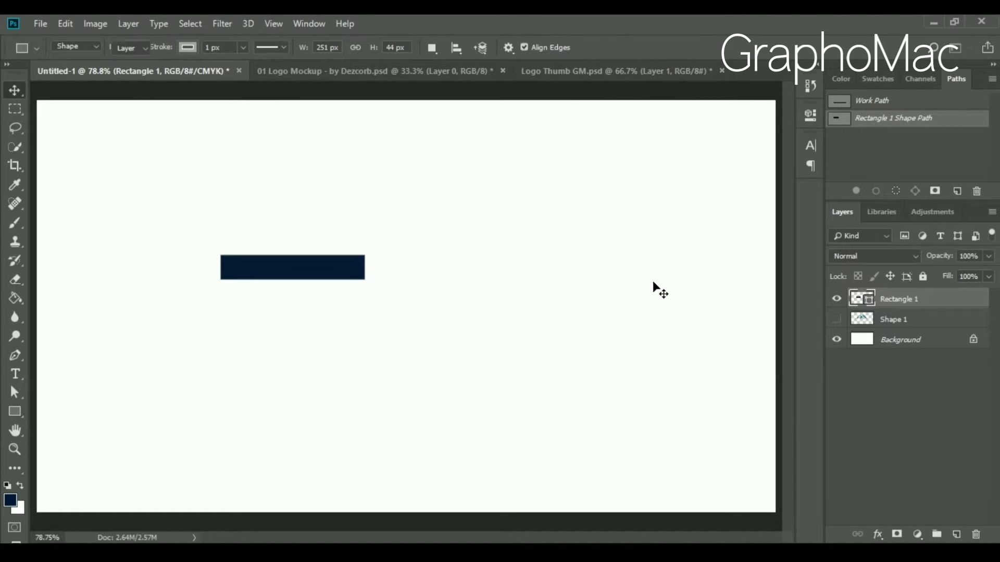
{"action": "key", "text": "ctrl"}
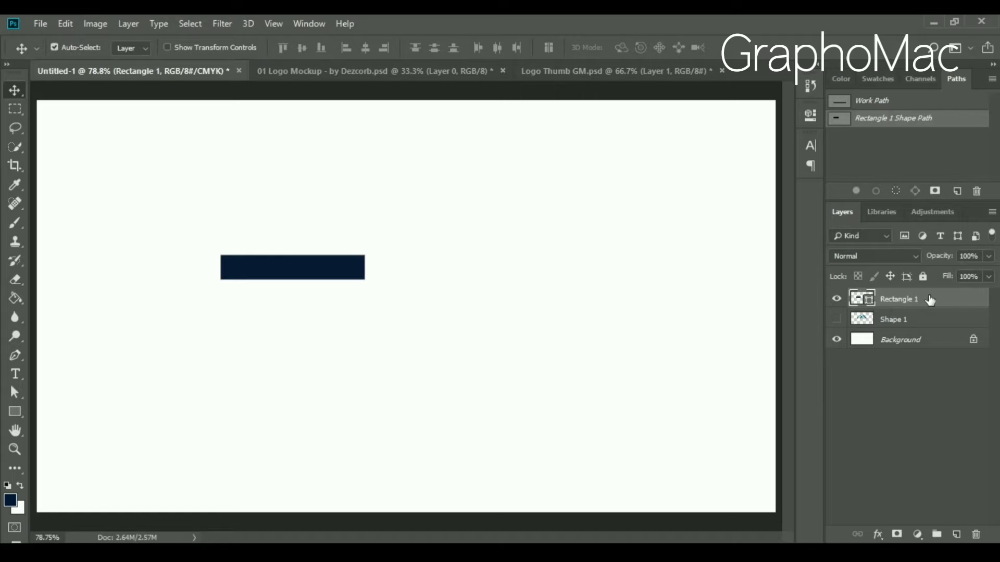
{"action": "key", "text": "ctrl+j"}
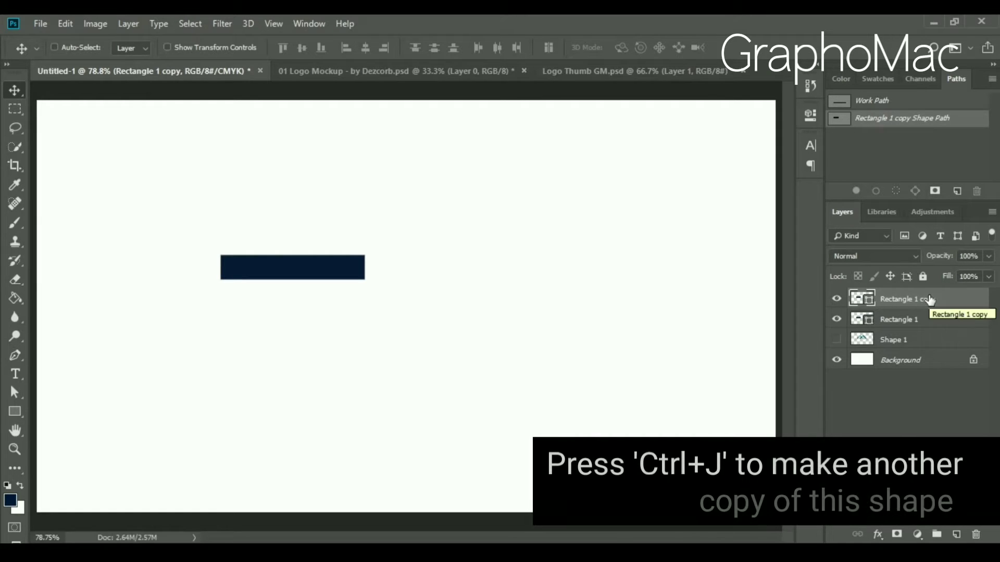
{"action": "left_click_drag", "start_coordinate": [327, 271], "coordinate": [491, 271]}
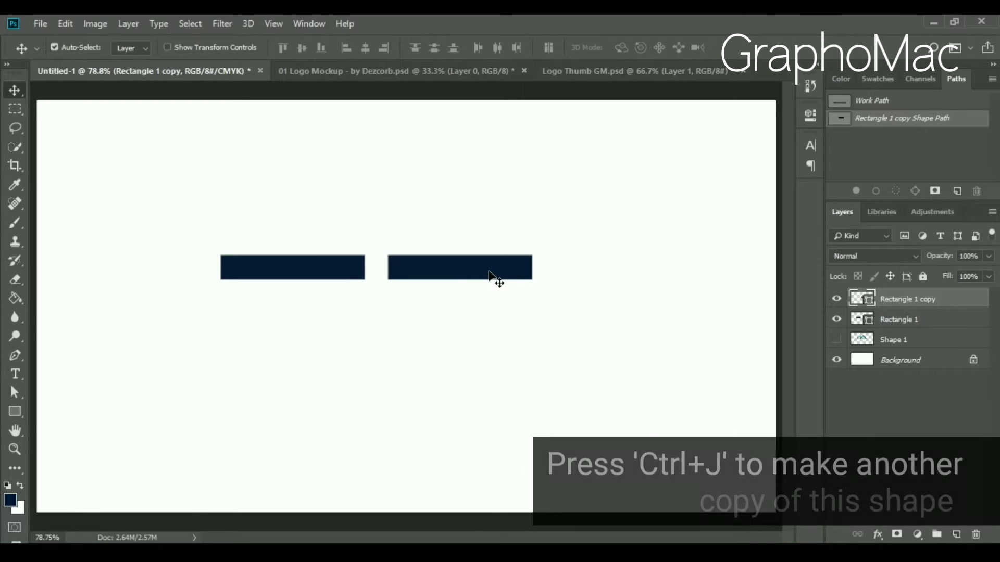
Rotate the Rectangle 1 copy bar to a 45° angle.
{"action": "key", "text": "ctrl+t"}
{"action": "type", "text": "-"}
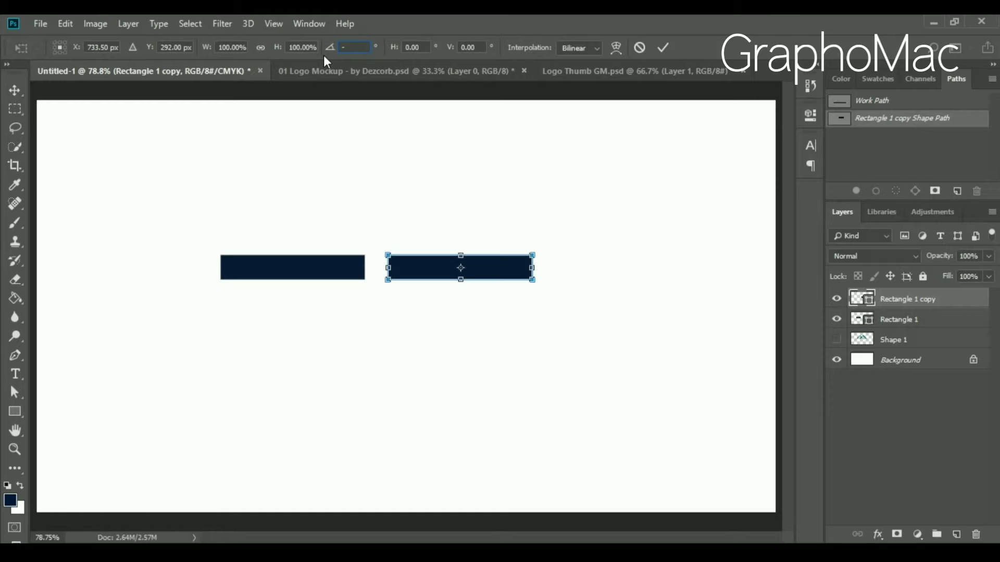
{"action": "type", "text": "45"}
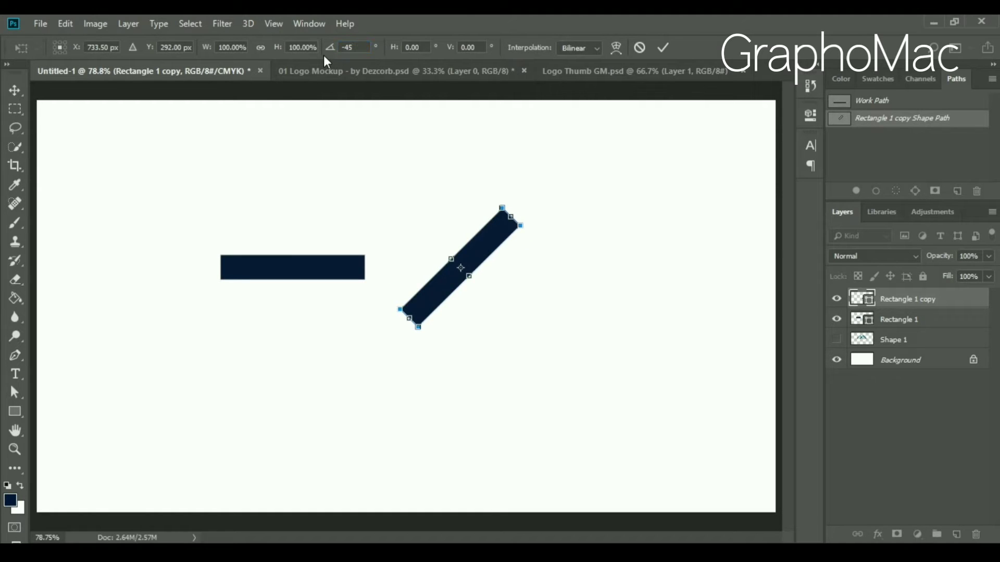
{"action": "left_click", "coordinate": [357, 48]}
{"action": "key", "text": "Home"}
{"action": "key", "text": "Delete"}
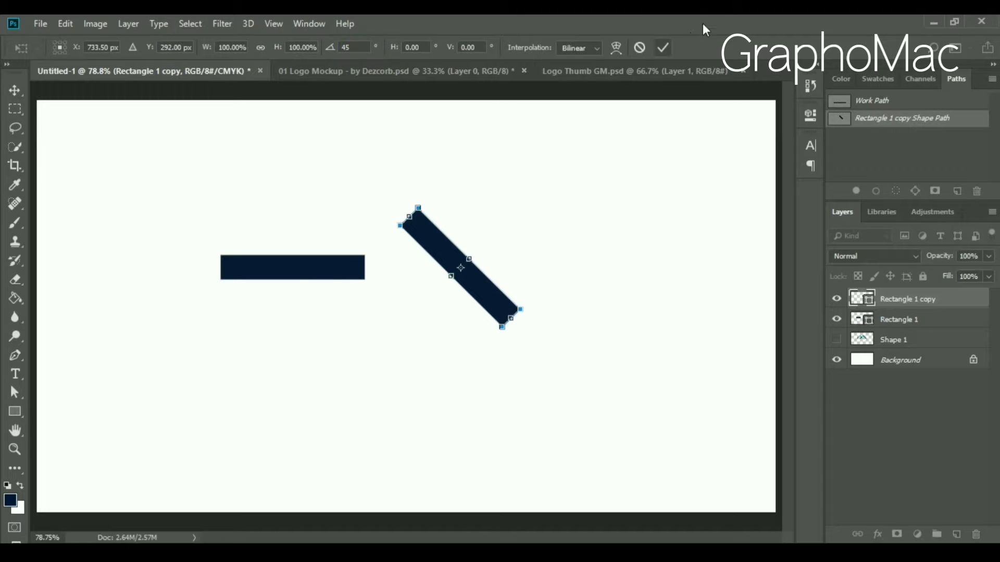
{"action": "left_click", "coordinate": [667, 48]}
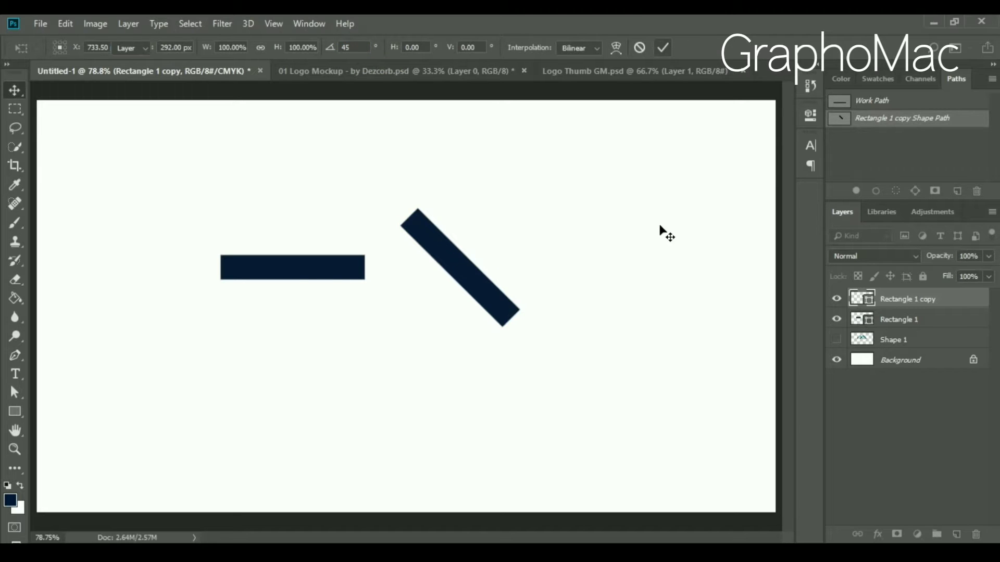
Rotate the original Rectangle 1 bar to -45° to form an inverted V.
{"action": "left_click", "coordinate": [362, 274]}
{"action": "key", "text": "ctrl+t"}
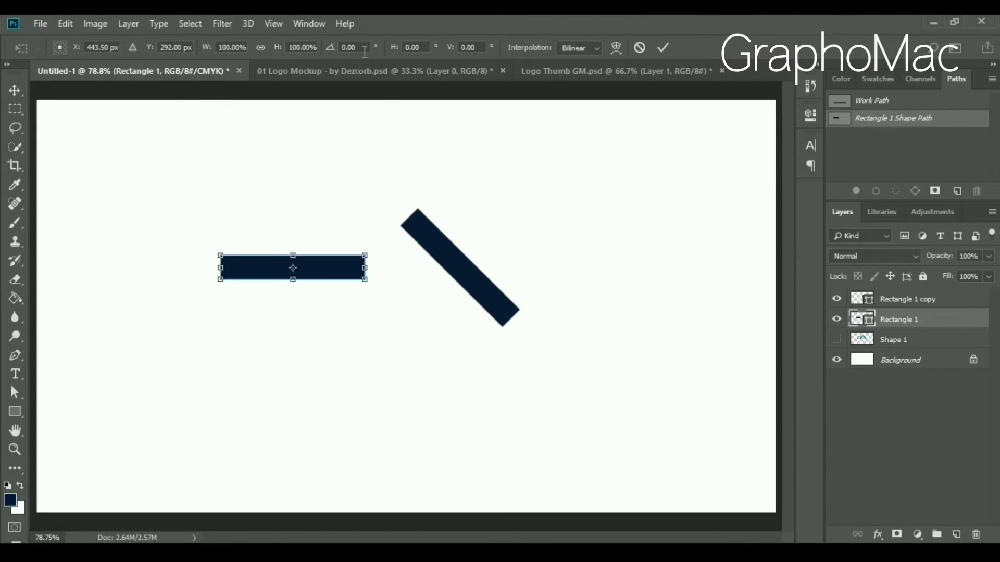
{"action": "type", "text": "-45"}
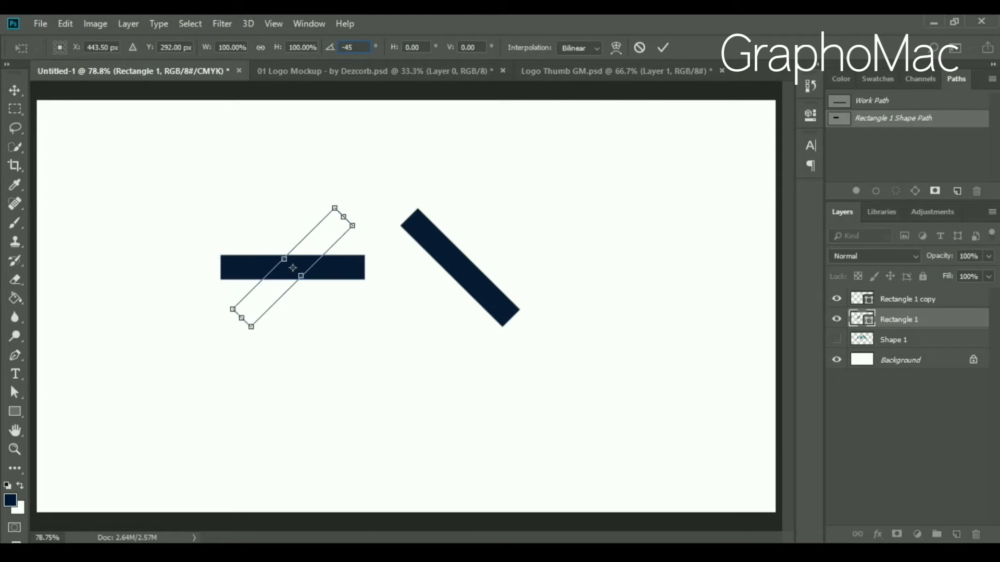
{"action": "left_click", "coordinate": [662, 48]}
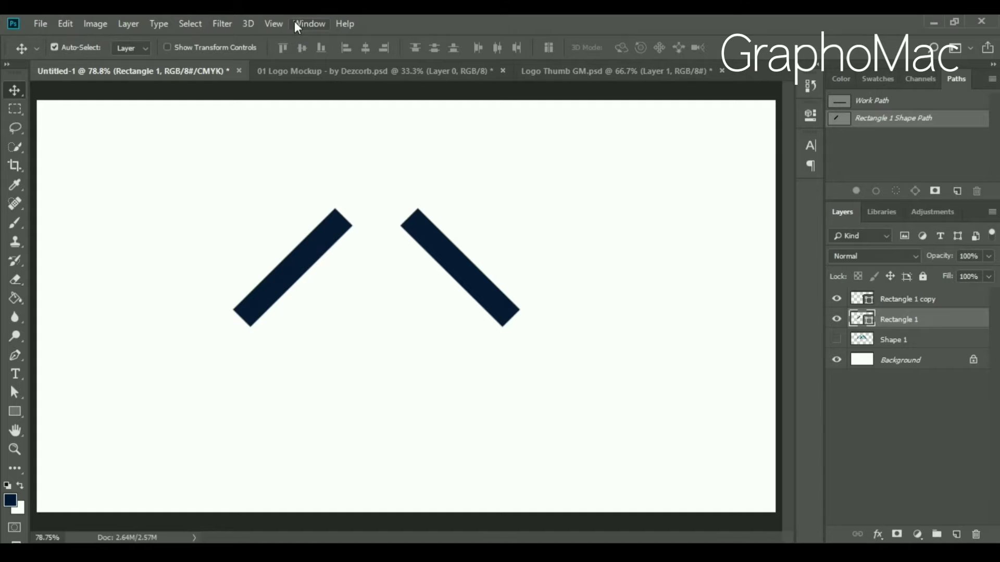
{"action": "key", "text": "alt+v"}
Add a horizontal guide at the bars' tops and move the left bar toward the right bar.
{"action": "left_click", "coordinate": [316, 297]}
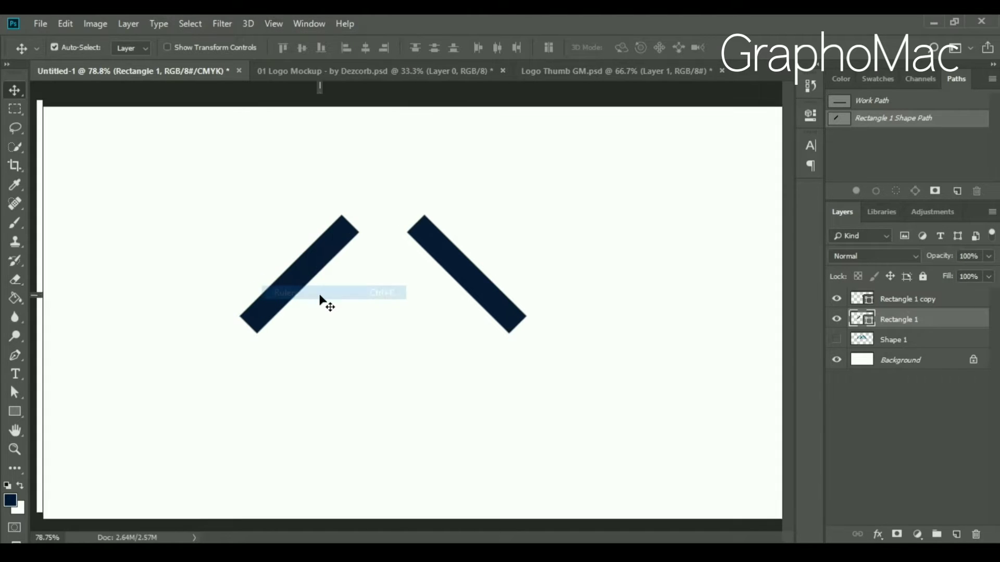
{"action": "left_click_drag", "start_coordinate": [406, 90], "coordinate": [418, 215]}
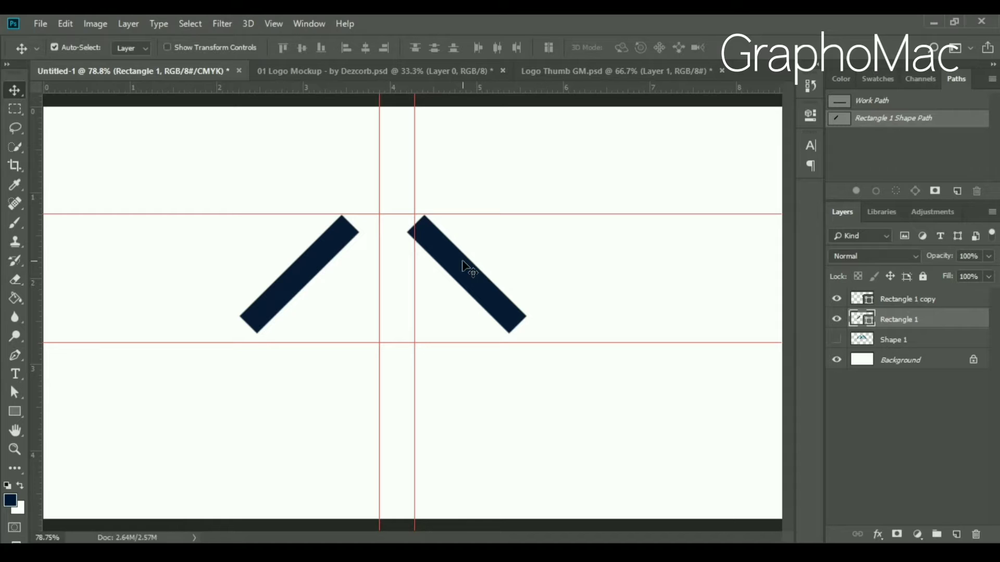
{"action": "key", "text": "Right"}
{"action": "key", "text": "Right"}
{"action": "key", "text": "Right"}
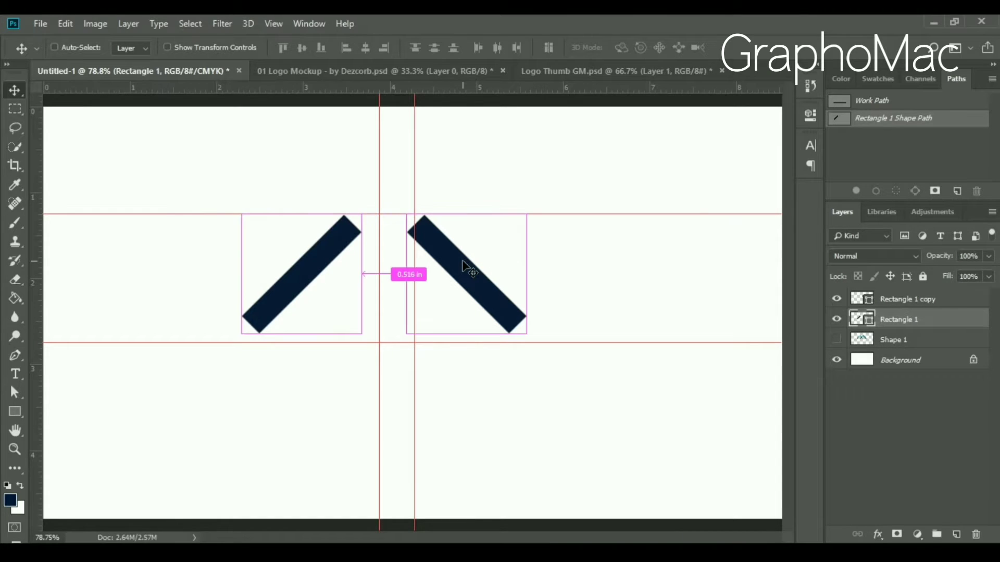
{"action": "key", "text": "ctrl+1"}
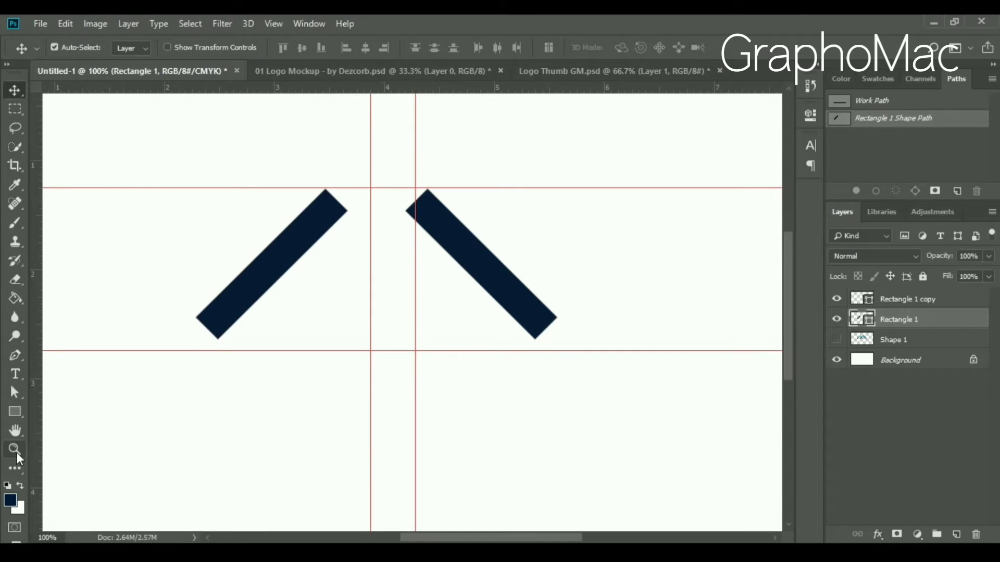
{"action": "scroll", "coordinate": [17, 452], "scroll_direction": "down", "scroll_amount": 2}
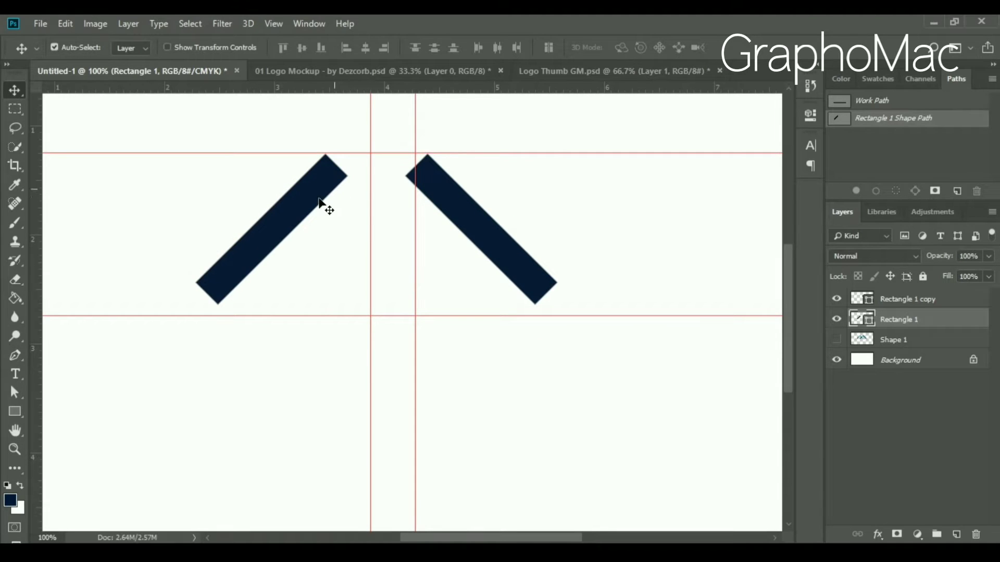
{"action": "left_click_drag", "start_coordinate": [327, 205], "coordinate": [381, 206]}
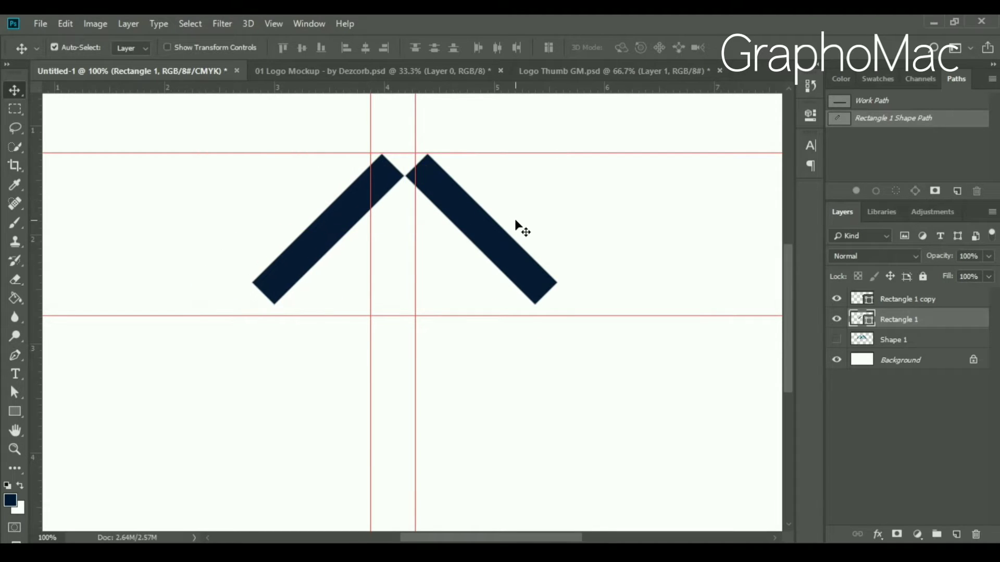
{"action": "key", "text": "Left"}
{"action": "key", "text": "Left"}
{"action": "key", "text": "Left"}
{"action": "key", "text": "Left"}
{"action": "key", "text": "Left"}
{"action": "key", "text": "Left"}
Nudge the right bar left until the tops meet, then zoom in to 300%.
{"action": "key", "text": "Left"}
{"action": "key", "text": "Left"}
{"action": "key", "text": "Left"}
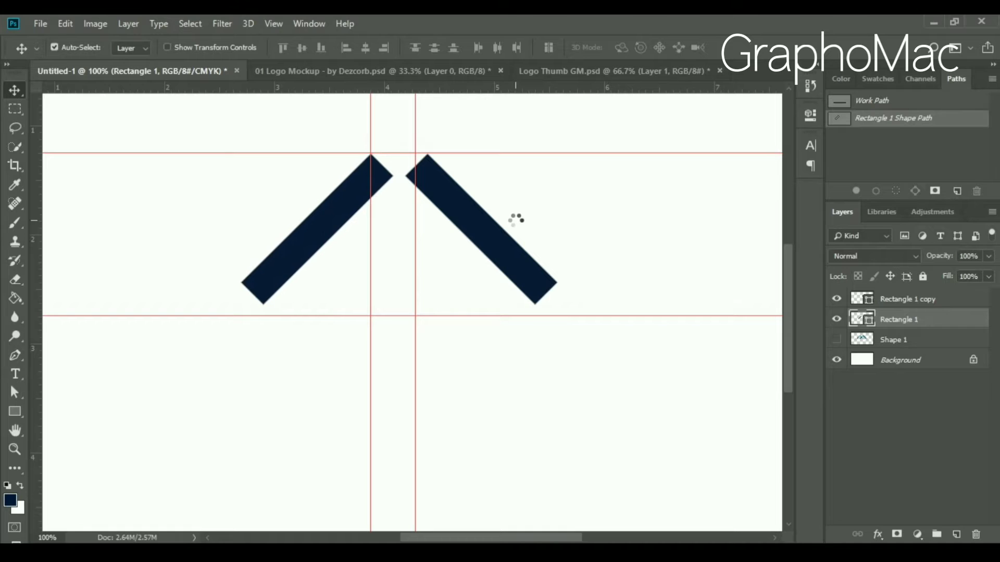
{"action": "key", "text": "Left"}
{"action": "key", "text": "Left"}
{"action": "key", "text": "Left"}
{"action": "left_click", "coordinate": [481, 221]}
{"action": "key", "text": "Left"}
{"action": "key", "text": "Left"}
{"action": "key", "text": "Left"}
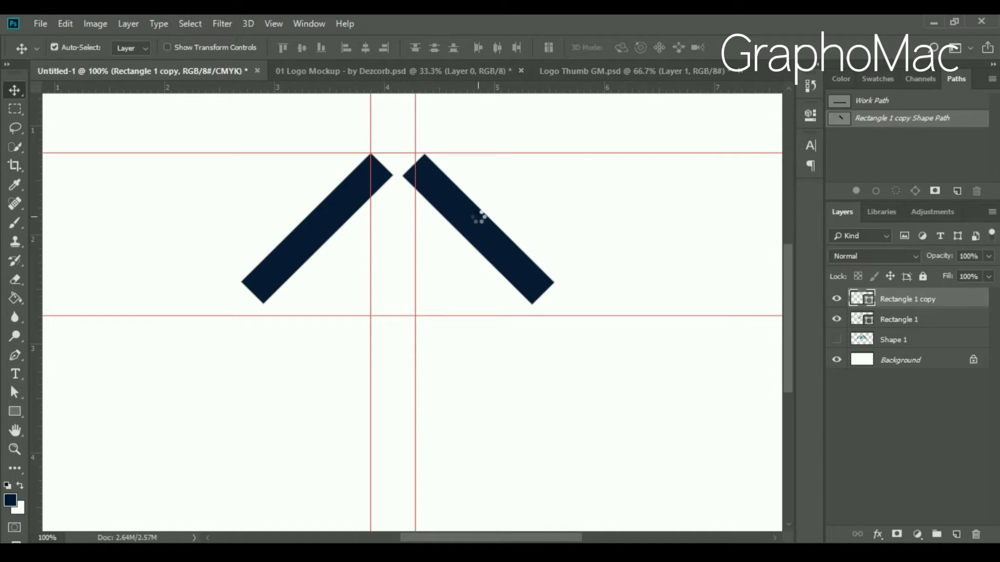
{"action": "key", "text": "Left"}
{"action": "key", "text": "Left"}
{"action": "key", "text": "Left"}
{"action": "key", "text": "Left"}
{"action": "key", "text": "Left"}
{"action": "key", "text": "Left"}
{"action": "key", "text": "Left"}
{"action": "key", "text": "Left"}
{"action": "key", "text": "Left"}
{"action": "key", "text": "Left"}
{"action": "key", "text": "Left"}
{"action": "key", "text": "Left"}
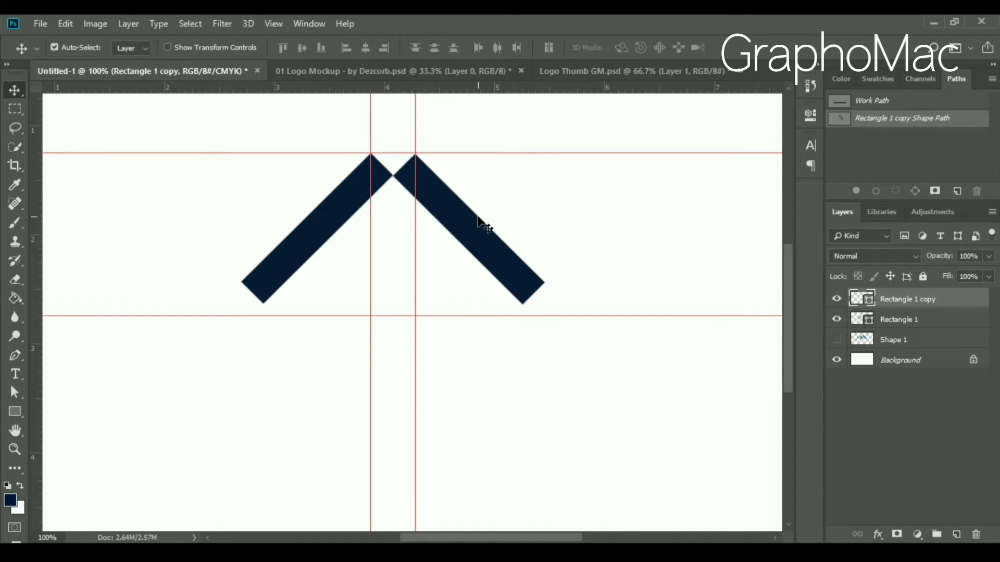
{"action": "key", "text": "Left"}
{"action": "key", "text": "Left"}
{"action": "key", "text": "Left"}
{"action": "key", "text": "Right"}
{"action": "key", "text": "Right"}
{"action": "key", "text": "Right"}
{"action": "key", "text": "Left"}
{"action": "key", "text": "Left"}
{"action": "key", "text": "Left"}
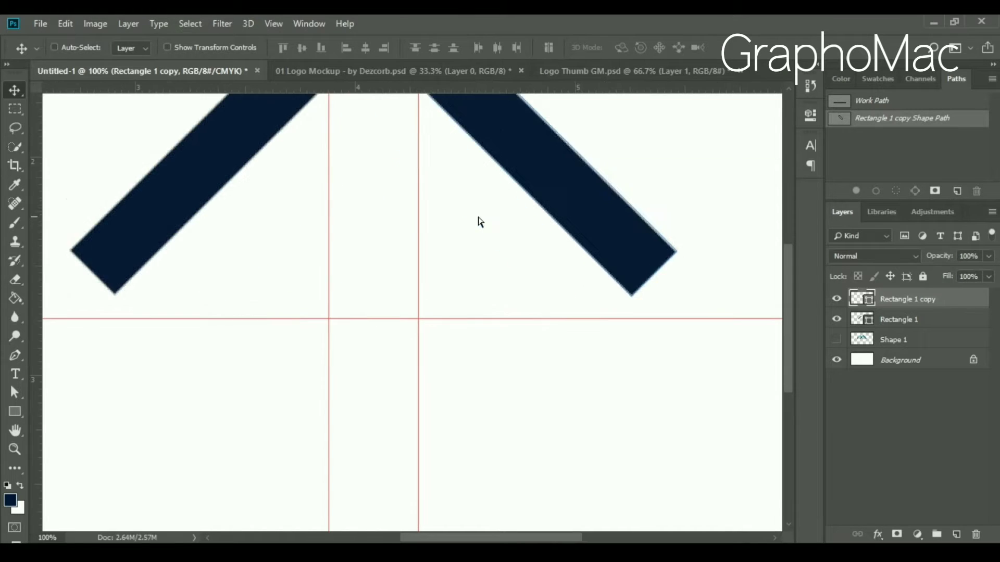
{"action": "key", "text": "ctrl+plus"}
{"action": "key", "text": "ctrl+plus"}
{"action": "scroll", "coordinate": [570, 233], "scroll_direction": "up", "scroll_amount": 2}
{"action": "scroll", "coordinate": [571, 234], "scroll_direction": "up", "scroll_amount": 2}
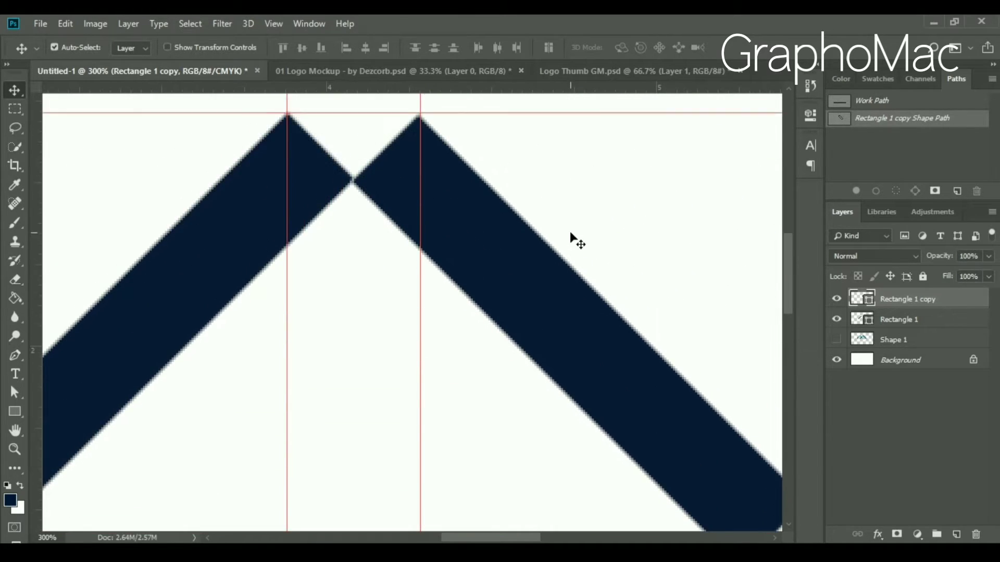
{"action": "scroll", "coordinate": [571, 233], "scroll_direction": "up", "scroll_amount": 1}
Marquee-select the overlapping apex area between the vertical guides.
{"action": "key", "text": "m"}
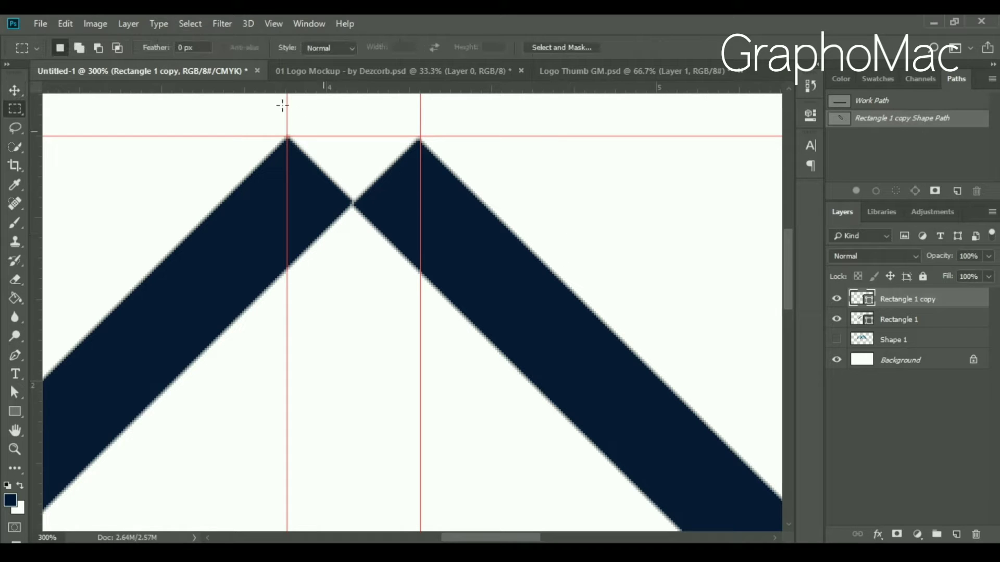
{"action": "left_click_drag", "start_coordinate": [286, 101], "coordinate": [425, 370]}
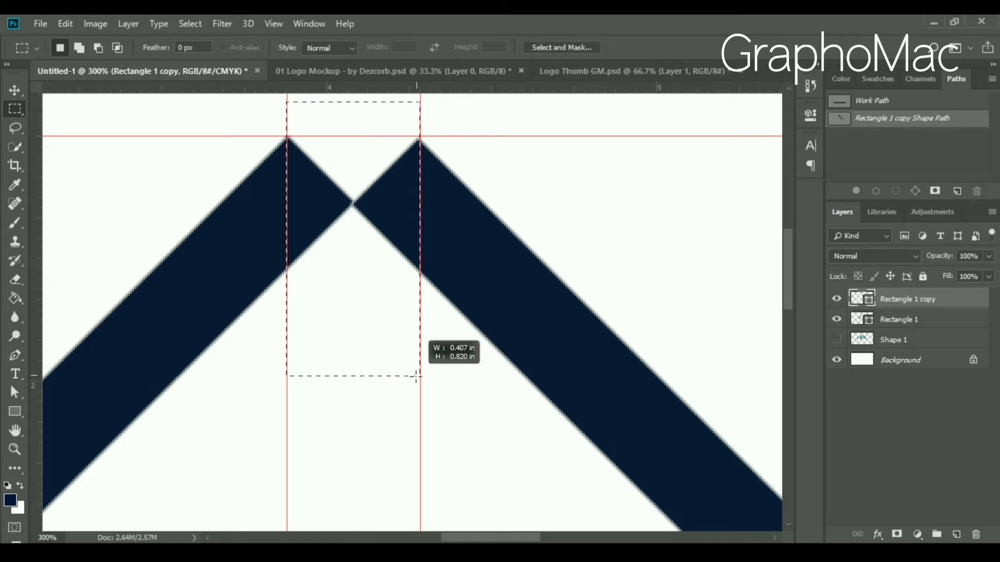
{"action": "left_click_drag", "start_coordinate": [426, 369], "coordinate": [421, 378]}
{"action": "key", "text": "Delete"}
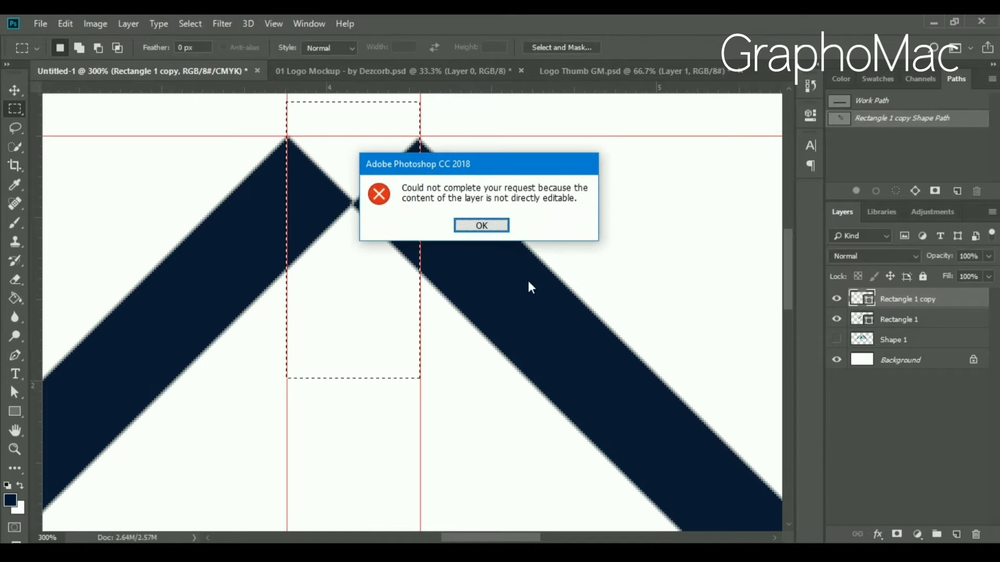
{"action": "left_click", "coordinate": [481, 225]}
Rasterize both the Rectangle 1 and Rectangle 1 copy layers.
{"action": "right_click", "coordinate": [897, 319]}
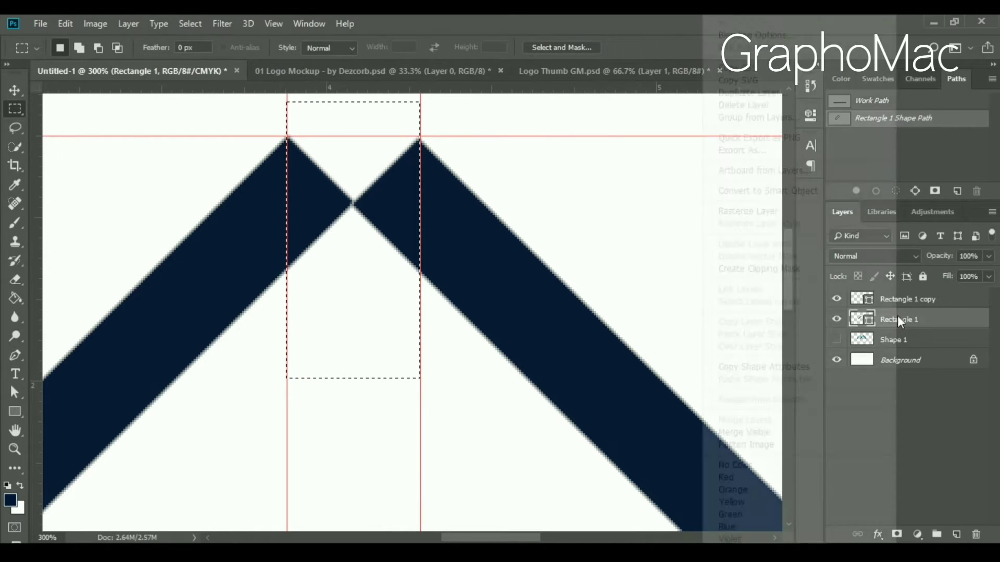
{"action": "left_click", "coordinate": [739, 211]}
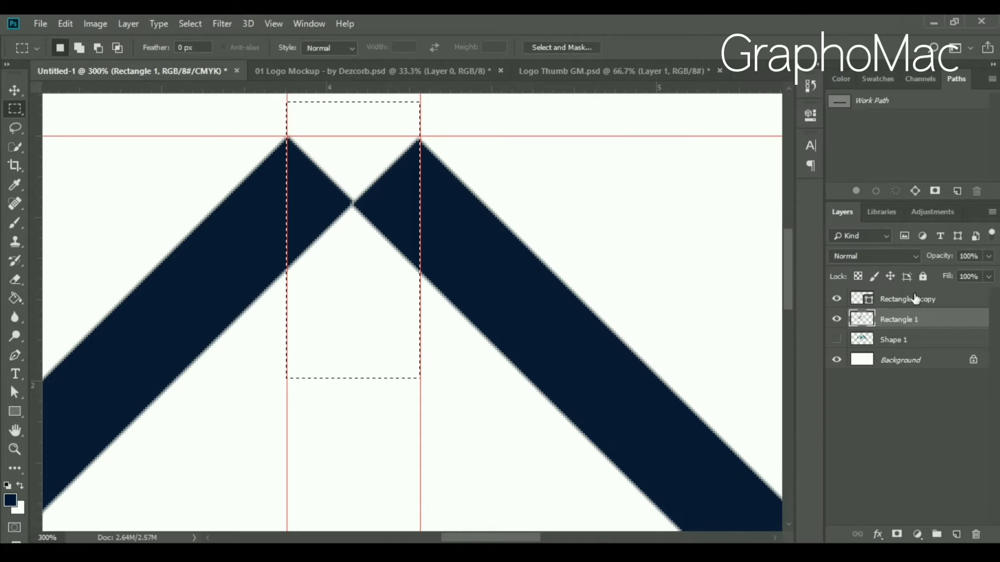
{"action": "left_click", "coordinate": [915, 298]}
{"action": "right_click", "coordinate": [915, 293]}
{"action": "left_click", "coordinate": [798, 211]}
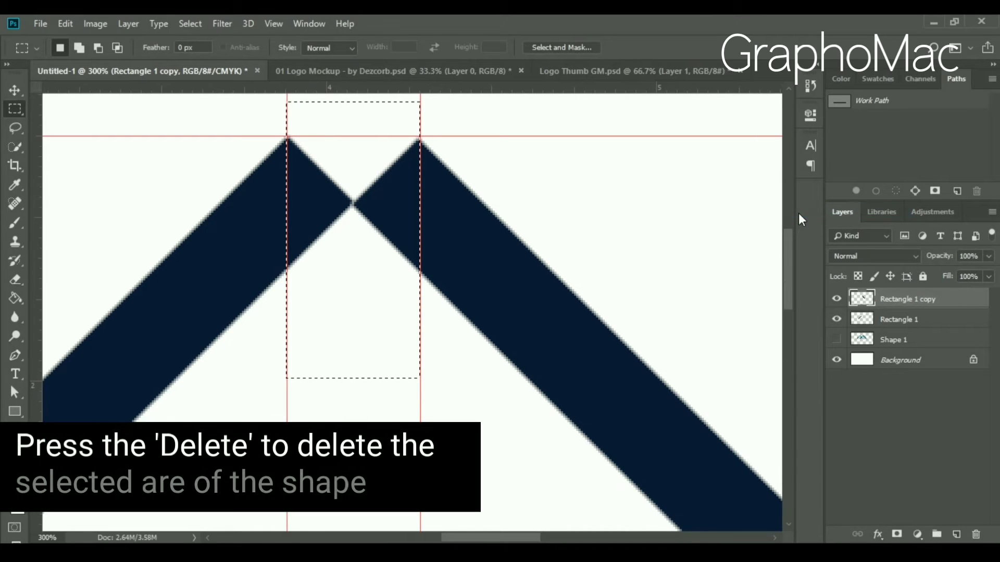
Delete the selected apex from both bars, deselect, and nudge the right bar left.
{"action": "key", "text": "Delete"}
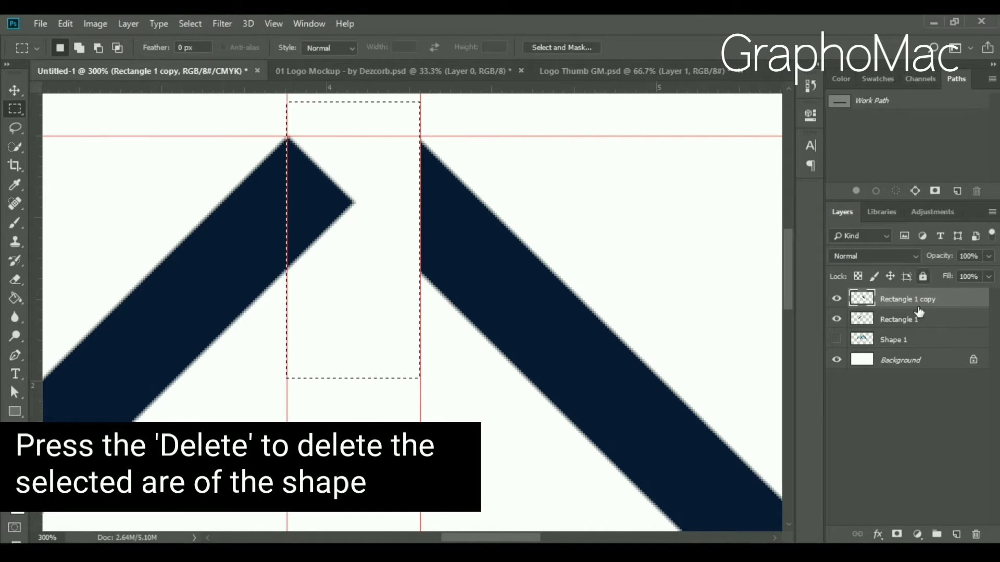
{"action": "left_click", "coordinate": [911, 320]}
{"action": "key", "text": "Delete"}
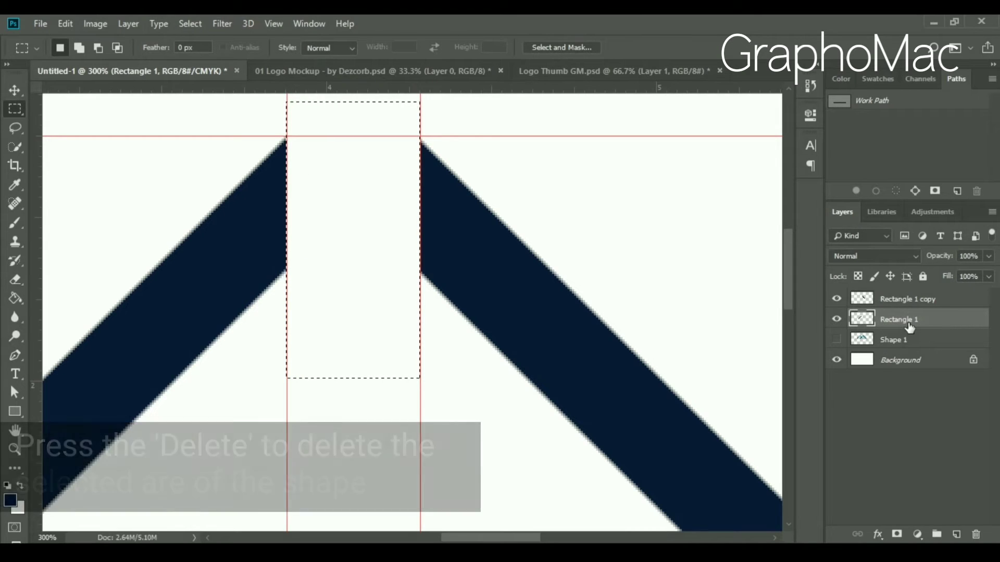
{"action": "key", "text": "ctrl+d"}
{"action": "key", "text": "v"}
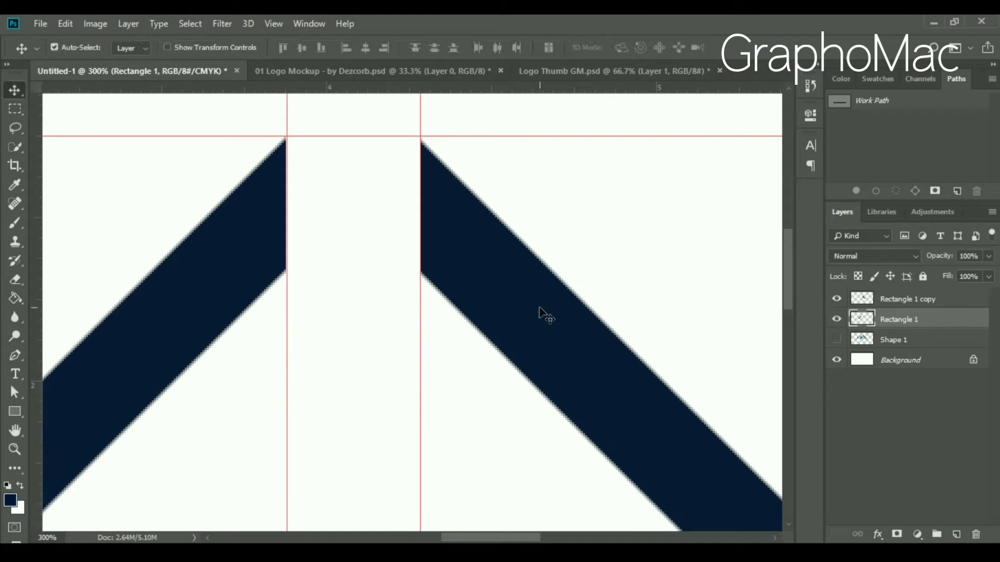
{"action": "left_click", "coordinate": [542, 315]}
{"action": "key", "text": "Left"}
{"action": "key", "text": "Left"}
{"action": "key", "text": "Left"}
{"action": "key", "text": "Left"}
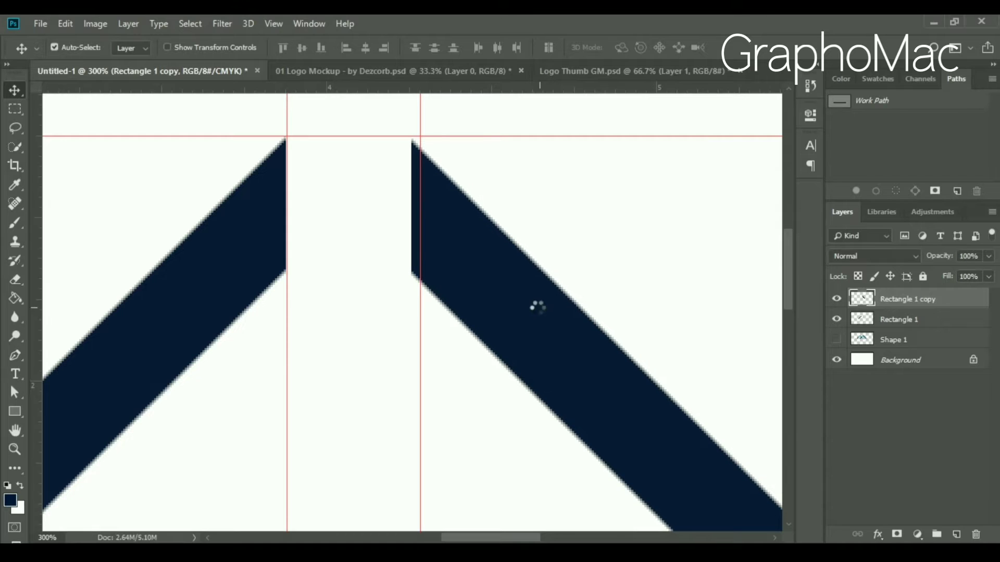
{"action": "key", "text": "Left"}
{"action": "key", "text": "Left"}
{"action": "key", "text": "Left"}
{"action": "key", "text": "Left"}
{"action": "key", "text": "Left"}
{"action": "key", "text": "Left"}
{"action": "key", "text": "Left"}
Nudge the left and right bars together until the chevron apex is seamless.
{"action": "left_click", "coordinate": [241, 286]}
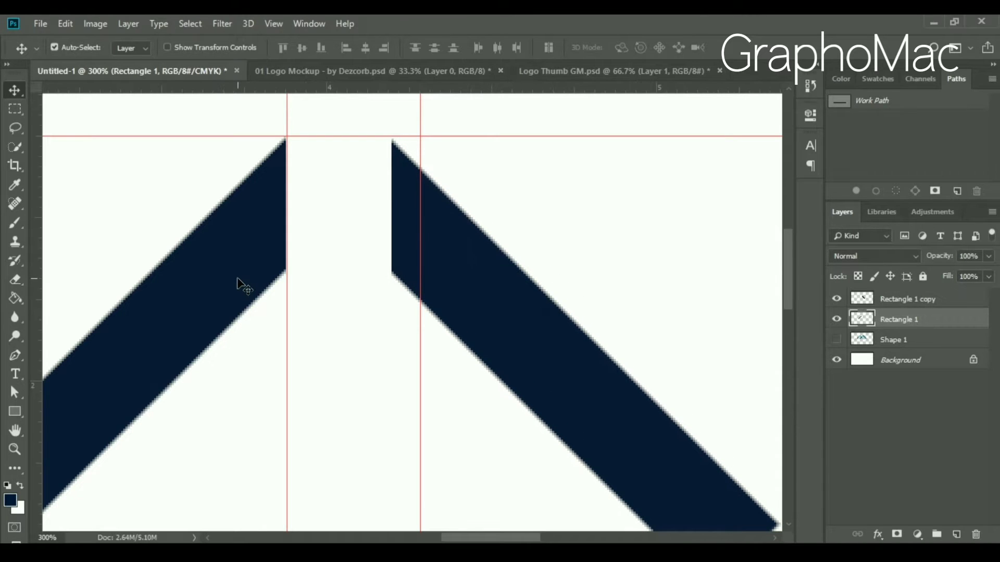
{"action": "key", "text": "Right"}
{"action": "key", "text": "Right"}
{"action": "key", "text": "Right"}
{"action": "key", "text": "Right"}
{"action": "key", "text": "Right"}
{"action": "key", "text": "Right"}
{"action": "key", "text": "Right"}
{"action": "key", "text": "Right"}
{"action": "key", "text": "Right"}
{"action": "key", "text": "Right"}
{"action": "key", "text": "Right"}
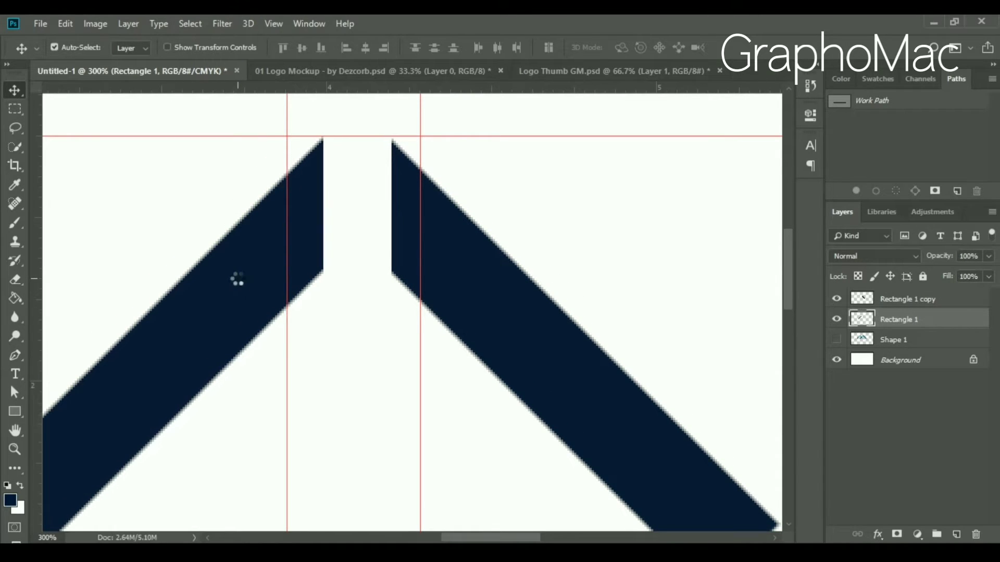
{"action": "key", "text": "Right"}
{"action": "key", "text": "Right"}
{"action": "key", "text": "Right"}
{"action": "key", "text": "Right"}
{"action": "key", "text": "Right"}
{"action": "key", "text": "Right"}
{"action": "key", "text": "Right"}
{"action": "key", "text": "Right"}
{"action": "key", "text": "Right"}
{"action": "key", "text": "Right"}
{"action": "key", "text": "Right"}
{"action": "key", "text": "Right"}
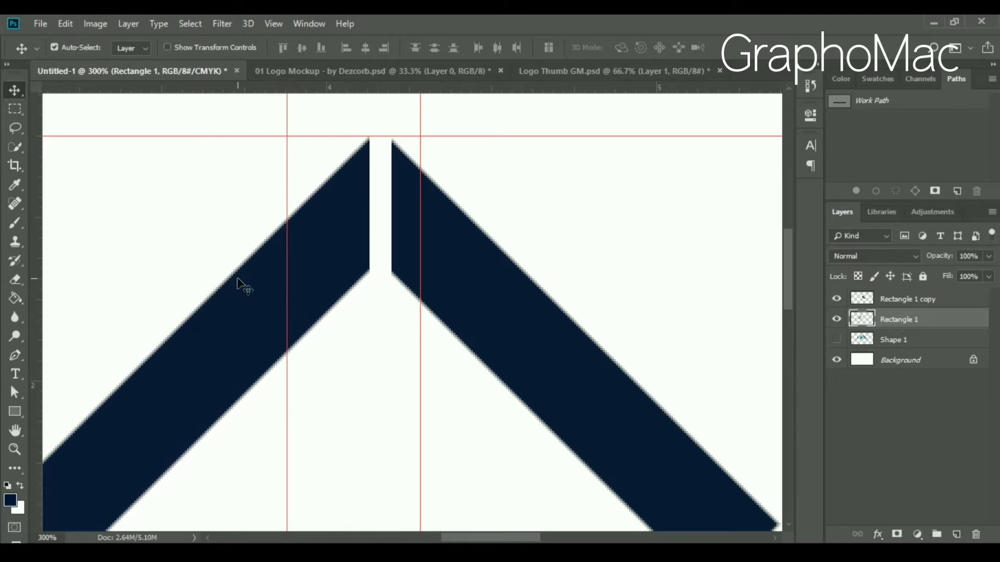
{"action": "key", "text": "Right"}
{"action": "left_click", "coordinate": [452, 290]}
{"action": "key", "text": "Left"}
{"action": "key", "text": "Left"}
{"action": "key", "text": "Left"}
{"action": "key", "text": "Left"}
{"action": "key", "text": "Left"}
{"action": "key", "text": "Left"}
{"action": "key", "text": "Left"}
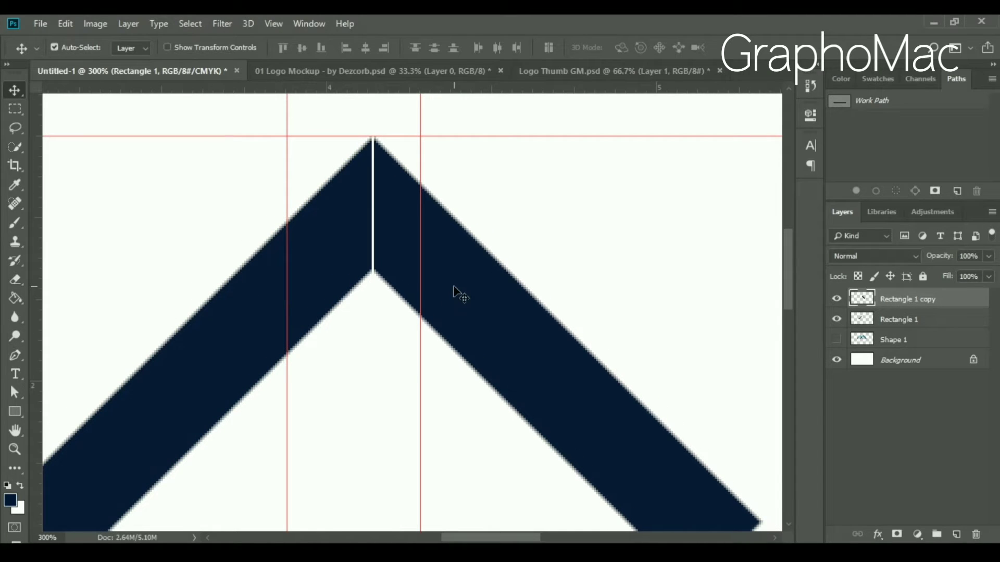
{"action": "key", "text": "Left"}
{"action": "key", "text": "Left"}
{"action": "key", "text": "Left"}
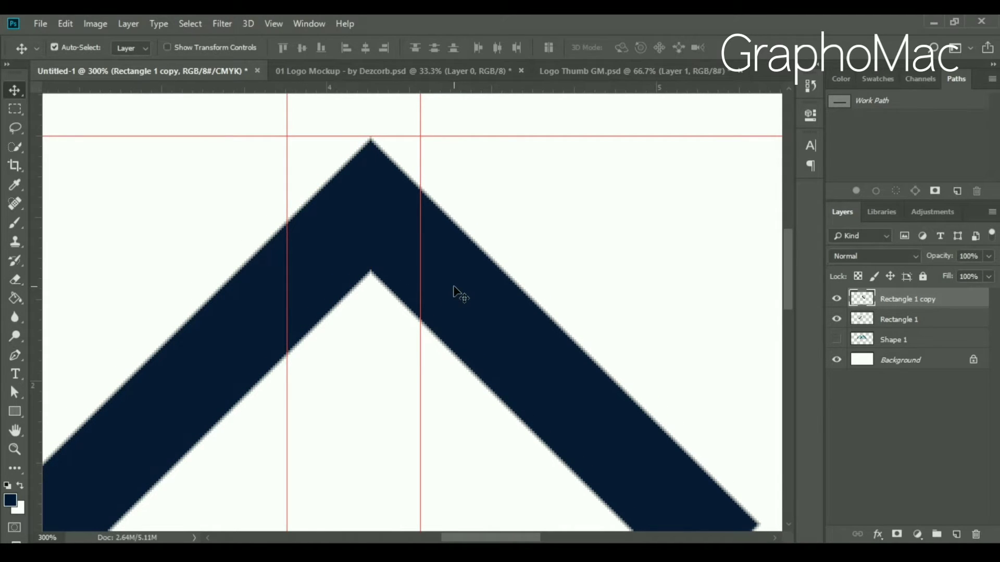
{"action": "key", "text": "Left"}
{"action": "key", "text": "Right"}
{"action": "key", "text": "Right"}
{"action": "key", "text": "Left"}
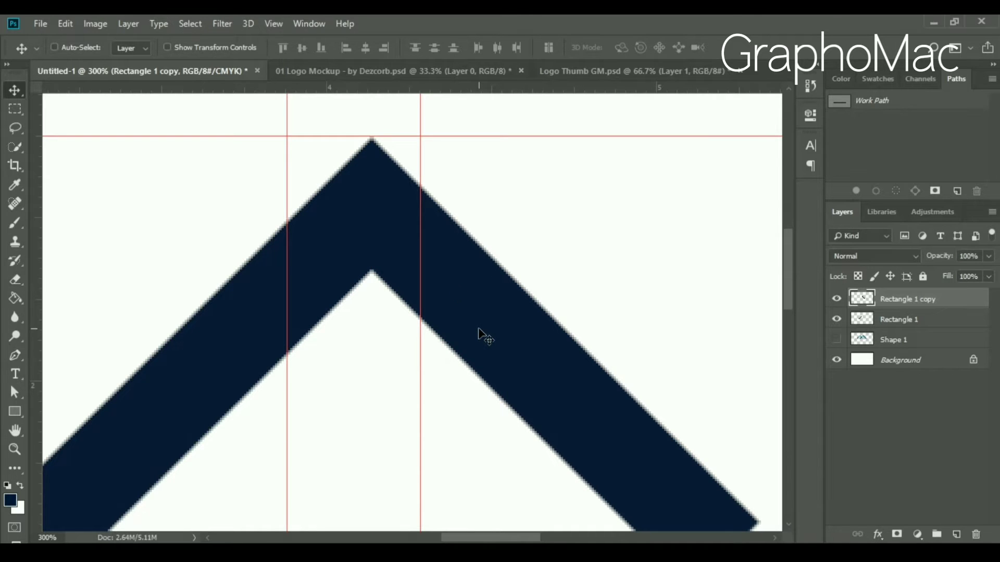
Fit the canvas, hide guides, and select a horizontal strip across both leg bottoms.
{"action": "key", "text": "ctrl+0"}
{"action": "key", "text": "ctrl+semicolon"}
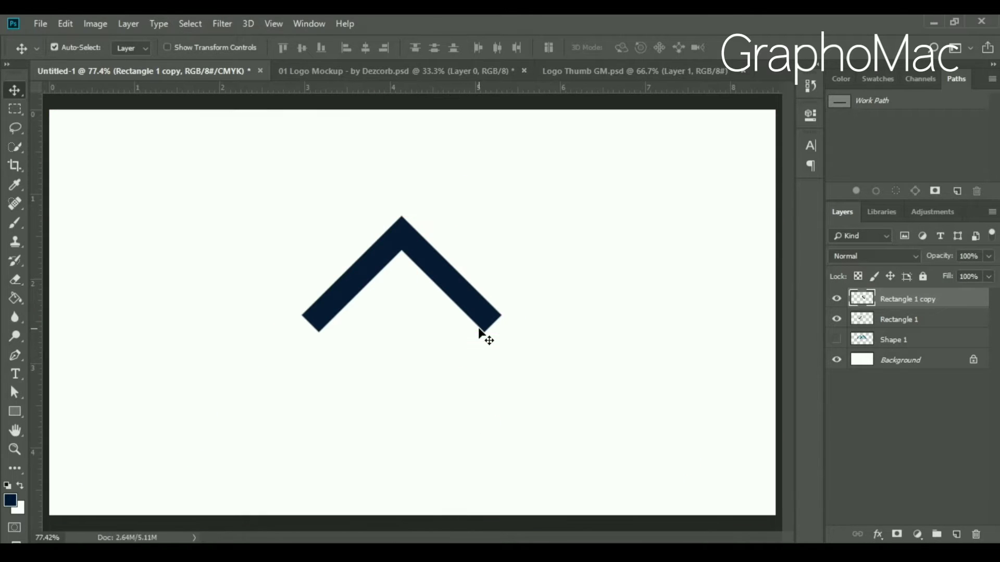
{"action": "key", "text": "m"}
{"action": "left_click_drag", "start_coordinate": [241, 313], "coordinate": [587, 350]}
{"action": "left_click", "coordinate": [700, 339]}
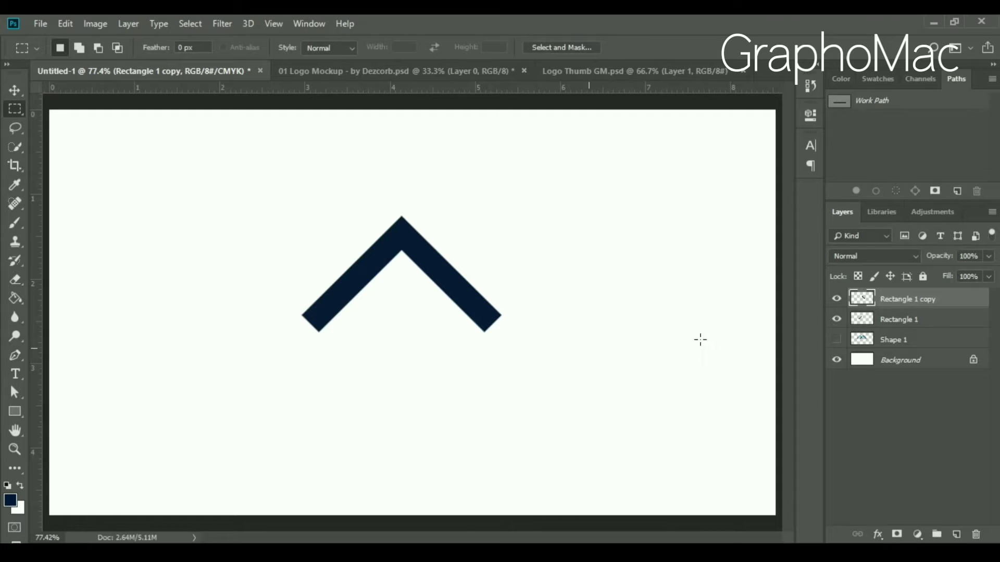
{"action": "key", "text": "shift+Up"}
Delete the leg ends inside the strip on both bar layers for a flat base.
{"action": "key", "text": "Delete"}
{"action": "left_click", "coordinate": [935, 320]}
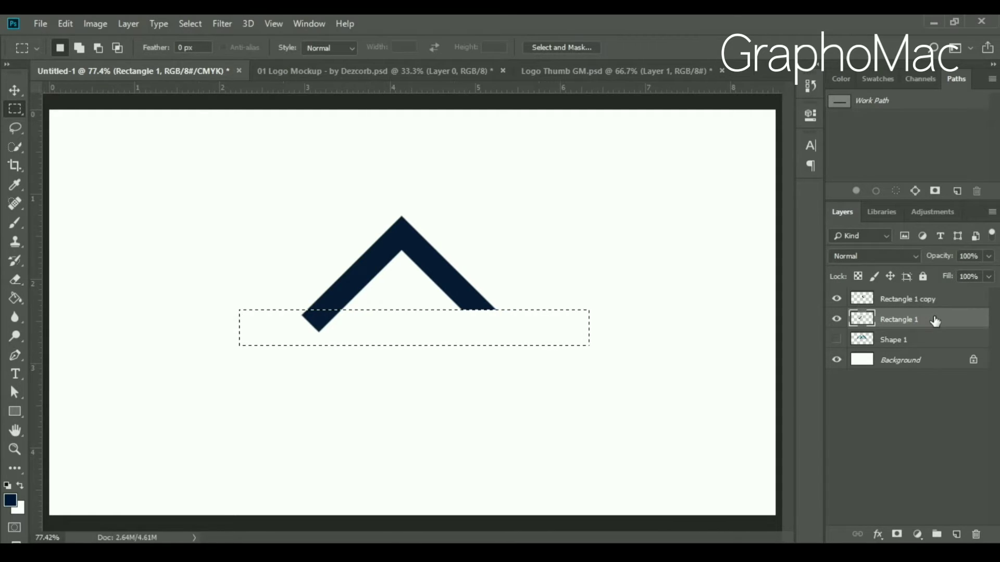
{"action": "key", "text": "Delete"}
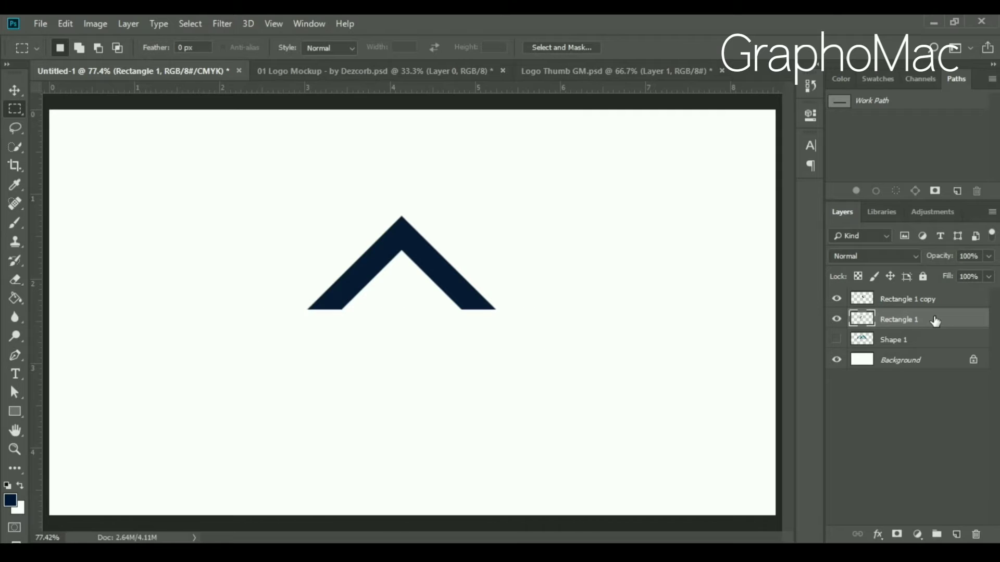
{"action": "right_click", "coordinate": [934, 319]}
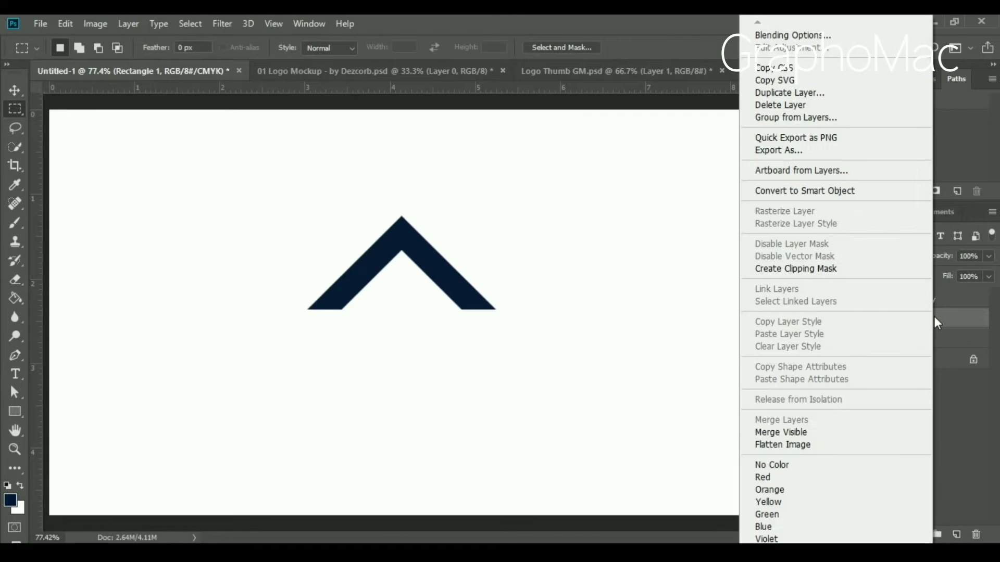
{"action": "key", "text": "Escape"}
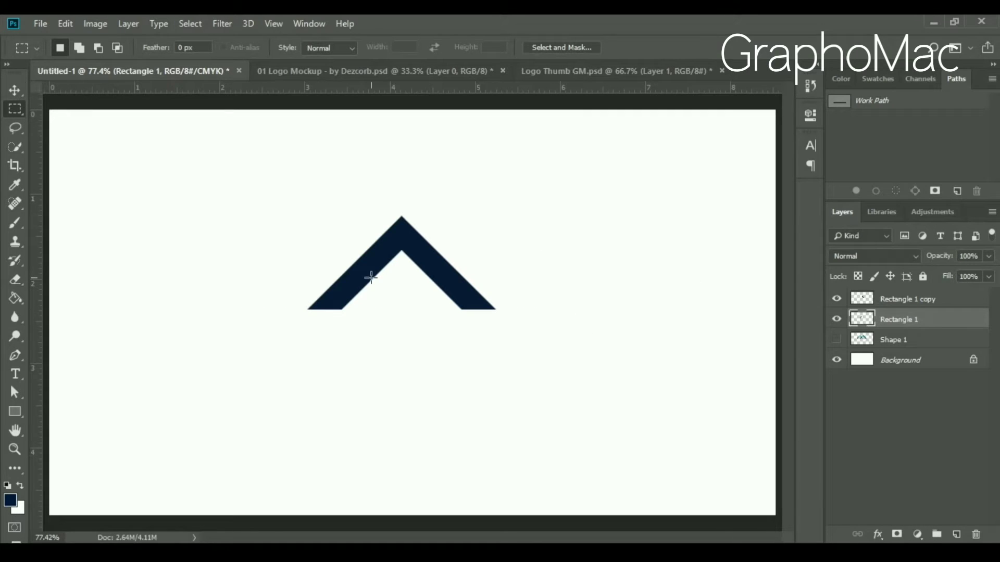
{"action": "key", "text": "v"}
{"action": "left_click", "coordinate": [878, 534]}
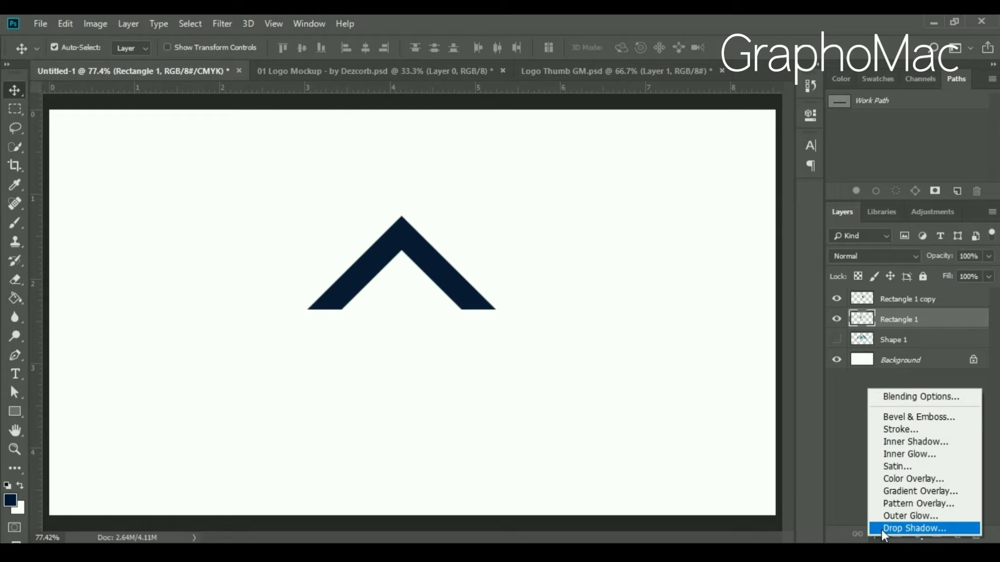
Apply a Gradient Overlay from #001334 navy to #44e4f0 cyan on Rectangle 1.
{"action": "left_click", "coordinate": [916, 491]}
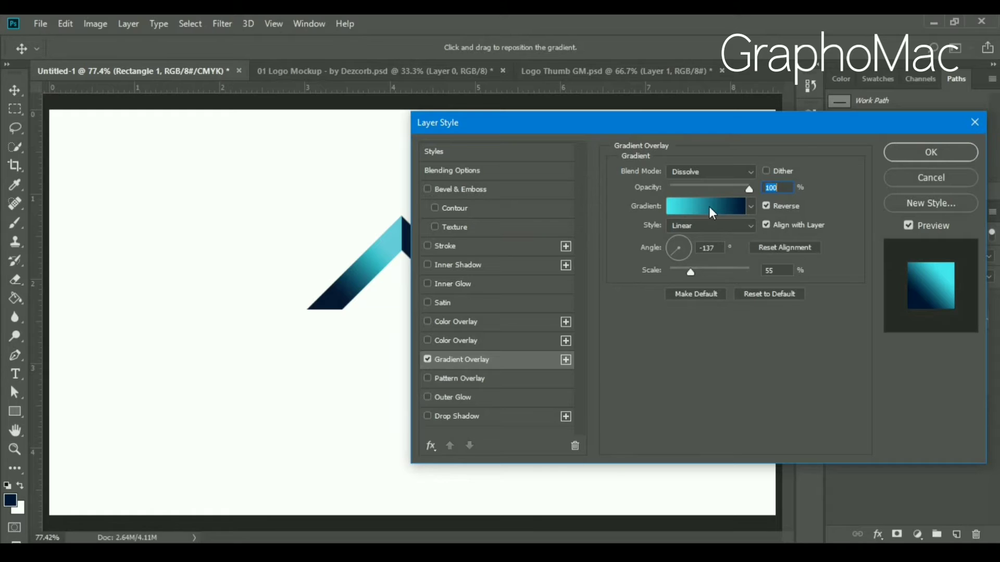
{"action": "left_click", "coordinate": [712, 213]}
{"action": "left_click", "coordinate": [554, 387]}
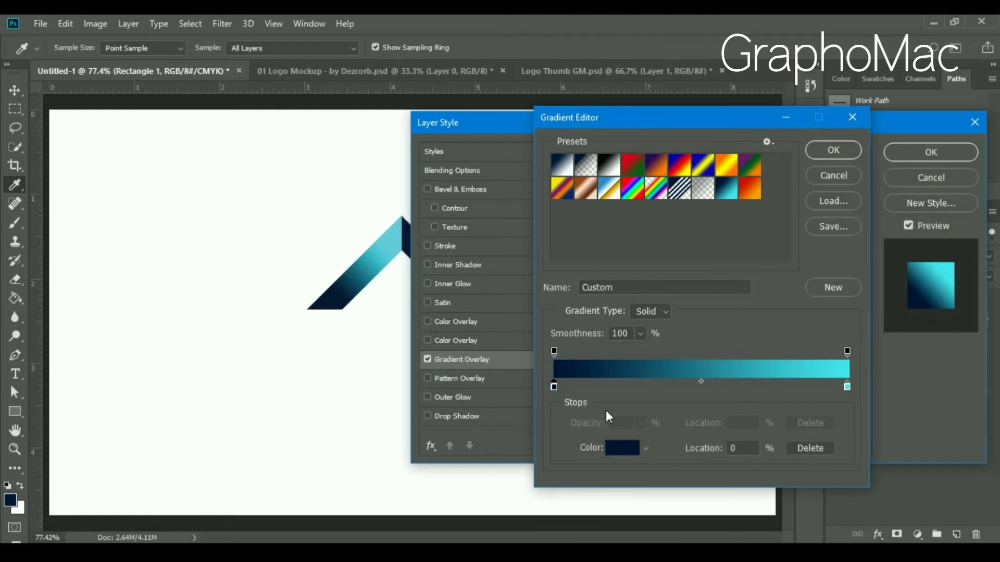
{"action": "left_click", "coordinate": [622, 449]}
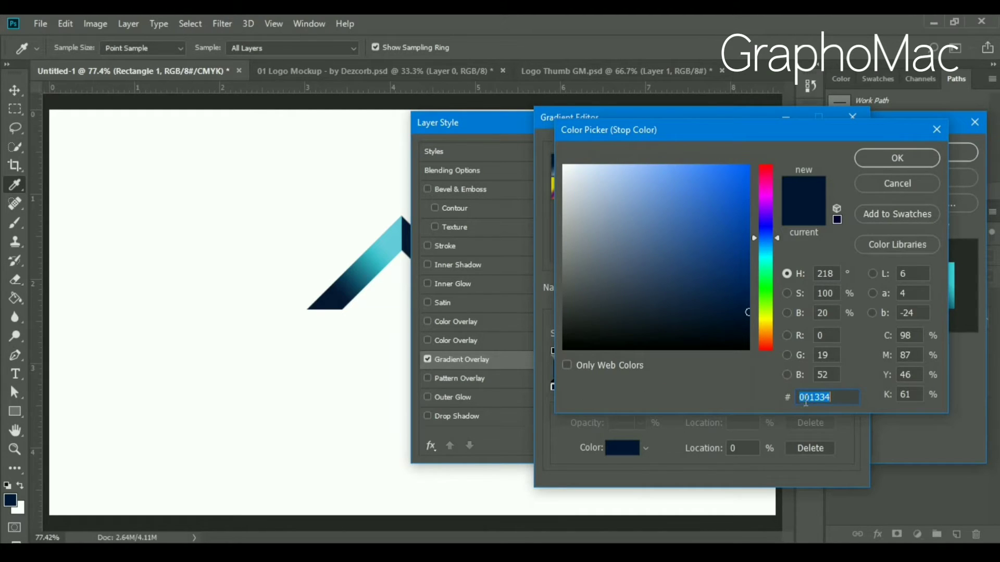
{"action": "left_click", "coordinate": [906, 161]}
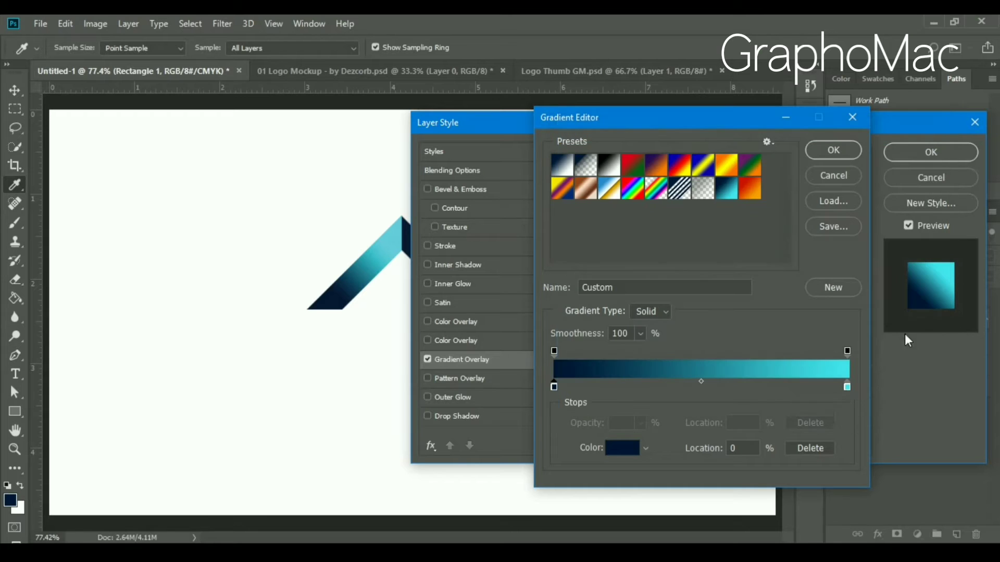
{"action": "left_click", "coordinate": [847, 387]}
{"action": "left_click", "coordinate": [627, 449]}
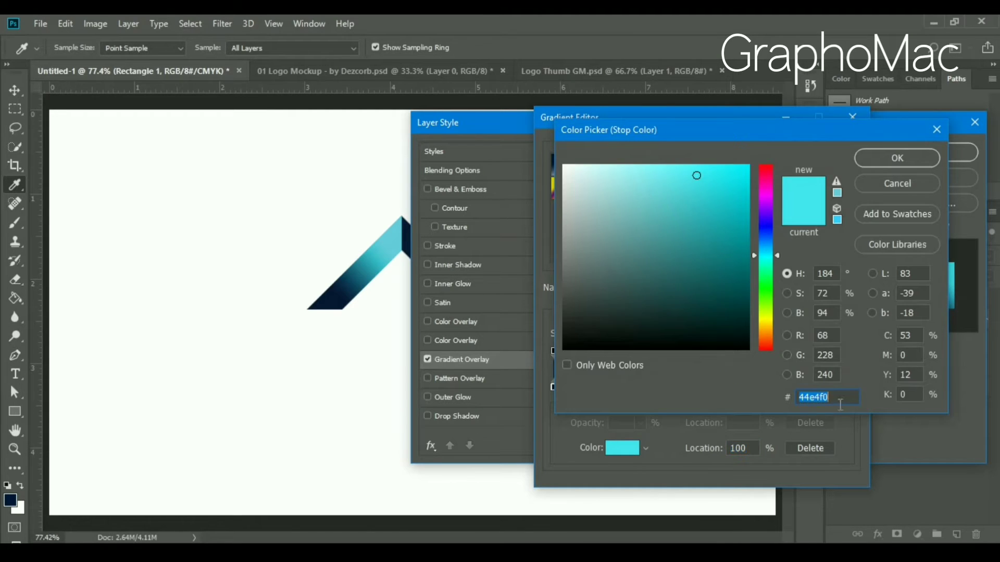
{"action": "left_click", "coordinate": [897, 158]}
{"action": "left_click", "coordinate": [838, 155]}
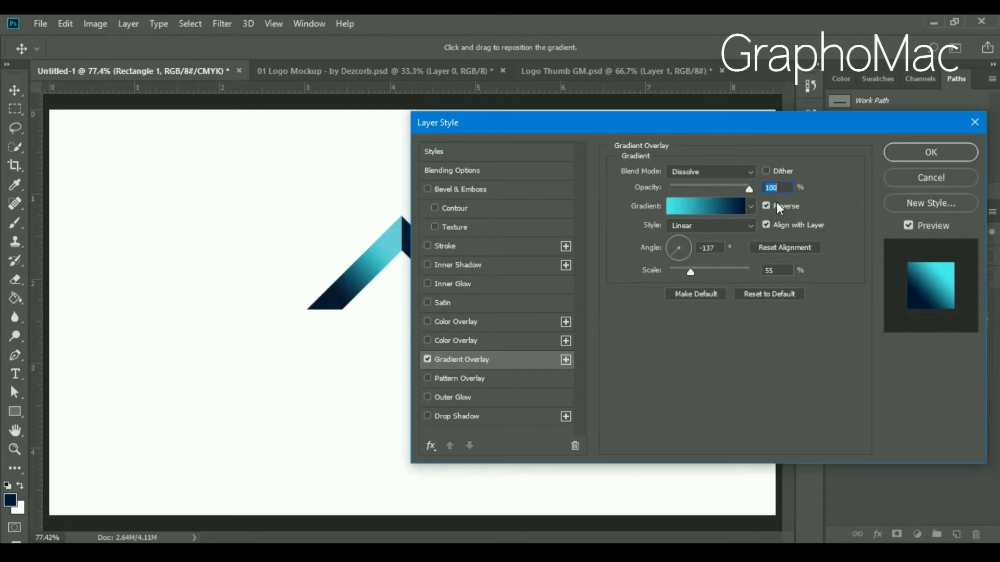
{"action": "left_click", "coordinate": [924, 153]}
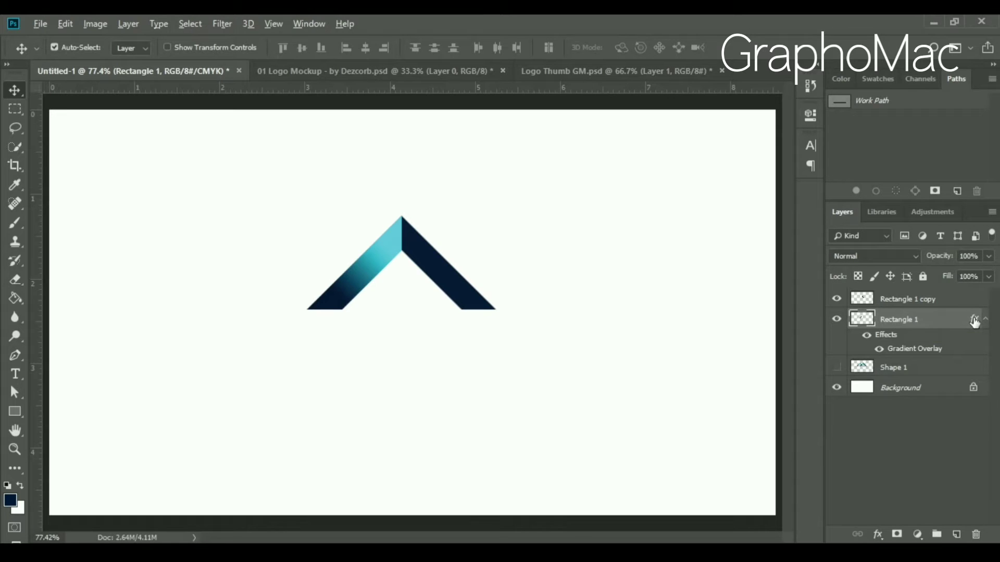
Copy the gradient effect onto Rectangle 1 copy and merge both layers.
{"action": "left_click_drag", "start_coordinate": [974, 321], "coordinate": [966, 302]}
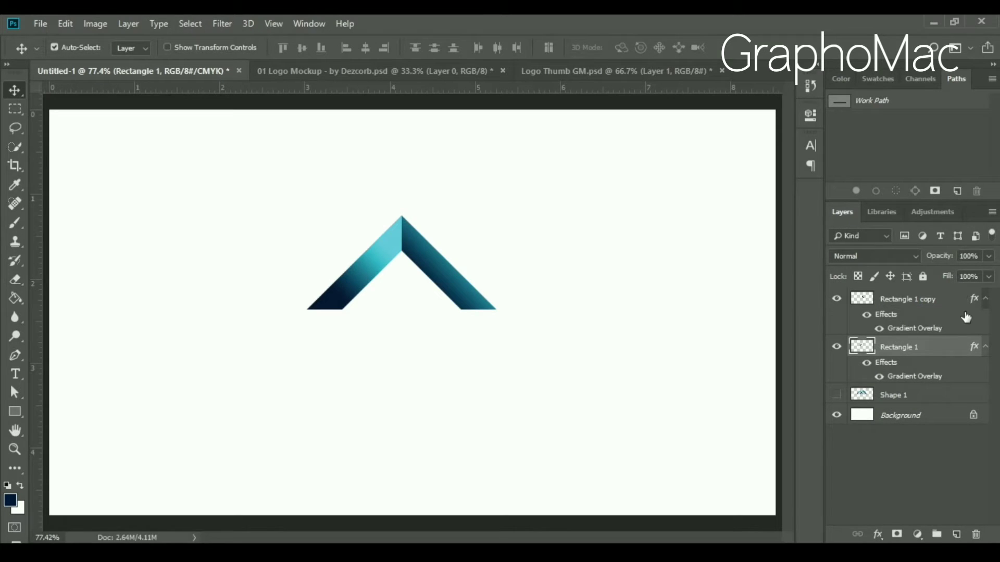
{"action": "left_click", "coordinate": [925, 302], "text": "ctrl"}
{"action": "right_click", "coordinate": [924, 301]}
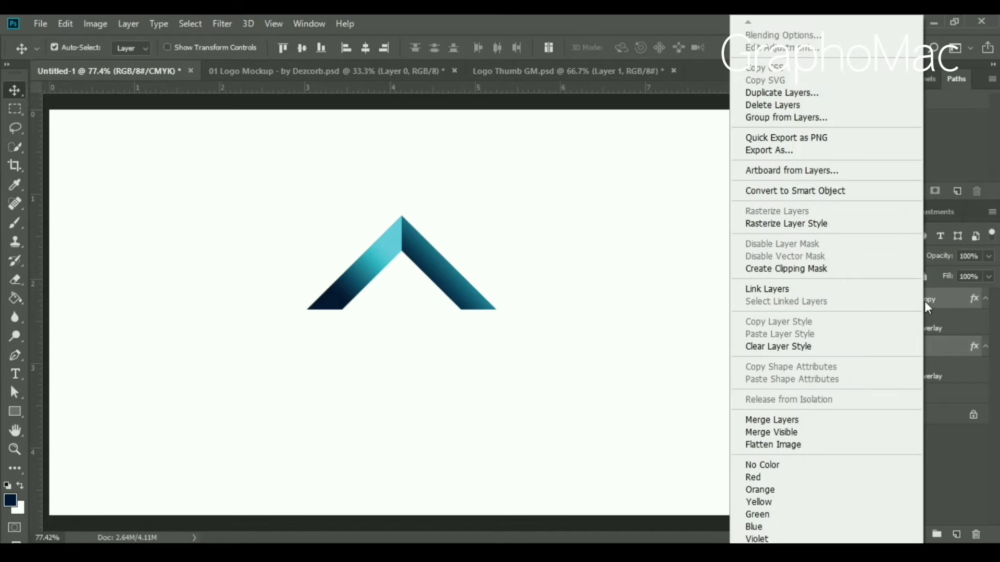
{"action": "left_click", "coordinate": [779, 419]}
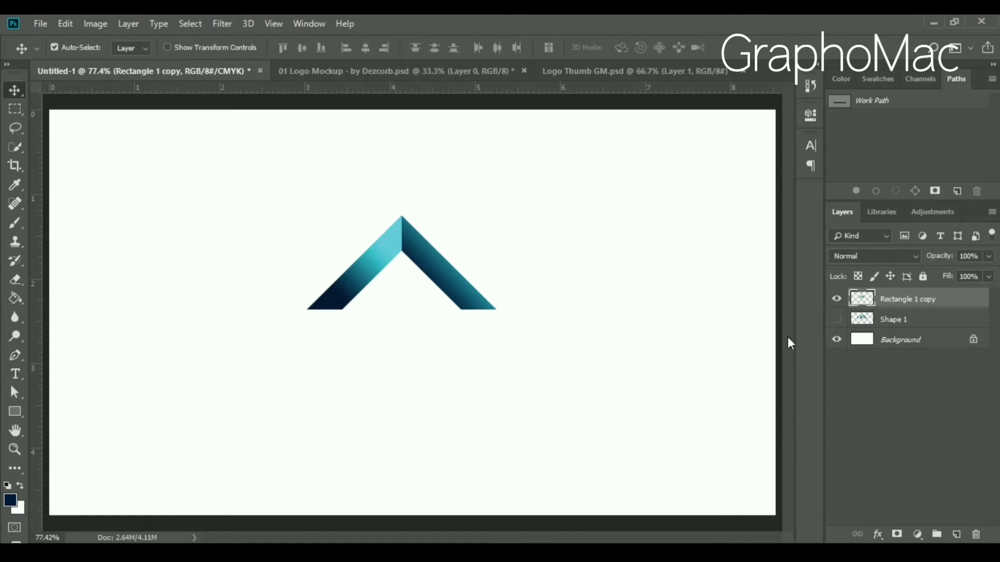
Scale the chevron to 128.57% and reposition it up-left.
{"action": "mouse_move", "coordinate": [454, 295]}
{"action": "left_mouse_down"}
{"action": "mouse_move", "coordinate": [495, 324]}
{"action": "mouse_move", "coordinate": [453, 315]}
{"action": "left_mouse_up"}
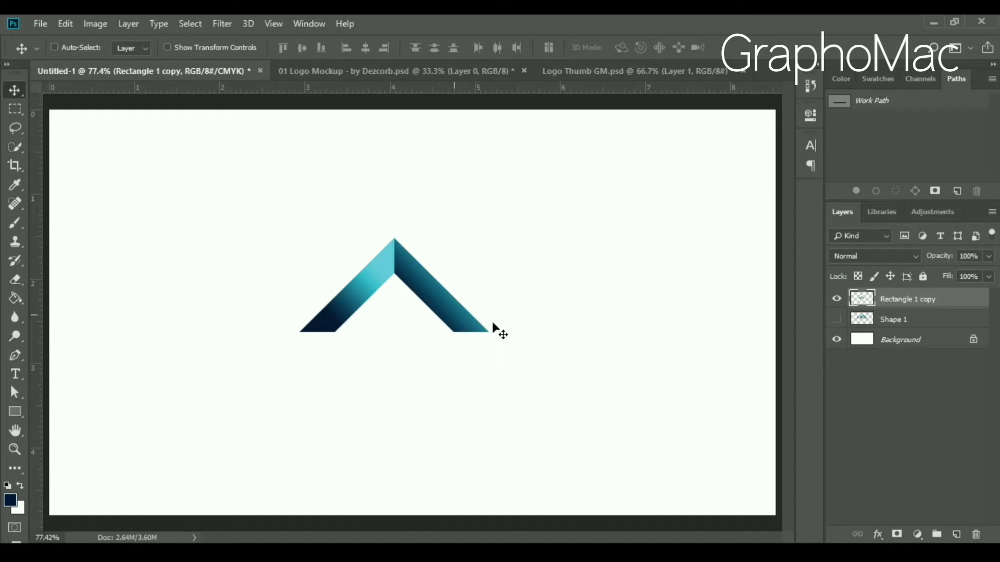
{"action": "key", "text": "ctrl+t"}
{"action": "left_click_drag", "start_coordinate": [489, 332], "coordinate": [516, 345]}
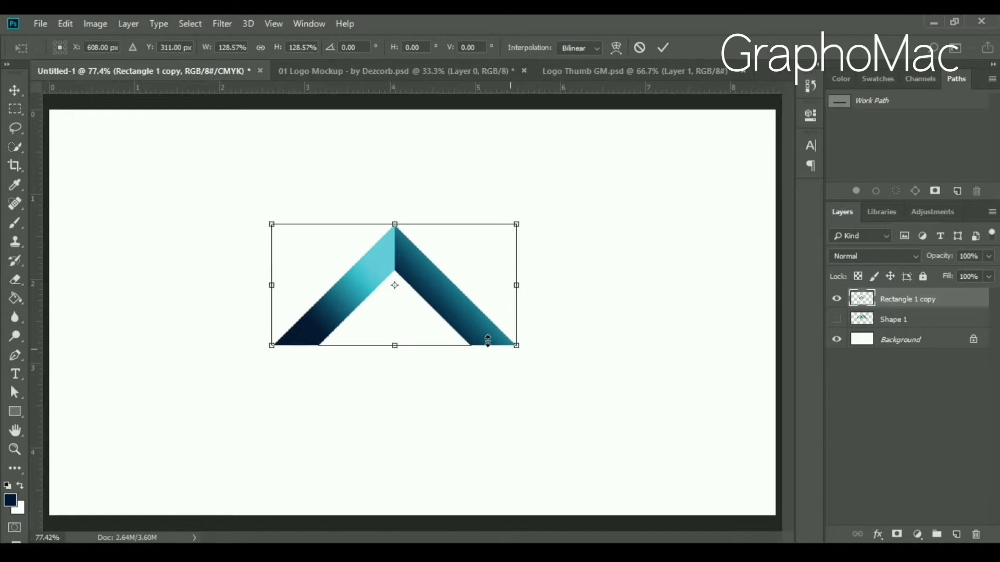
{"action": "key", "text": "Return"}
{"action": "left_click_drag", "start_coordinate": [458, 311], "coordinate": [411, 290]}
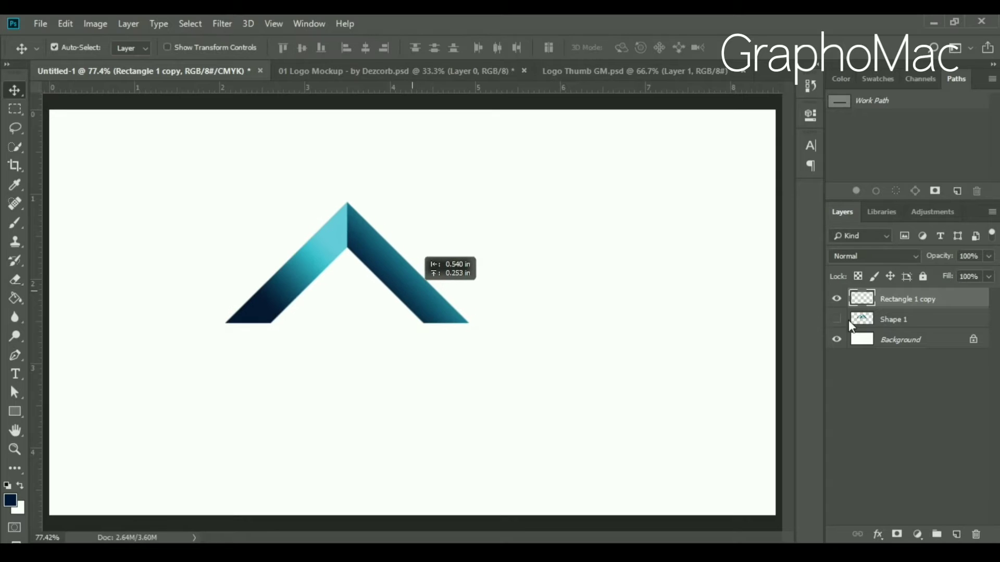
Duplicate the chevron, overlap the copy on the right to form an M, and shift the logo down 0.220 in.
{"action": "key", "text": "ctrl+j"}
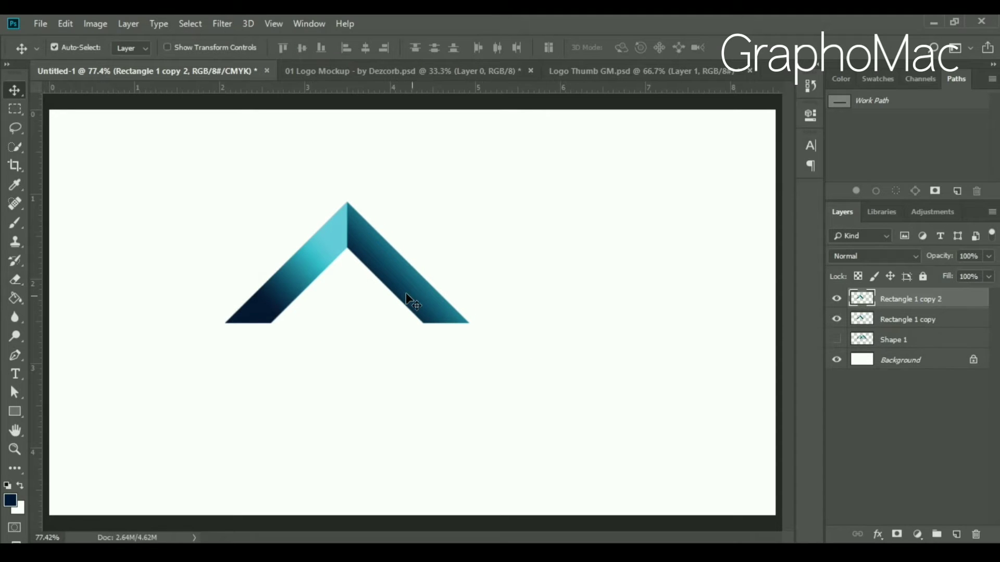
{"action": "left_click_drag", "start_coordinate": [411, 301], "coordinate": [501, 293]}
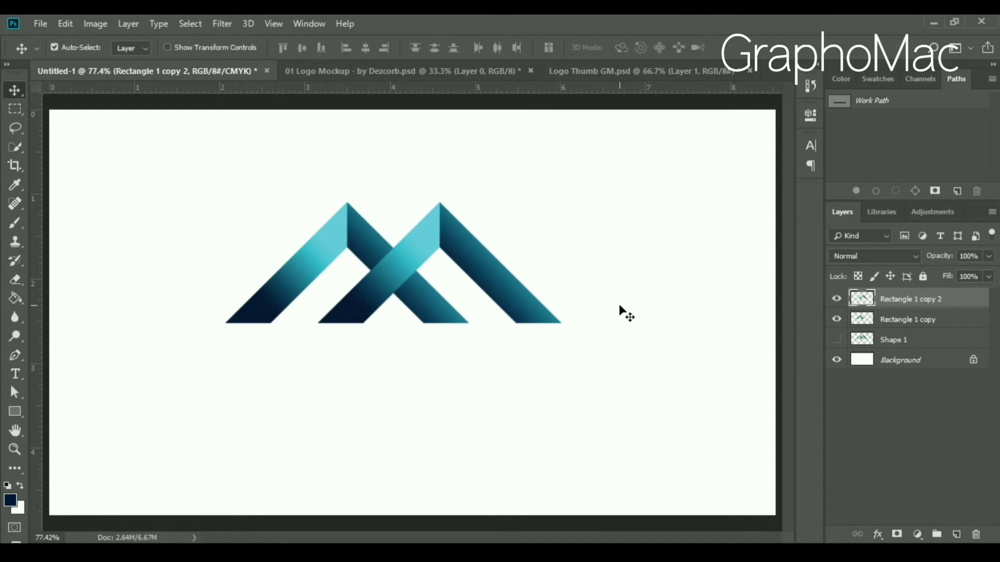
{"action": "key", "text": "Right"}
{"action": "key", "text": "Right"}
{"action": "key", "text": "Right"}
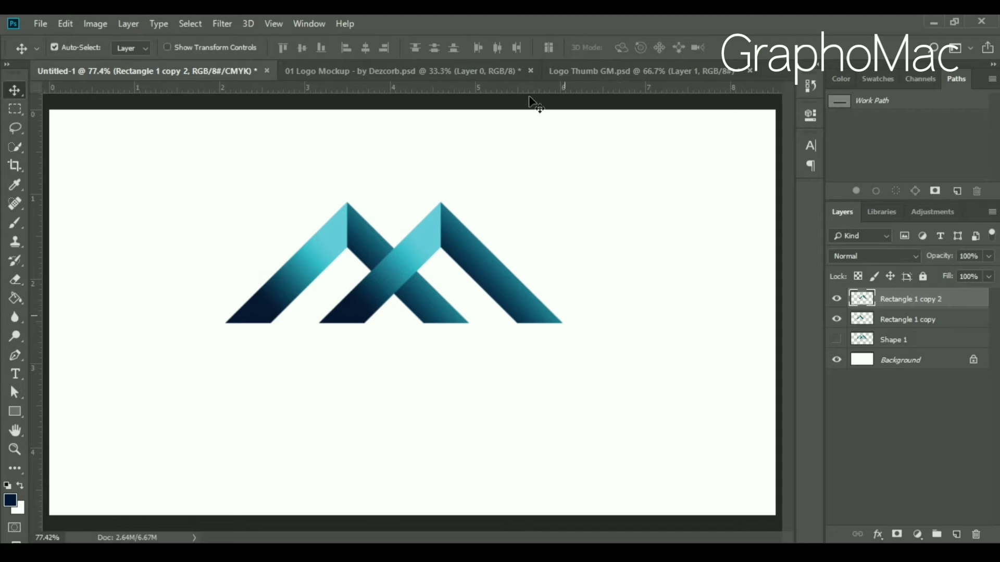
{"action": "key", "text": "ctrl+semicolon"}
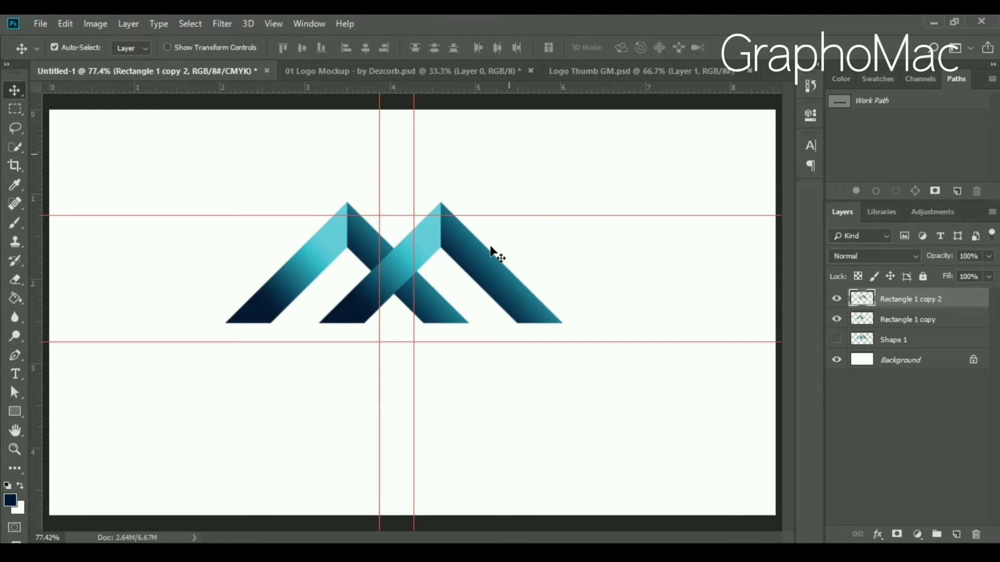
{"action": "left_click_drag", "start_coordinate": [210, 192], "coordinate": [569, 268]}
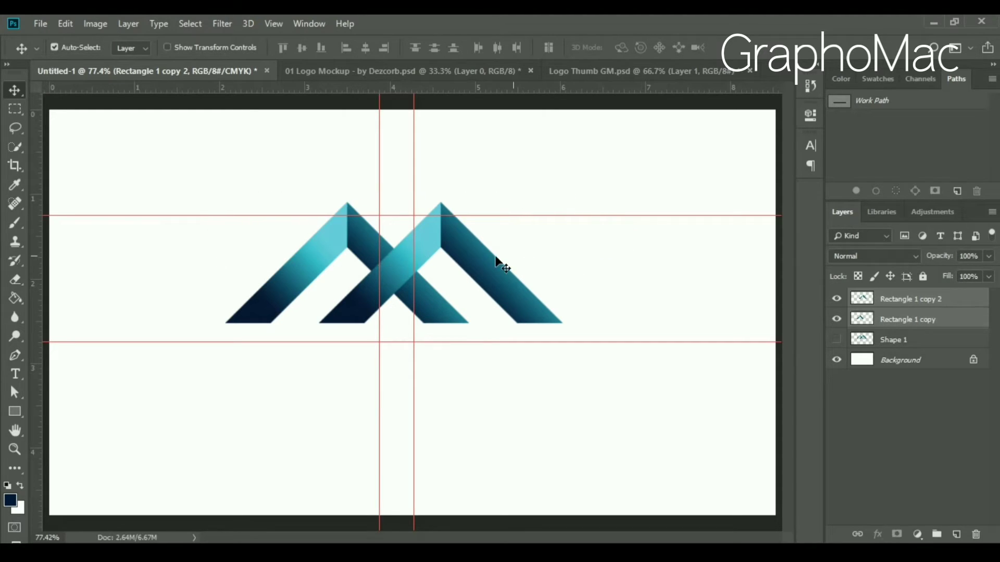
{"action": "mouse_move", "coordinate": [404, 263]}
{"action": "left_mouse_down"}
{"action": "mouse_move", "coordinate": [405, 285]}
{"action": "mouse_move", "coordinate": [404, 277]}
{"action": "left_mouse_up"}
{"action": "left_click", "coordinate": [570, 350]}
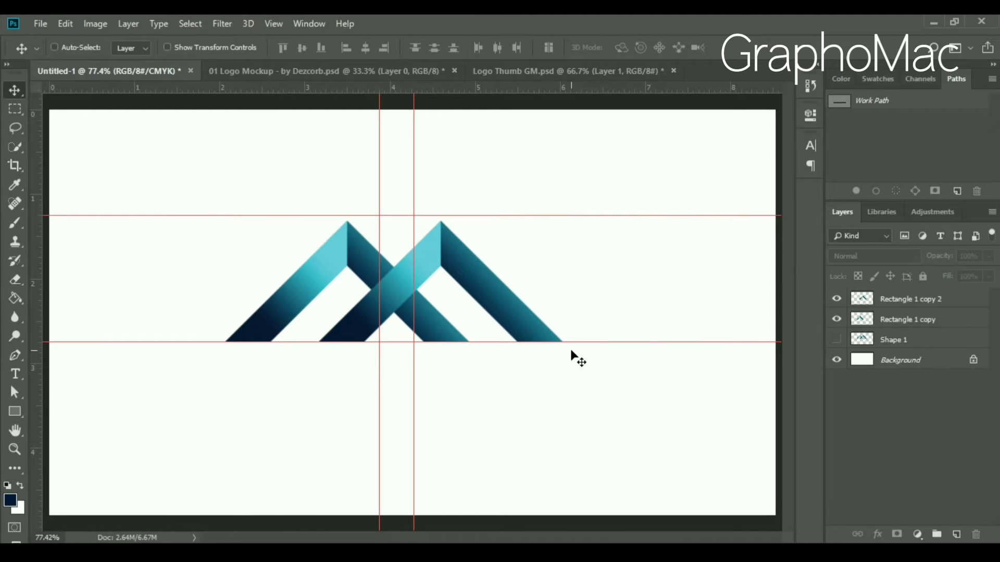
{"action": "key", "text": "ctrl+semicolon"}
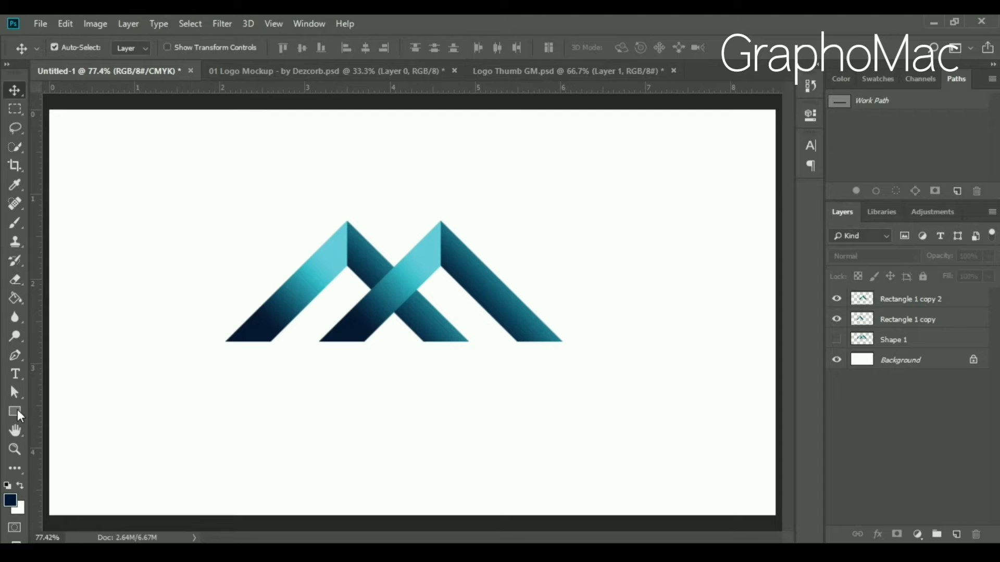
Draw a horizontal Line shape (Shape 2) beneath the M logo.
{"action": "left_click", "coordinate": [8, 413]}
{"action": "right_click", "coordinate": [9, 414]}
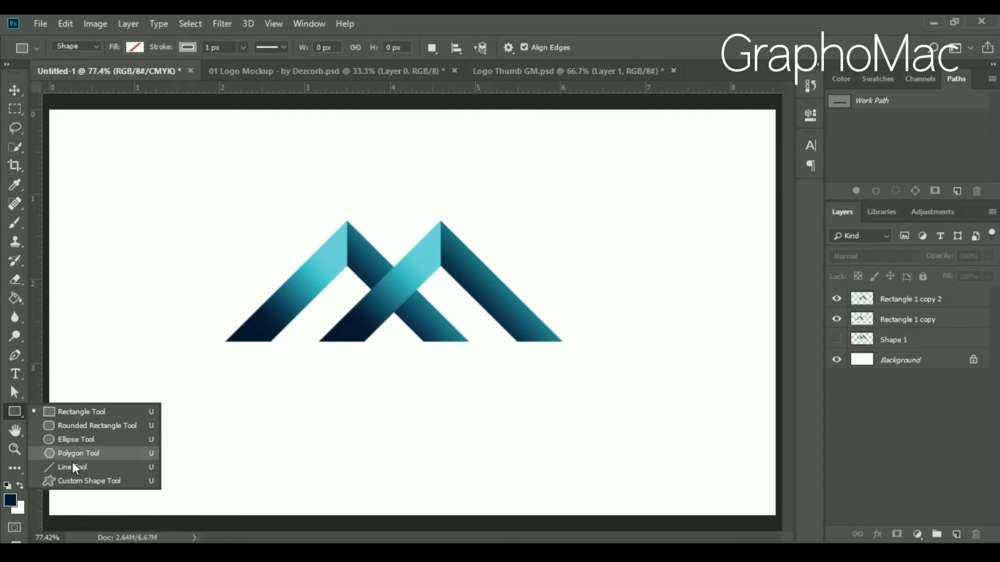
{"action": "left_click", "coordinate": [72, 462]}
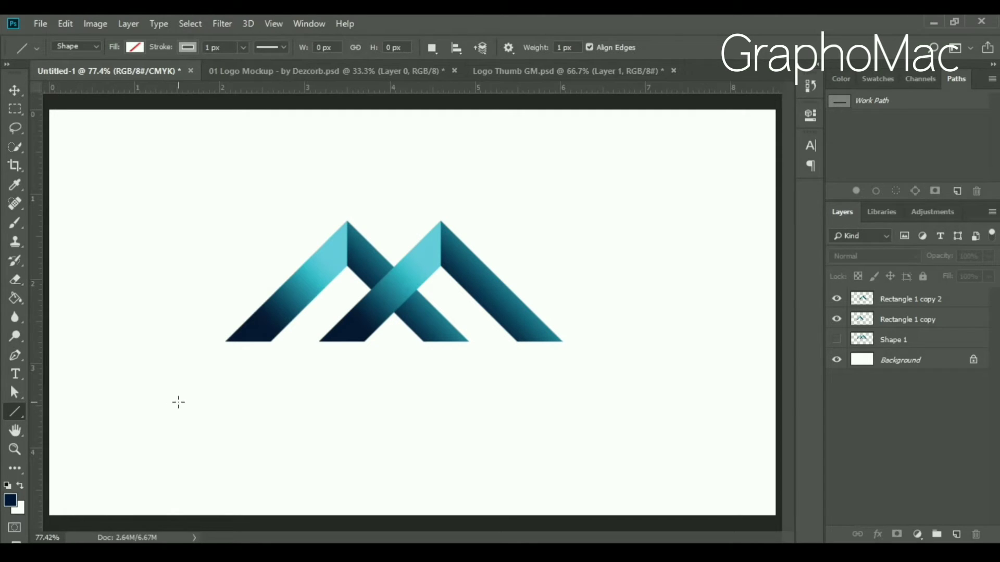
{"action": "left_click_drag", "start_coordinate": [178, 402], "coordinate": [679, 396]}
{"action": "left_click", "coordinate": [911, 295]}
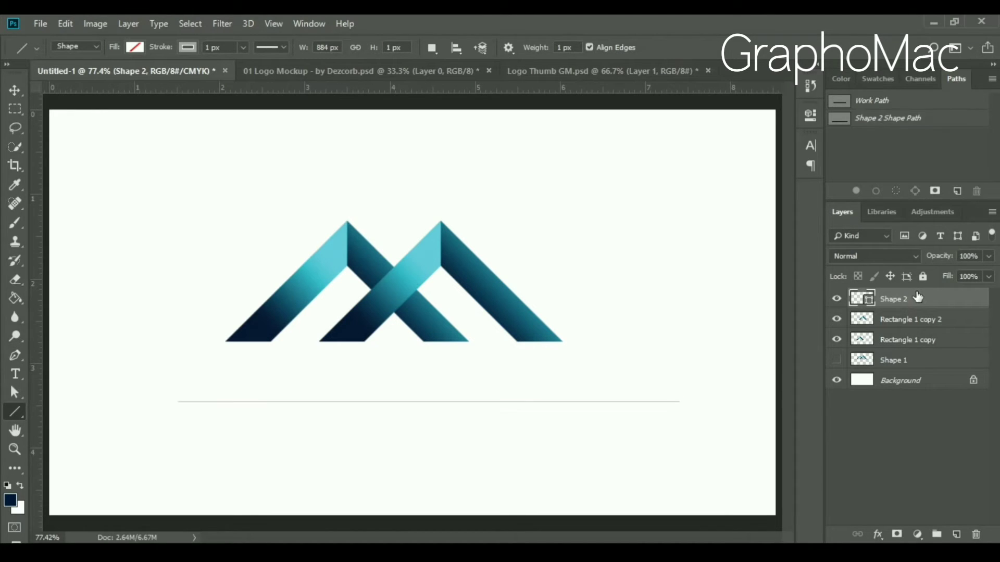
{"action": "right_click", "coordinate": [916, 295]}
{"action": "key", "text": "Escape"}
Set the line's fill to dark navy and its stroke to No Color.
{"action": "left_click", "coordinate": [134, 47]}
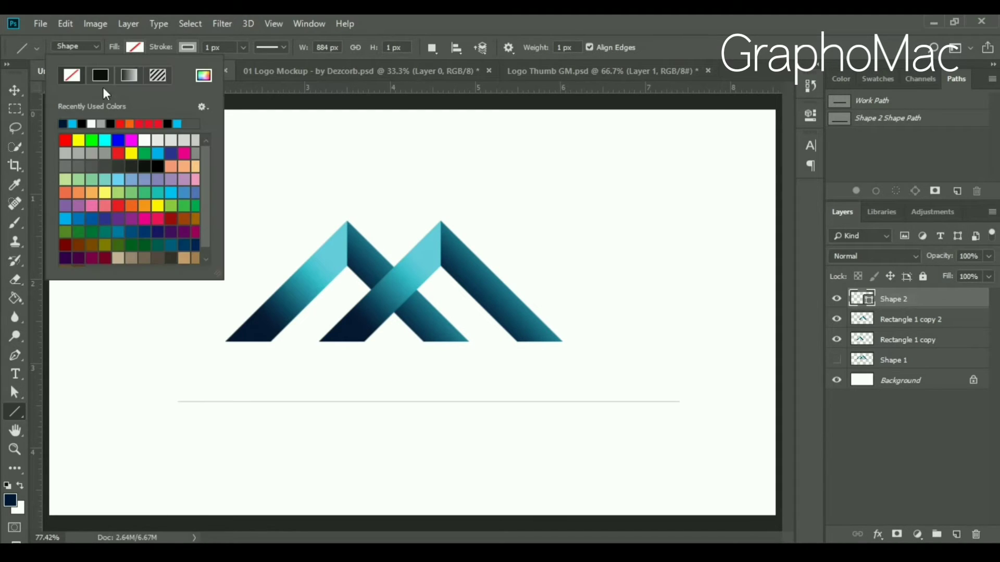
{"action": "left_click", "coordinate": [63, 123]}
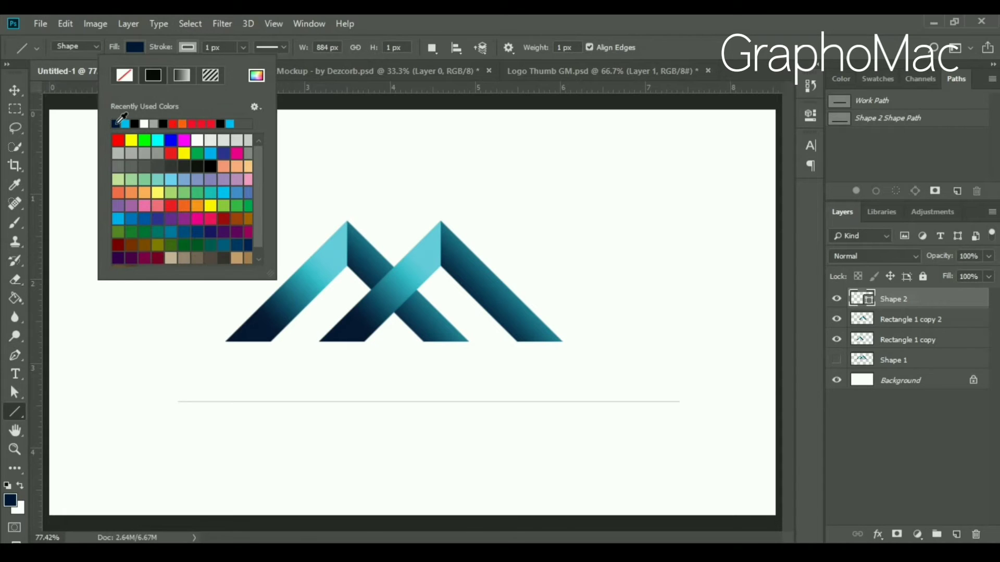
{"action": "left_click", "coordinate": [116, 124]}
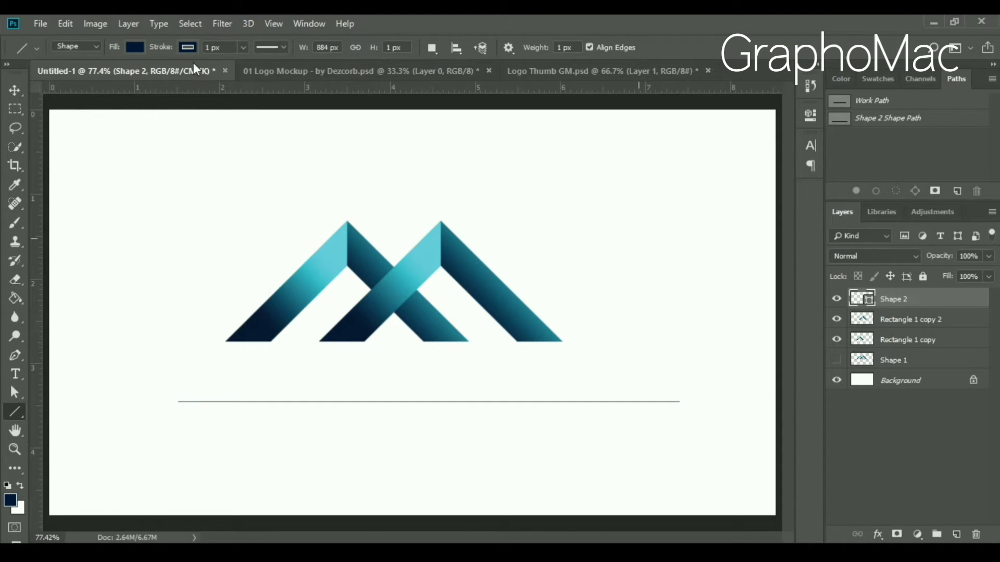
{"action": "left_click", "coordinate": [188, 48]}
{"action": "left_click", "coordinate": [125, 76]}
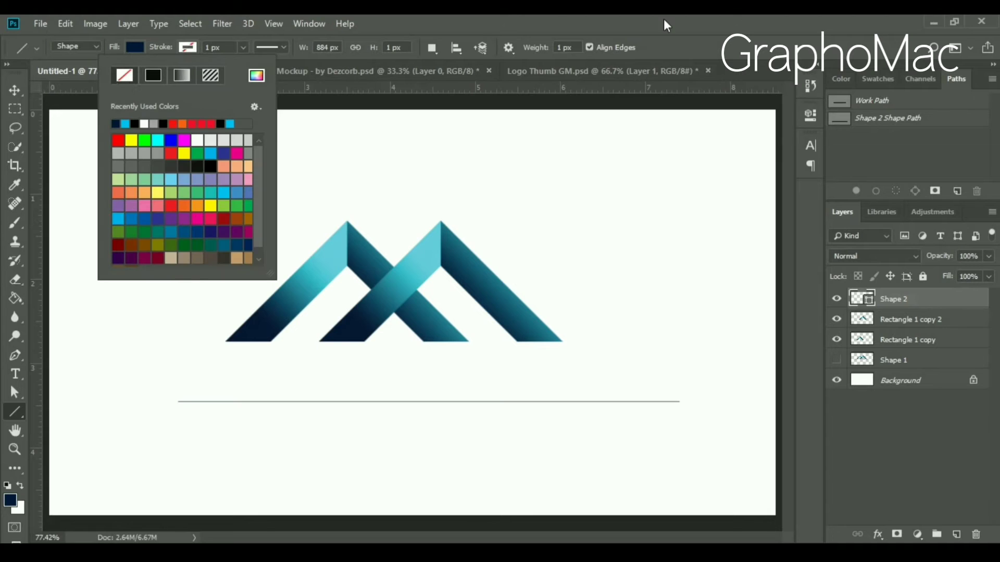
{"action": "left_click", "coordinate": [778, 125]}
{"action": "key", "text": "v"}
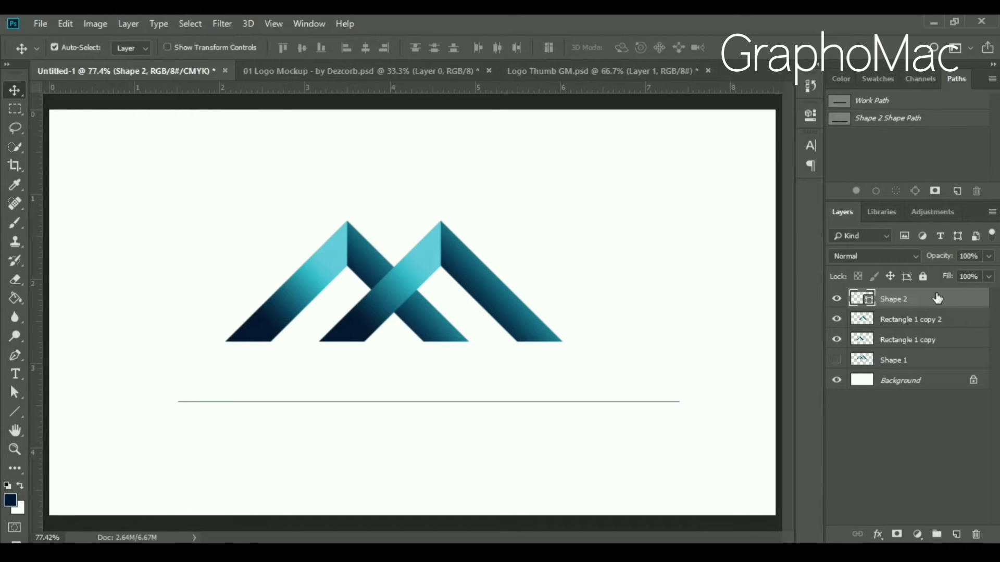
{"action": "right_click", "coordinate": [937, 299]}
Apply a 1 px Outside dark navy Stroke layer style to the Shape 2 line.
{"action": "left_click", "coordinate": [806, 36]}
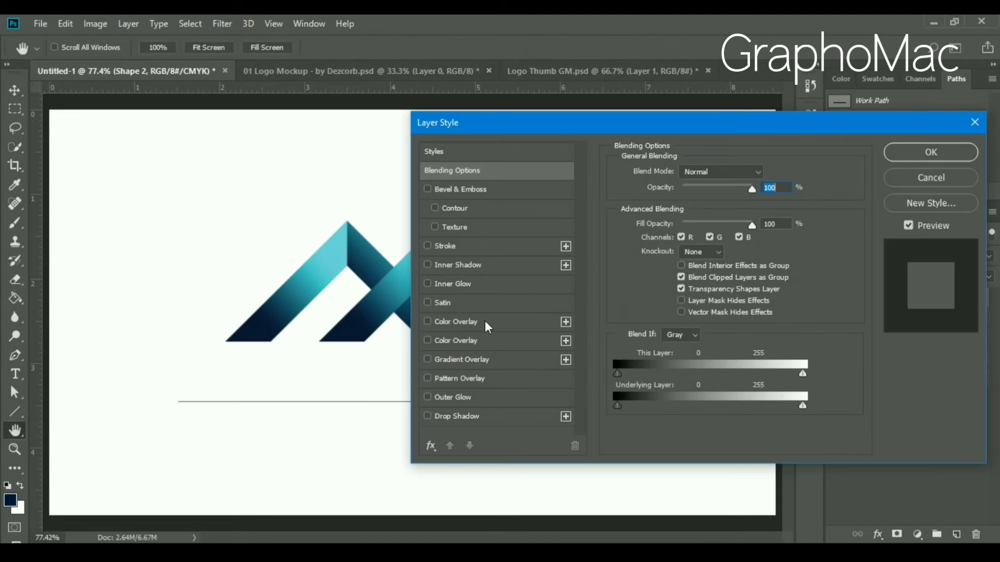
{"action": "left_click", "coordinate": [444, 246]}
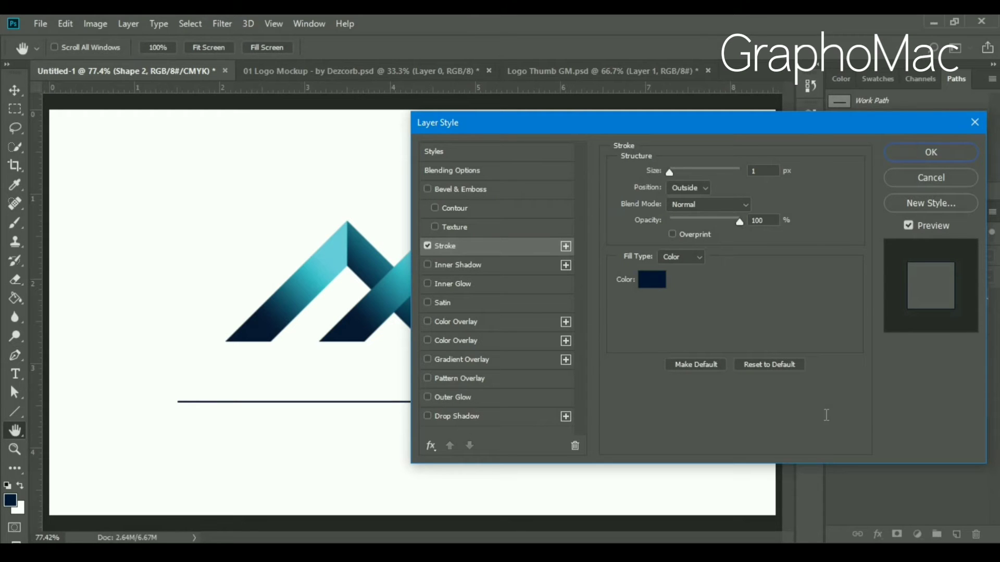
{"action": "left_click", "coordinate": [651, 280]}
{"action": "left_click", "coordinate": [896, 157]}
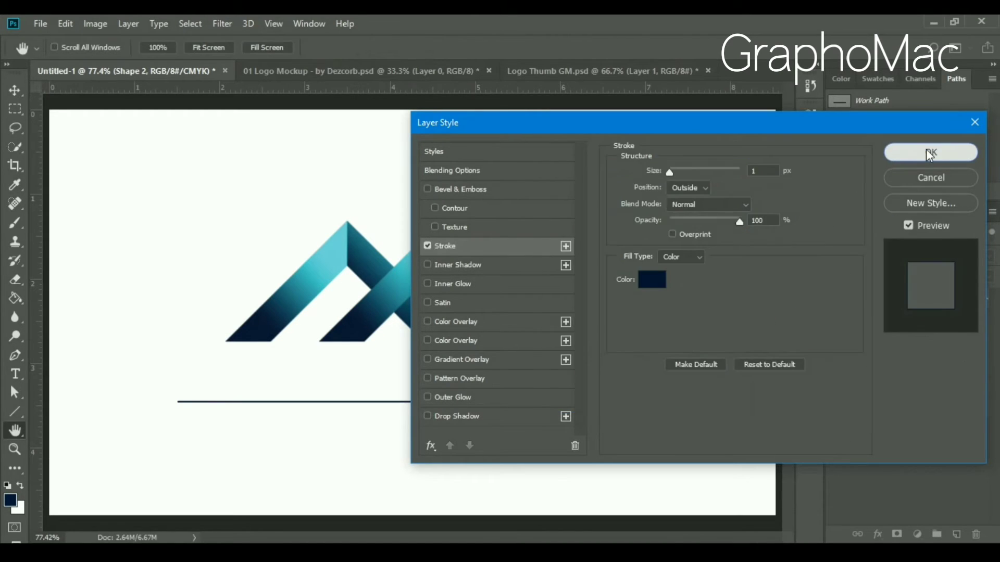
{"action": "left_click", "coordinate": [926, 151]}
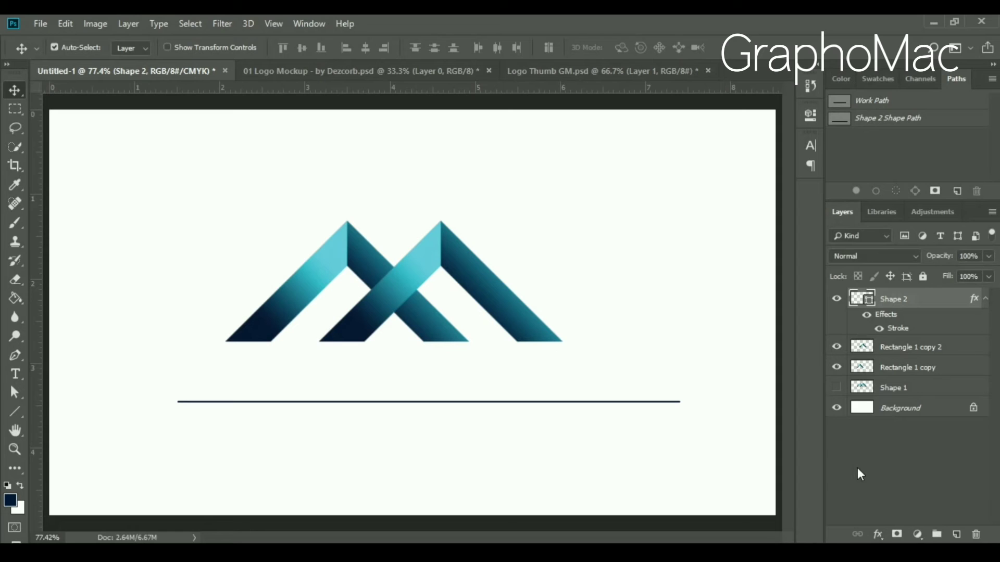
Merge the two Rectangle 1 copy chevron layers into a single logo layer.
{"action": "key", "text": "ctrl+minus"}
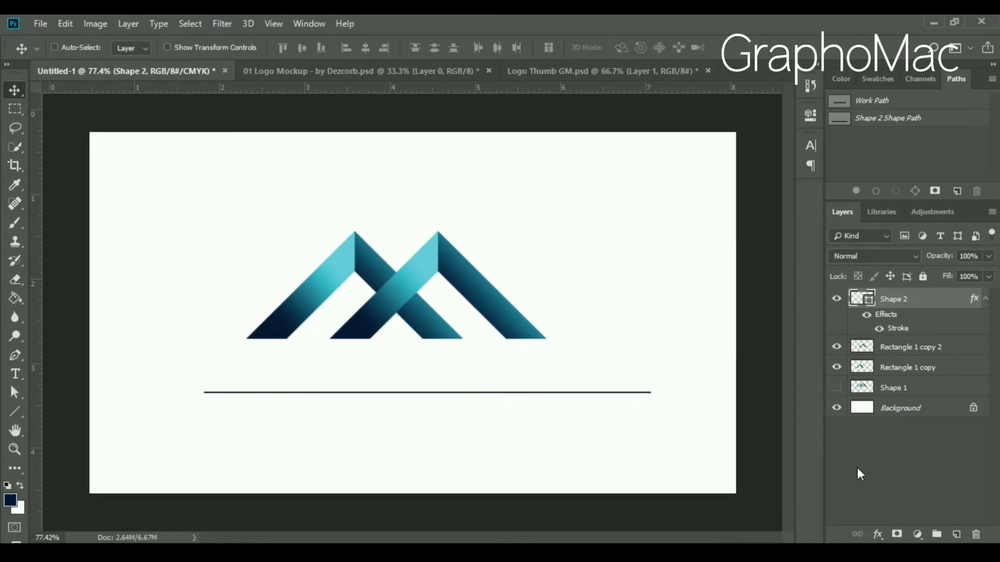
{"action": "left_click", "coordinate": [914, 371]}
{"action": "left_click", "coordinate": [938, 352], "text": "ctrl"}
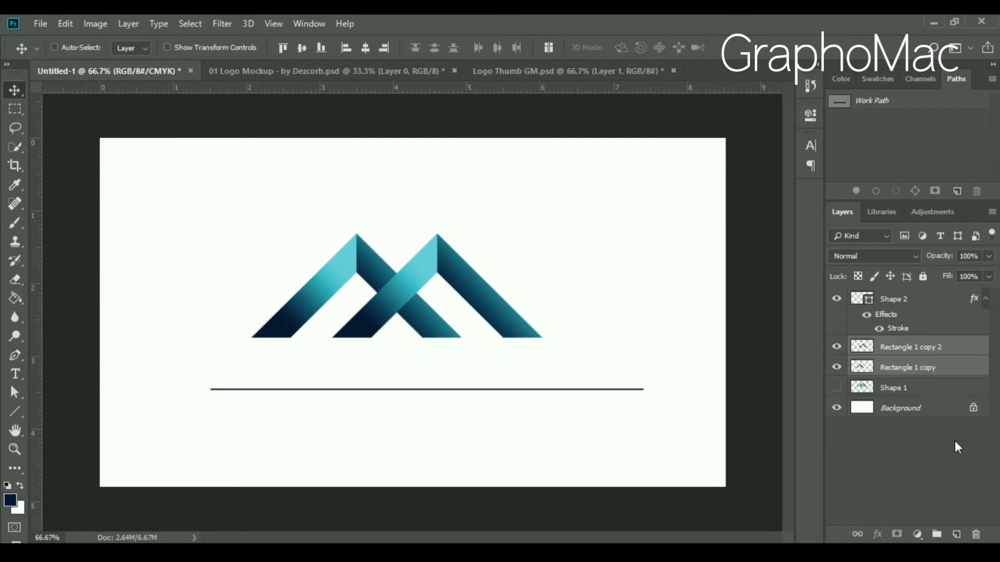
{"action": "key", "text": "ctrl+e"}
{"action": "left_click", "coordinate": [836, 353]}
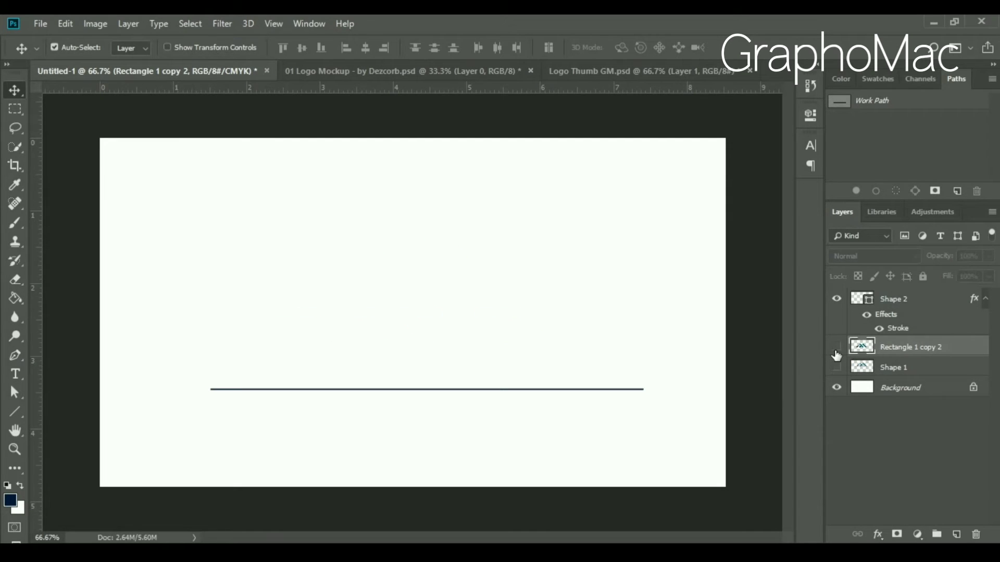
Centre the merged chevron logo horizontally on the canvas and raise it higher.
{"action": "key", "text": "ctrl+a"}
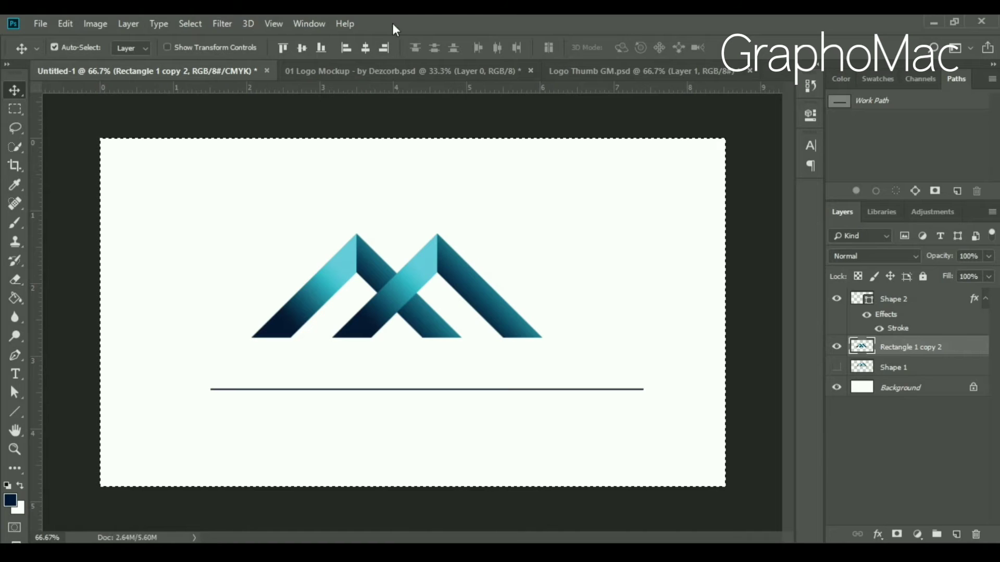
{"action": "left_click", "coordinate": [302, 48]}
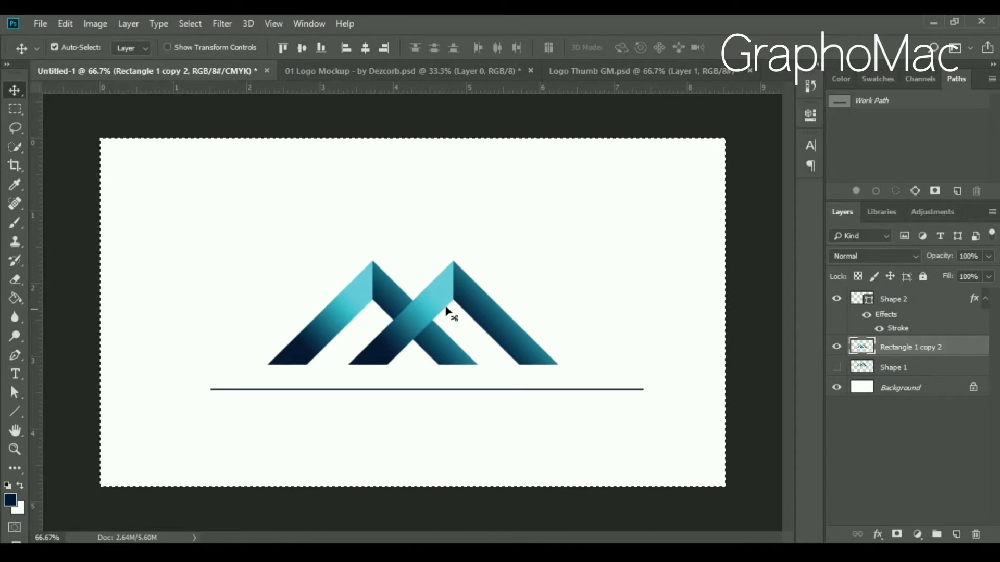
{"action": "left_click_drag", "start_coordinate": [441, 308], "coordinate": [448, 268]}
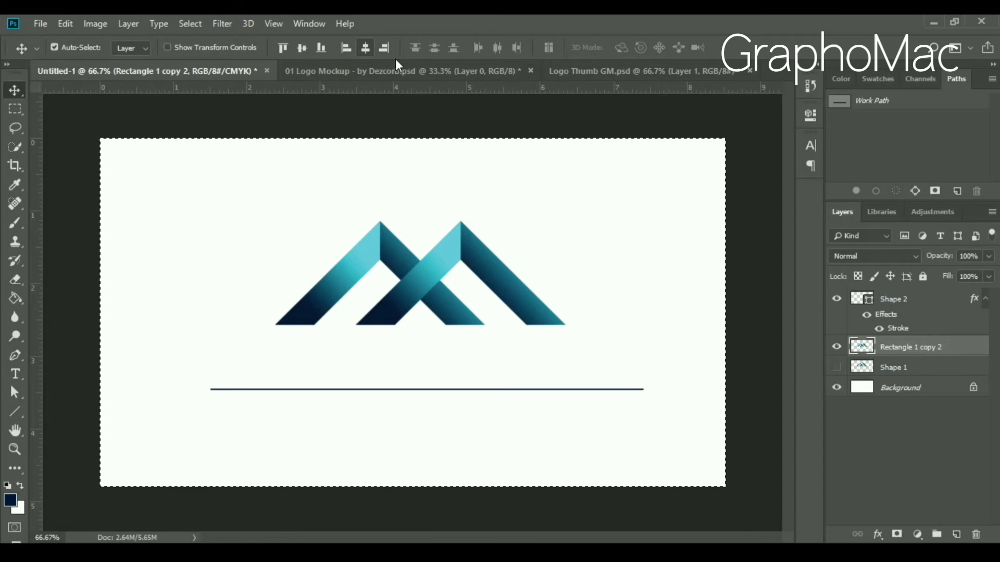
{"action": "left_click", "coordinate": [365, 48]}
{"action": "key", "text": "ctrl+d"}
Nudge the Shape 2 horizontal line upward, closer beneath the logo.
{"action": "key", "text": "ctrl"}
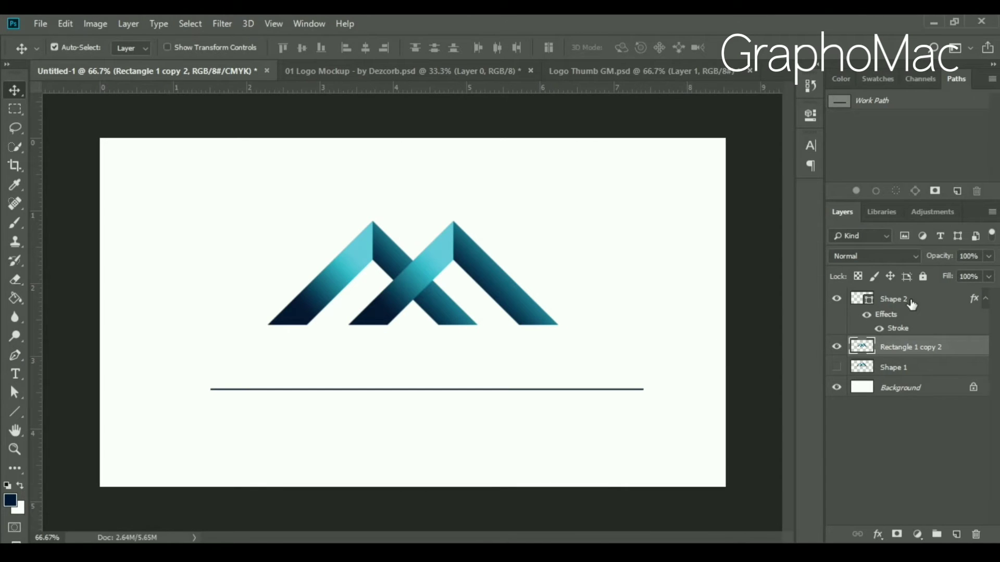
{"action": "left_click", "coordinate": [911, 304]}
{"action": "left_click", "coordinate": [835, 299]}
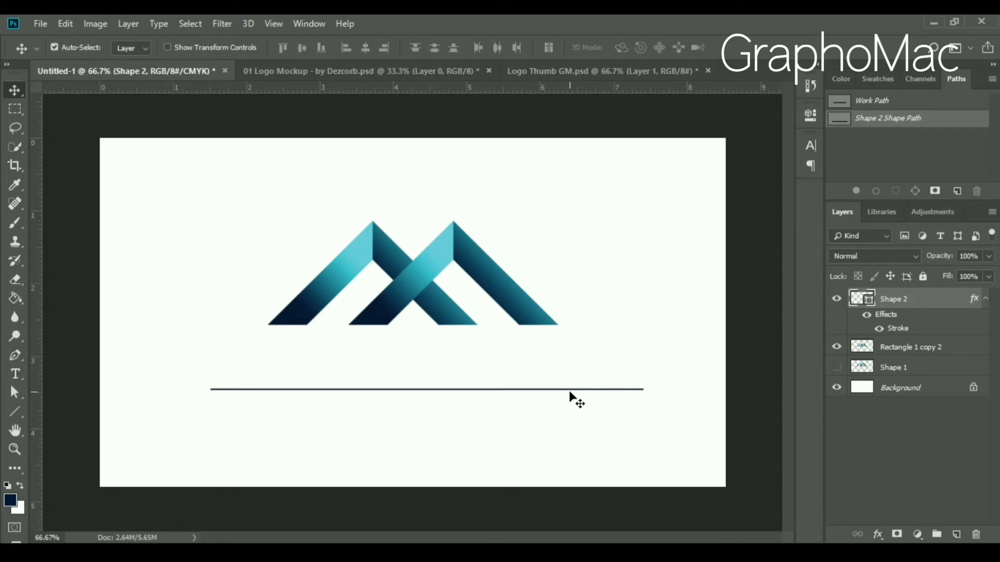
{"action": "key", "text": "shift+Up"}
{"action": "key", "text": "shift+Up"}
{"action": "key", "text": "shift+Up"}
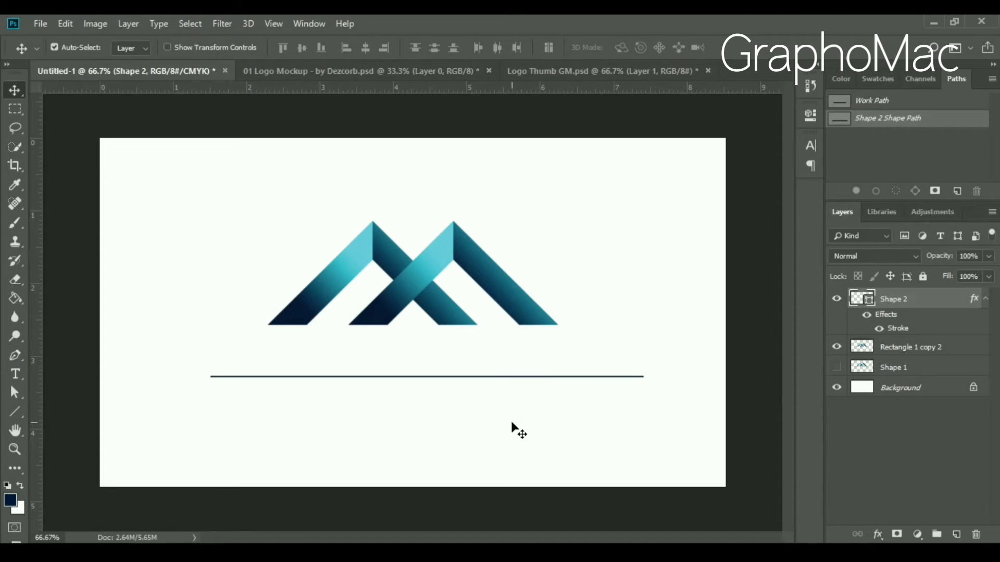
{"action": "key", "text": "t"}
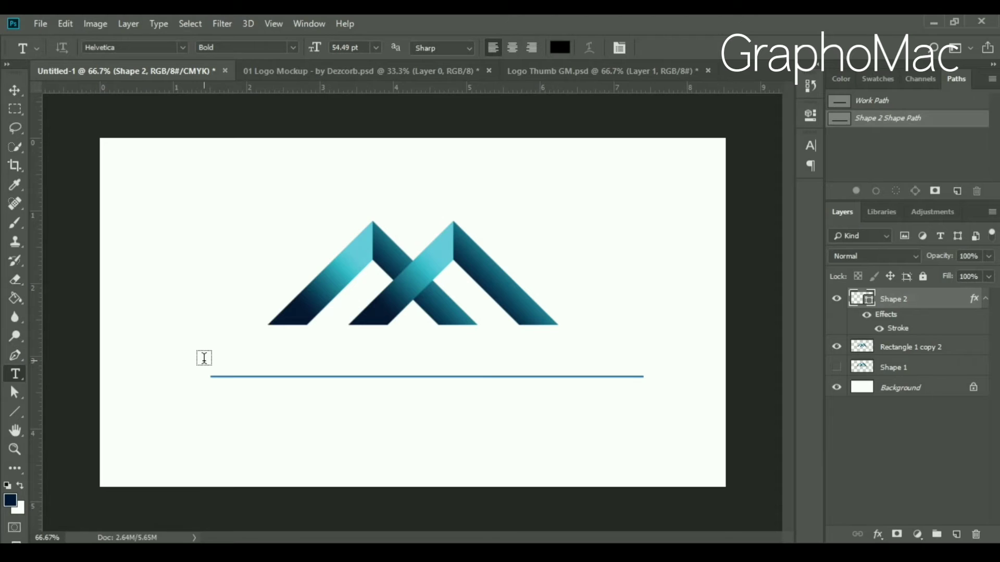
Type 'MountainFrame' in Helvetica Bold below the logo and resize it to 38.49 pt.
{"action": "left_click", "coordinate": [233, 356]}
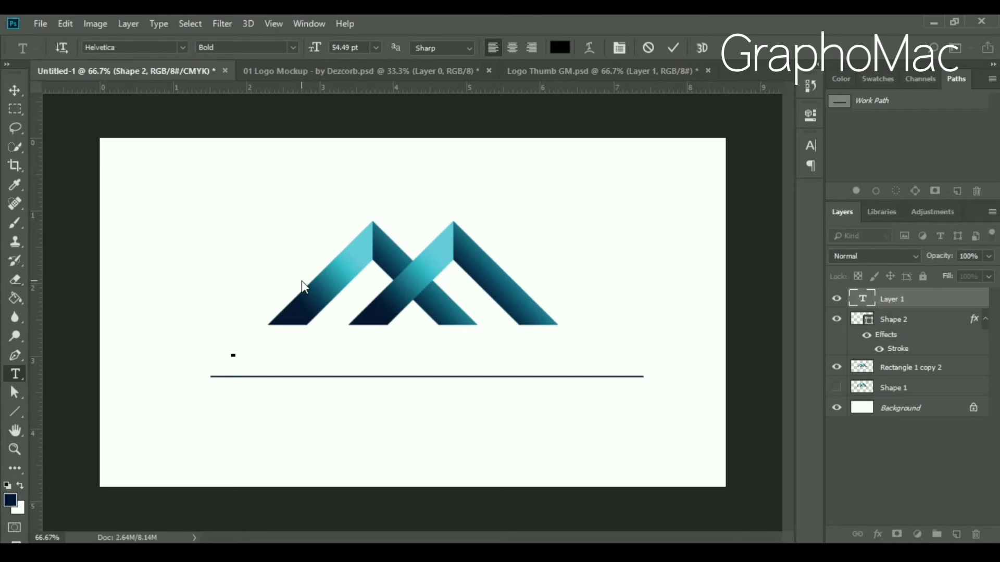
{"action": "type", "text": "m"}
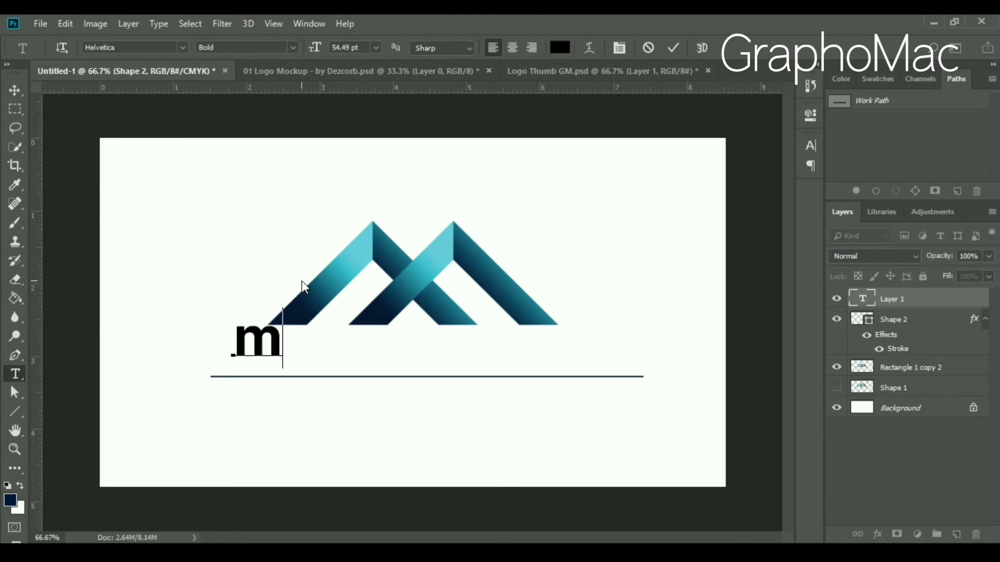
{"action": "key", "text": "BackSpace"}
{"action": "type", "text": "M"}
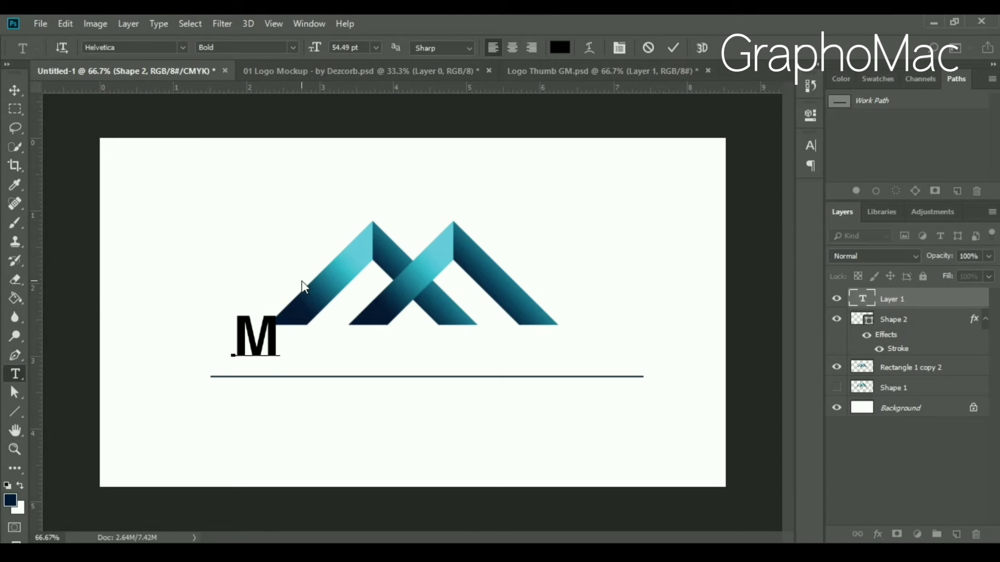
{"action": "type", "text": "  u"}
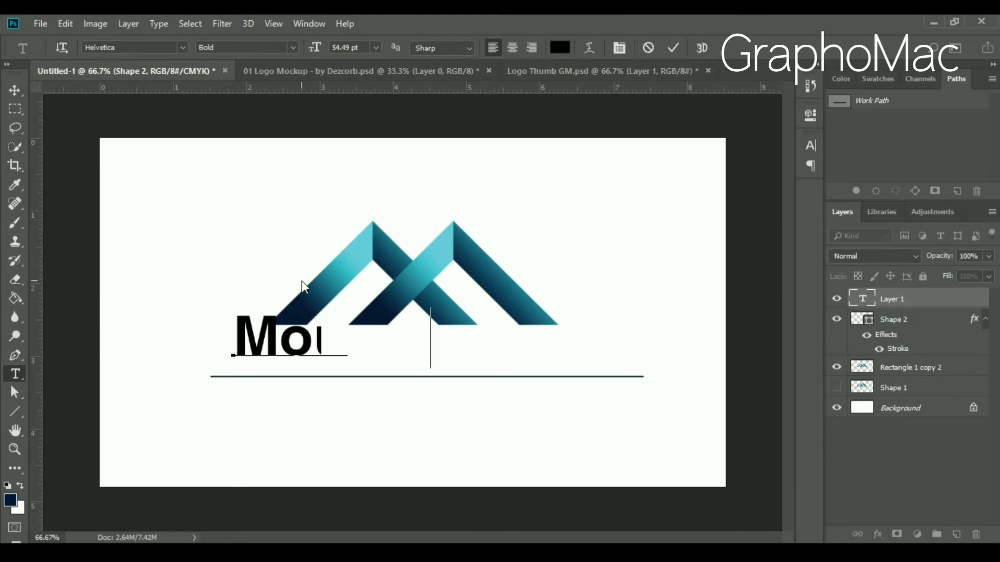
{"action": "type", "text": "ntain"}
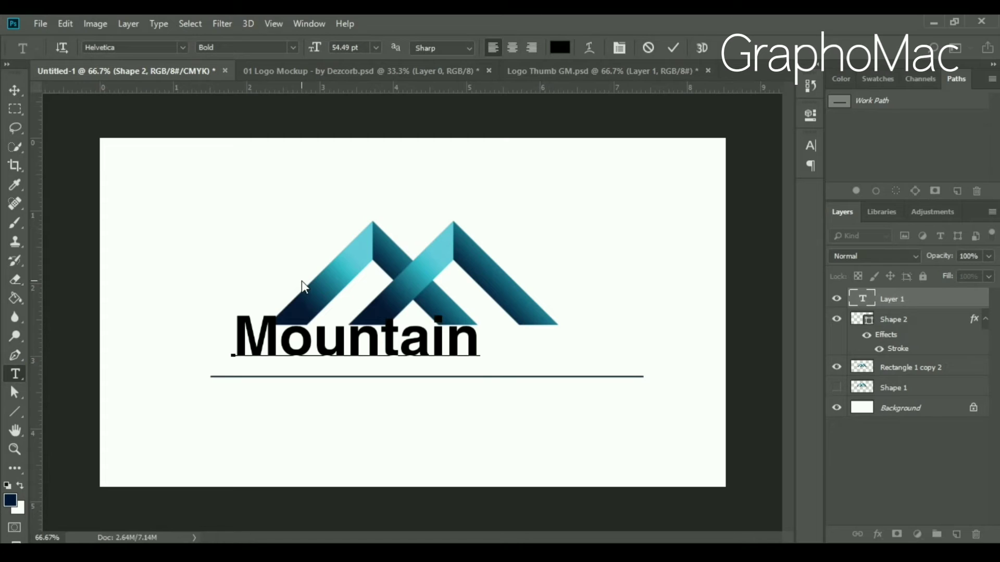
{"action": "type", "text": "F"}
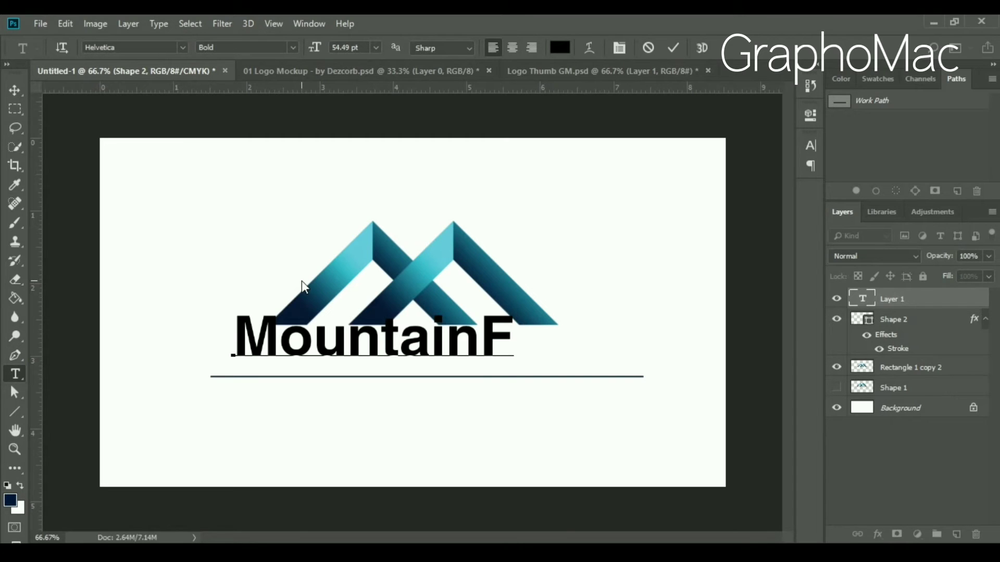
{"action": "type", "text": "rame"}
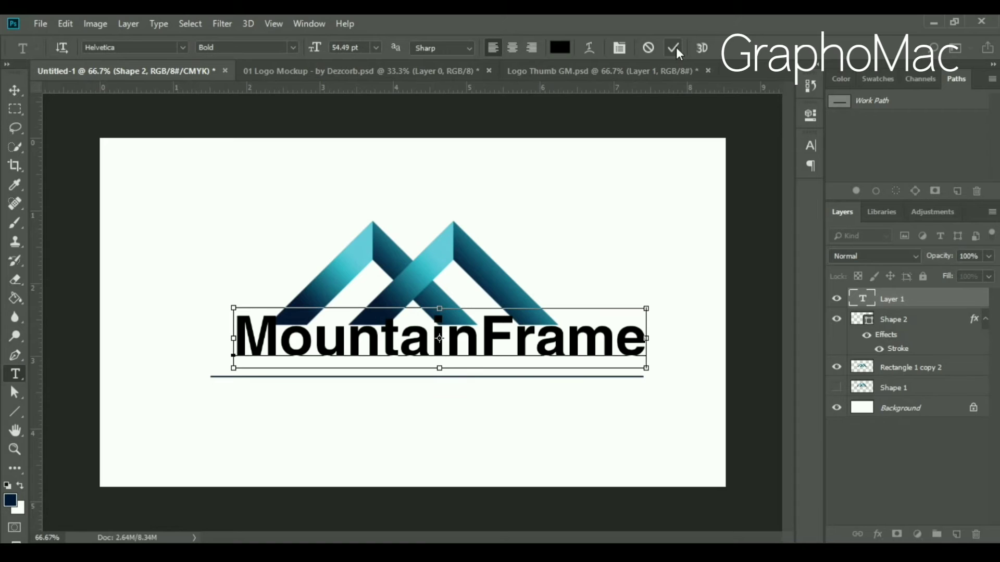
{"action": "key", "text": "ctrl+a"}
{"action": "left_click_drag", "start_coordinate": [316, 48], "coordinate": [308, 61]}
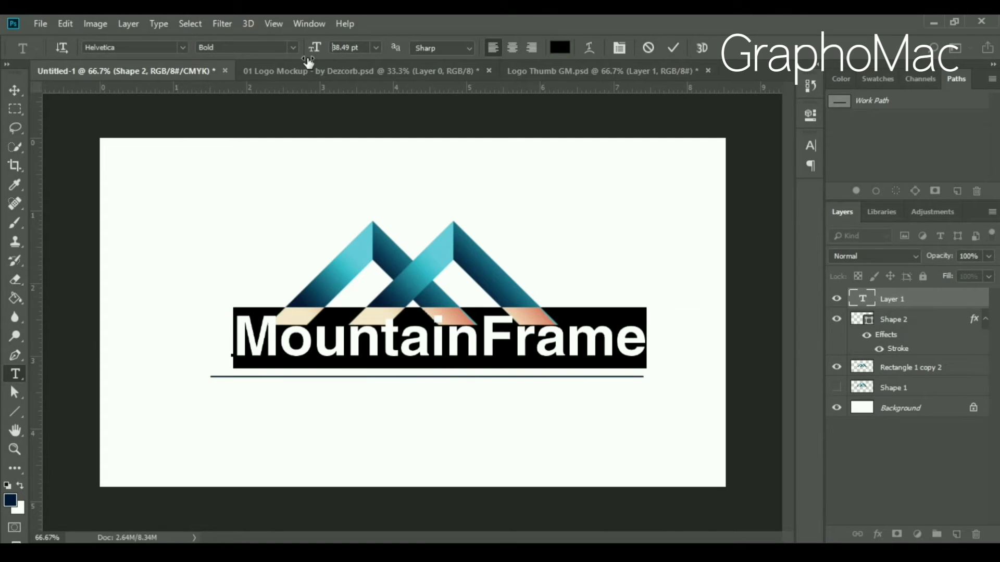
Set the MountainFrame text tracking to 320 in the Character panel and commit.
{"action": "left_click", "coordinate": [812, 147]}
{"action": "left_click_drag", "start_coordinate": [723, 202], "coordinate": [738, 202]}
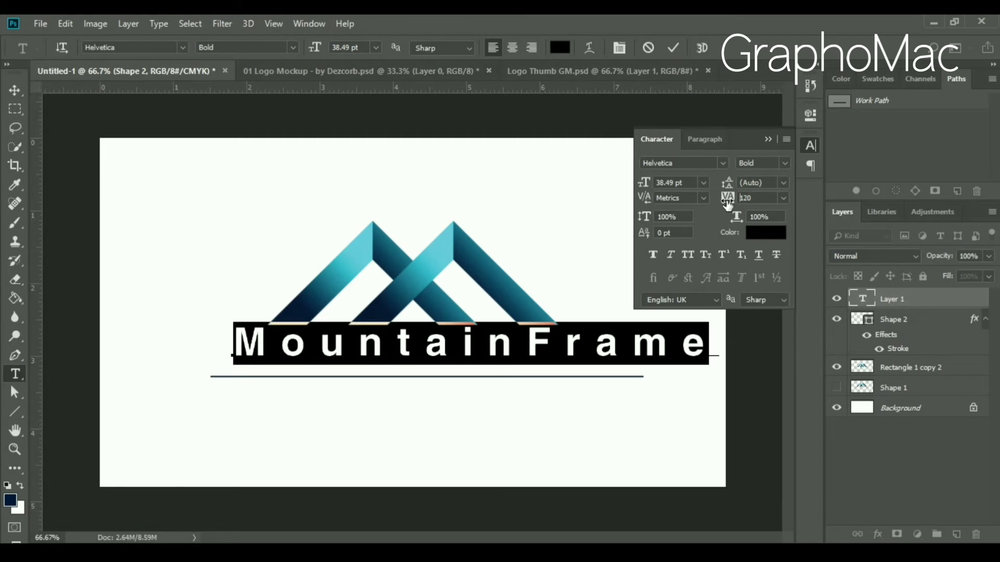
{"action": "left_click_drag", "start_coordinate": [737, 202], "coordinate": [735, 202]}
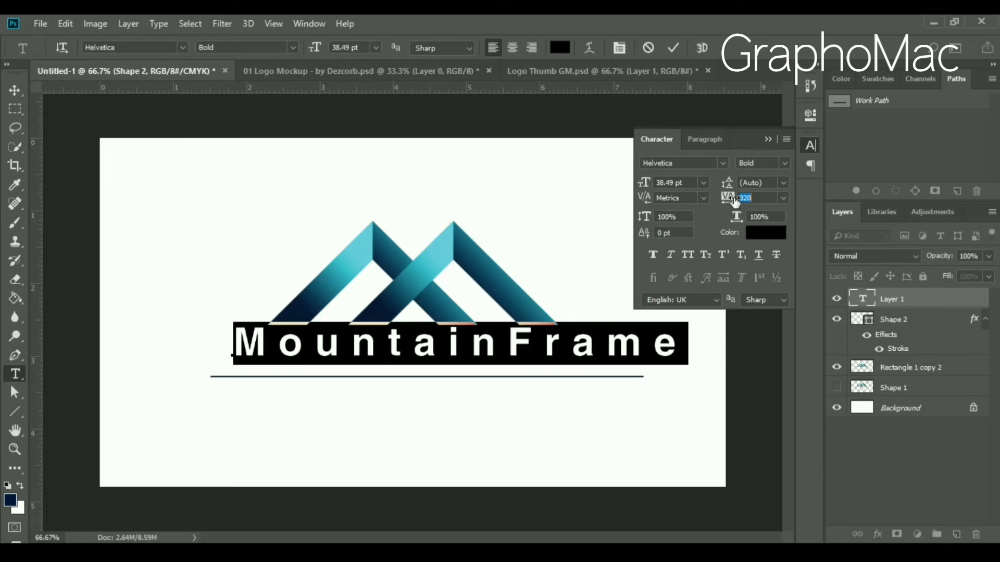
{"action": "left_click", "coordinate": [475, 382]}
{"action": "left_click", "coordinate": [672, 47]}
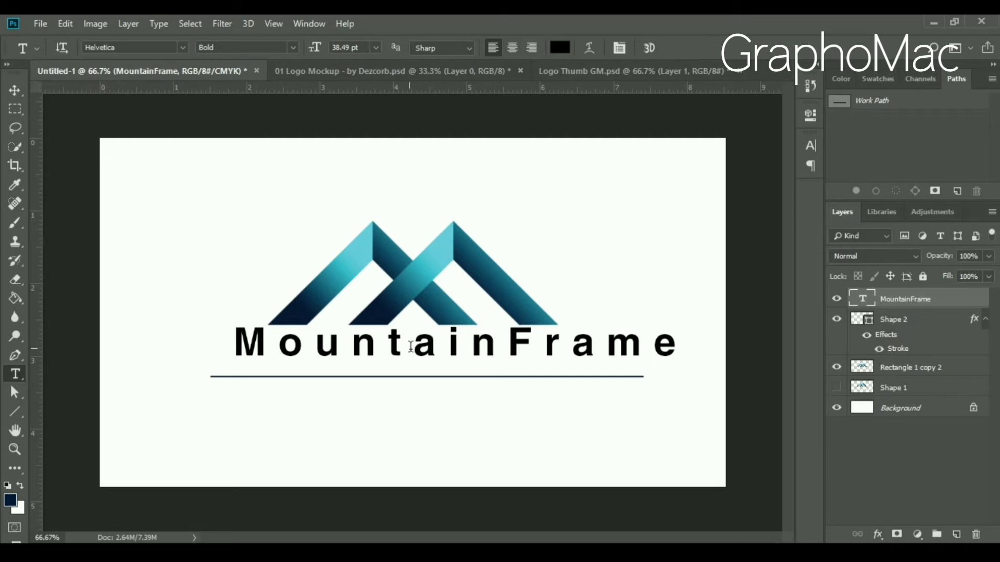
{"action": "left_click_drag", "start_coordinate": [410, 346], "coordinate": [288, 346]}
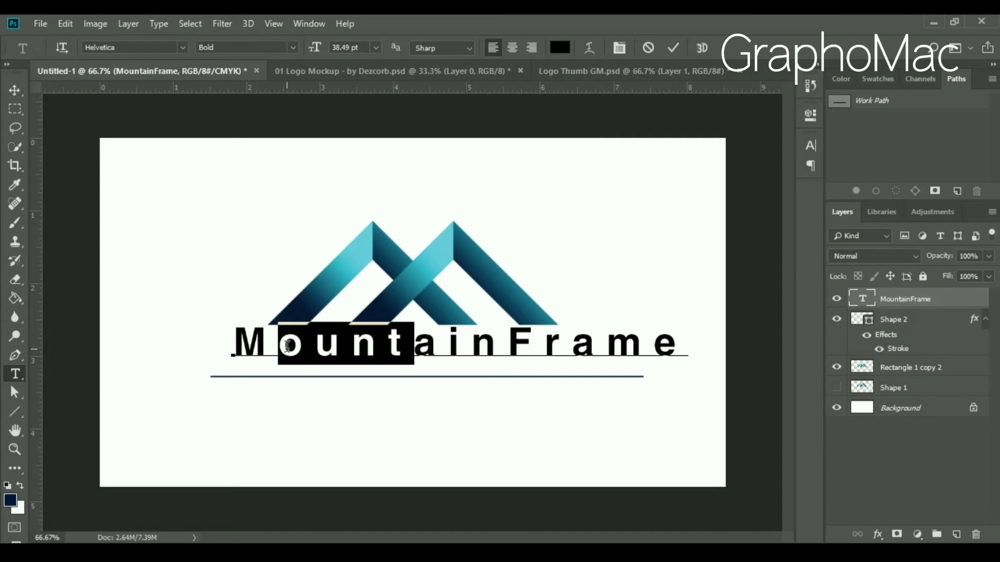
Delete 'ount' so the wordmark reads 'MainFrame'.
{"action": "key", "text": "BackSpace"}
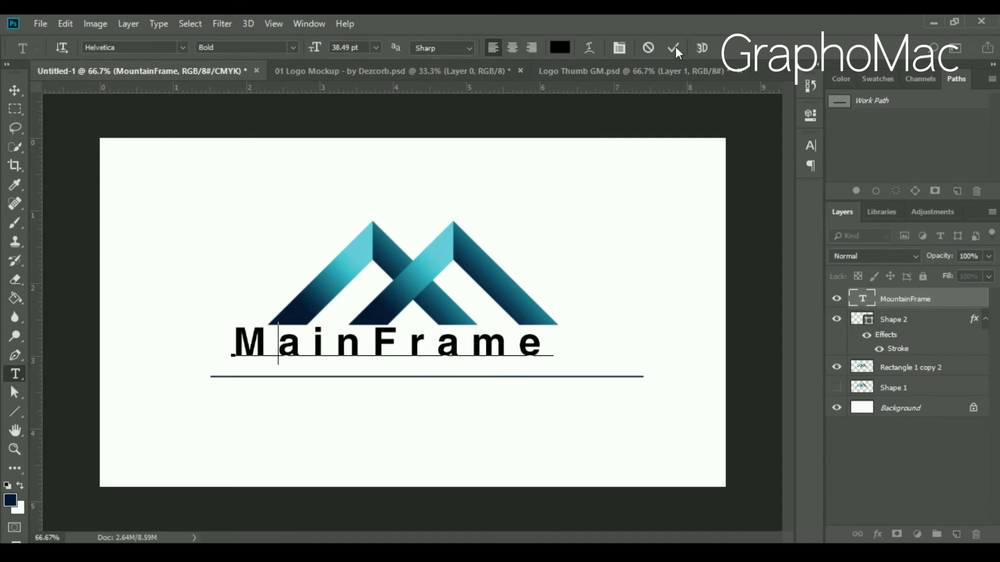
{"action": "left_click", "coordinate": [675, 48]}
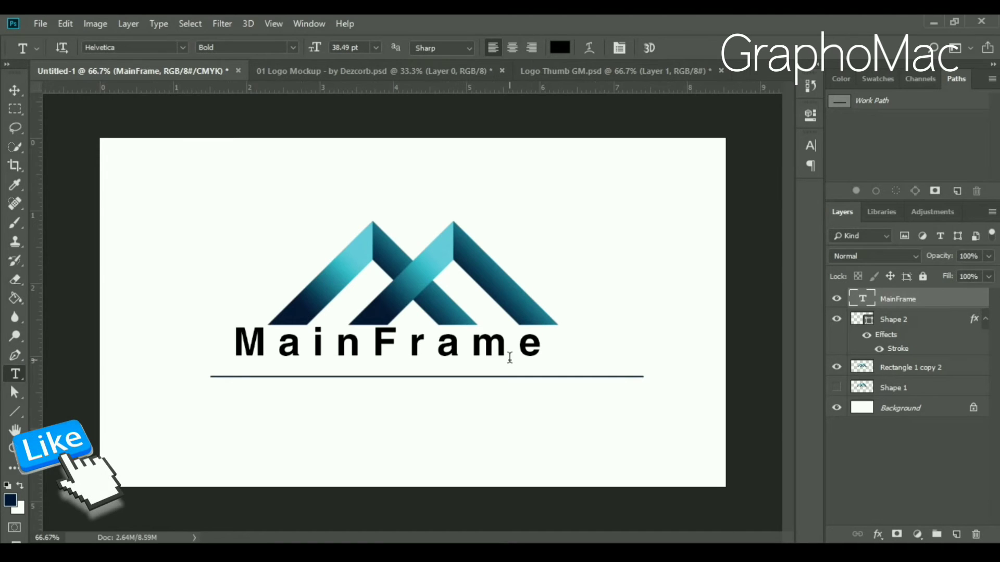
{"action": "left_click", "coordinate": [471, 348]}
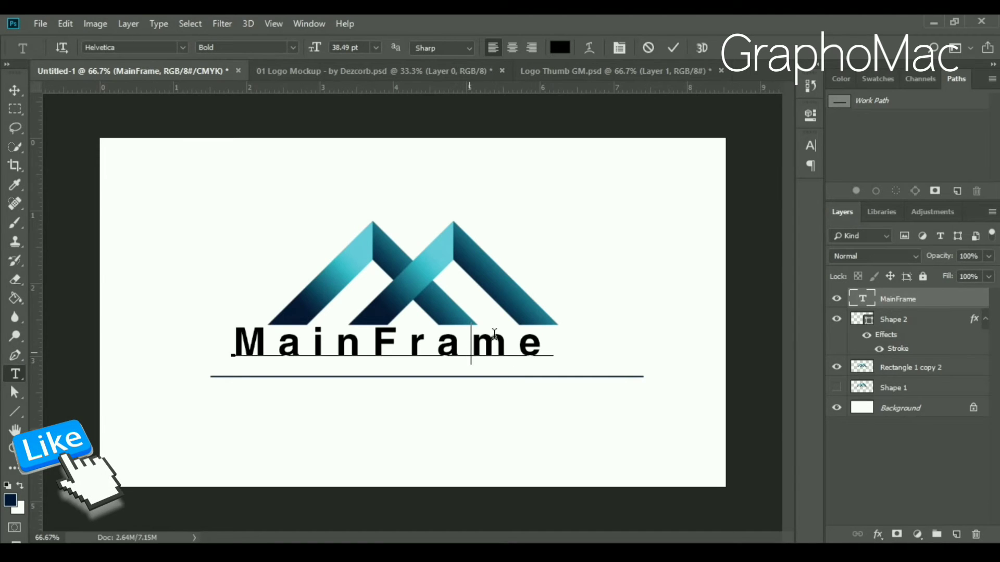
{"action": "key", "text": "ctrl+a"}
Increase the MainFrame letter tracking in the Character panel and commit the change.
{"action": "left_click", "coordinate": [810, 145]}
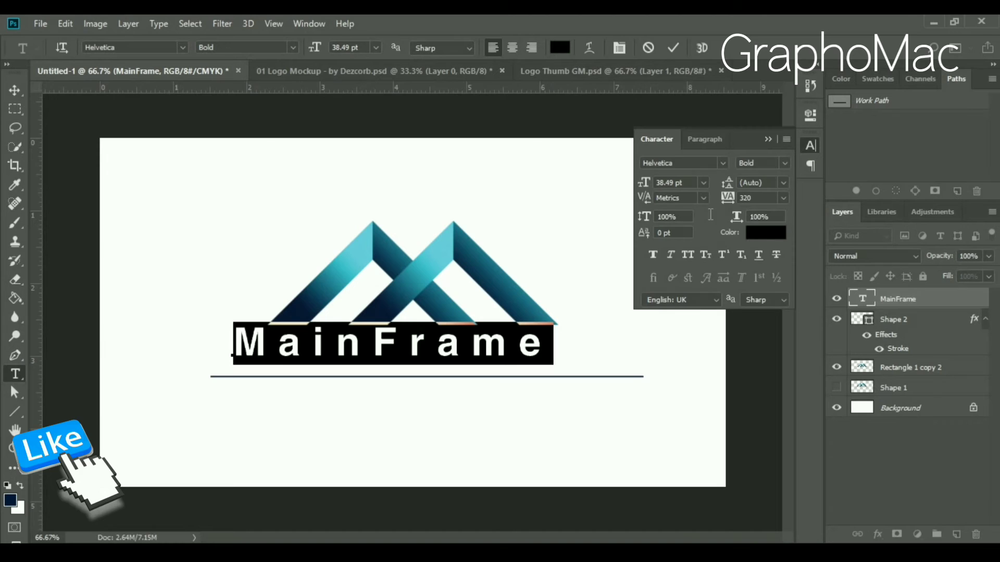
{"action": "left_click_drag", "start_coordinate": [736, 199], "coordinate": [746, 206]}
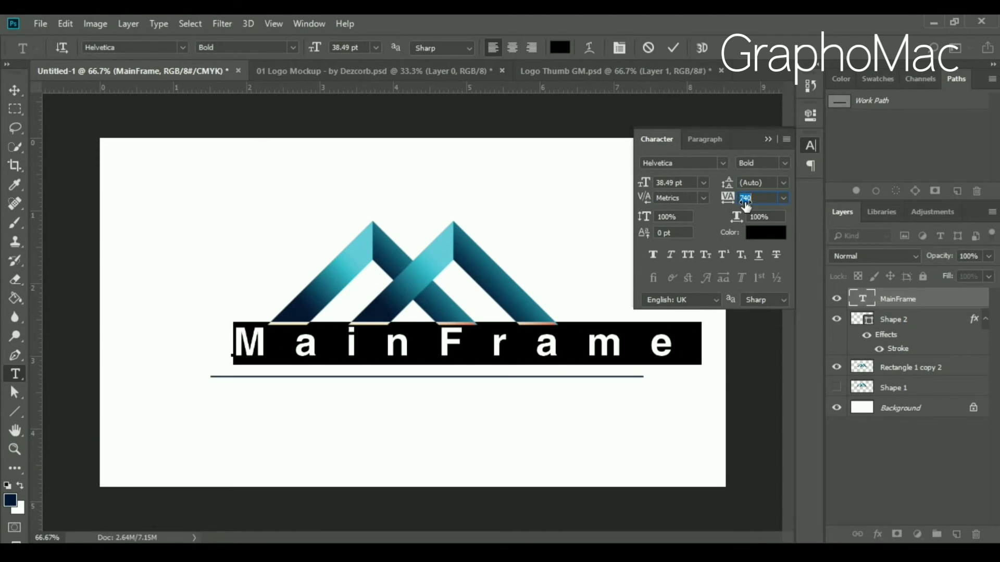
{"action": "left_click", "coordinate": [811, 146]}
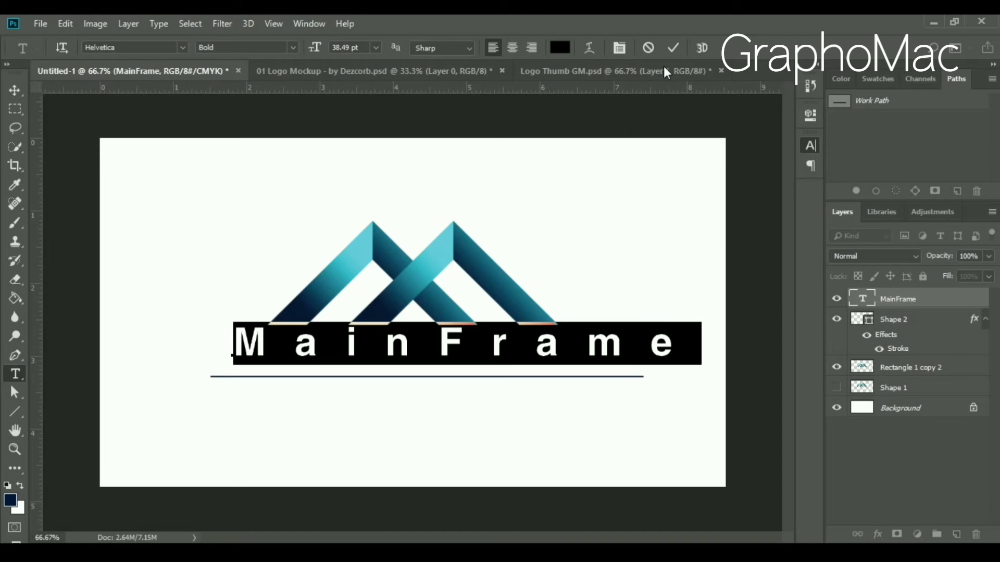
{"action": "left_click", "coordinate": [674, 46]}
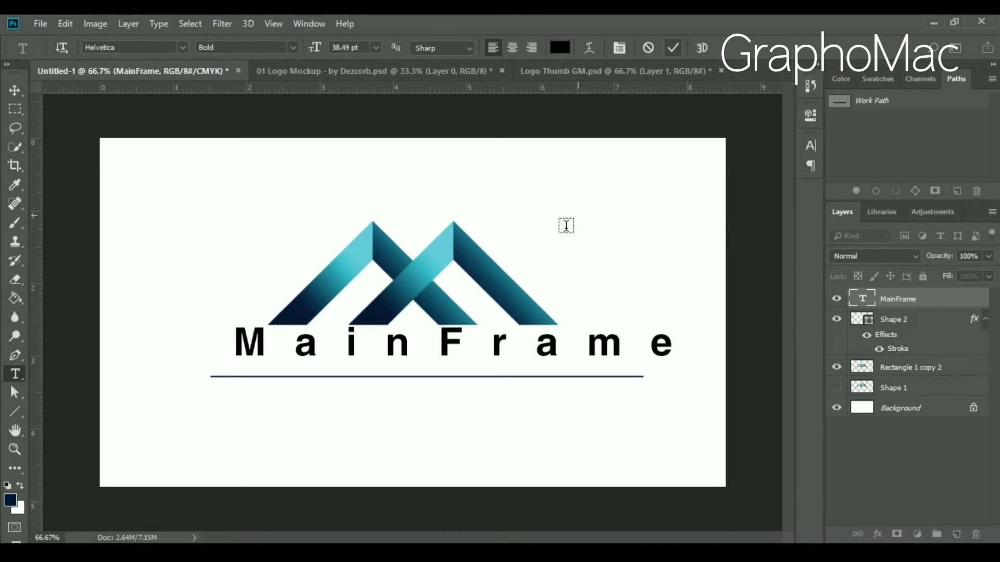
{"action": "left_click", "coordinate": [440, 345]}
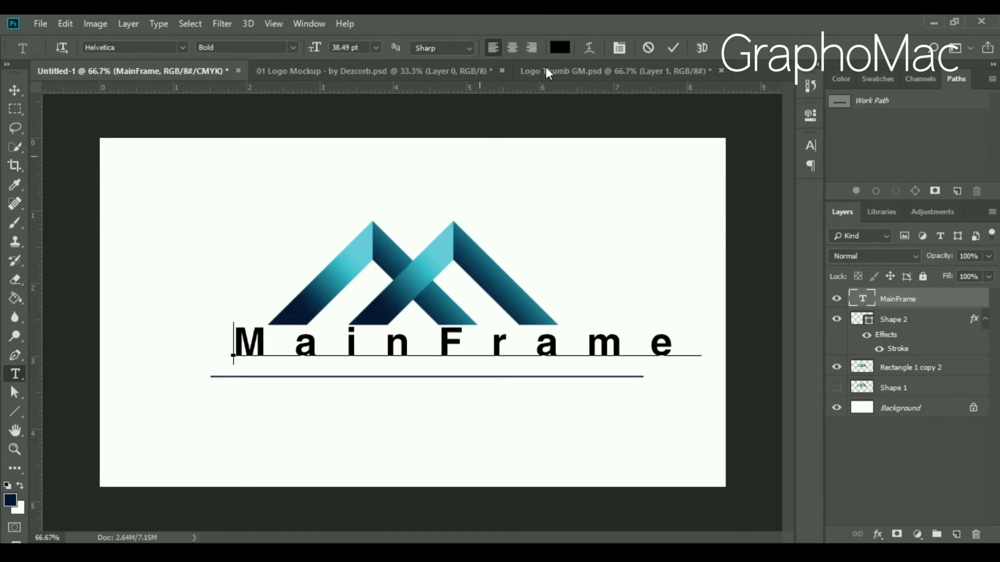
{"action": "key", "text": "ctrl+a"}
Colour the MainFrame text dark navy #011738, sampled from the logo, and commit.
{"action": "left_click", "coordinate": [563, 46]}
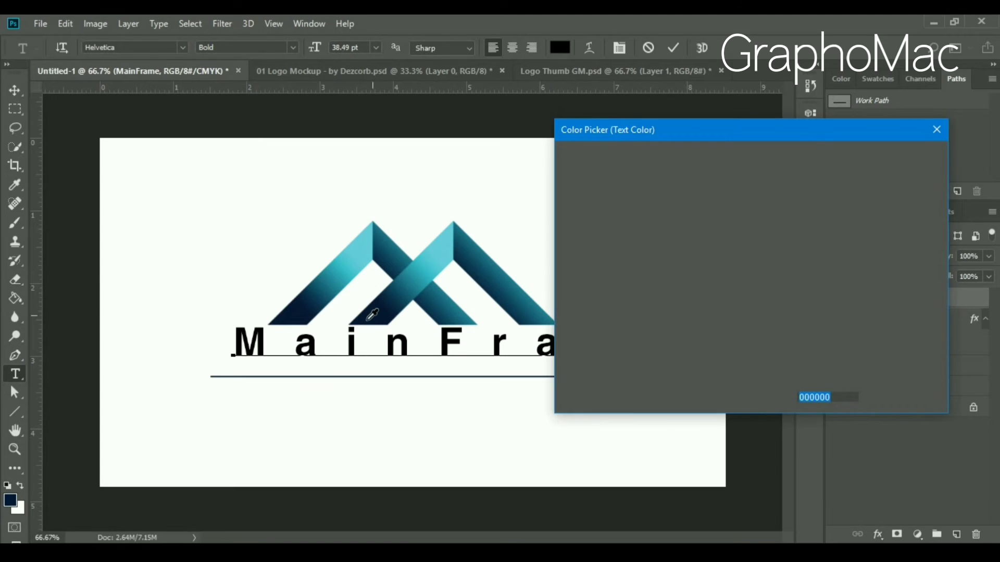
{"action": "left_click", "coordinate": [372, 314]}
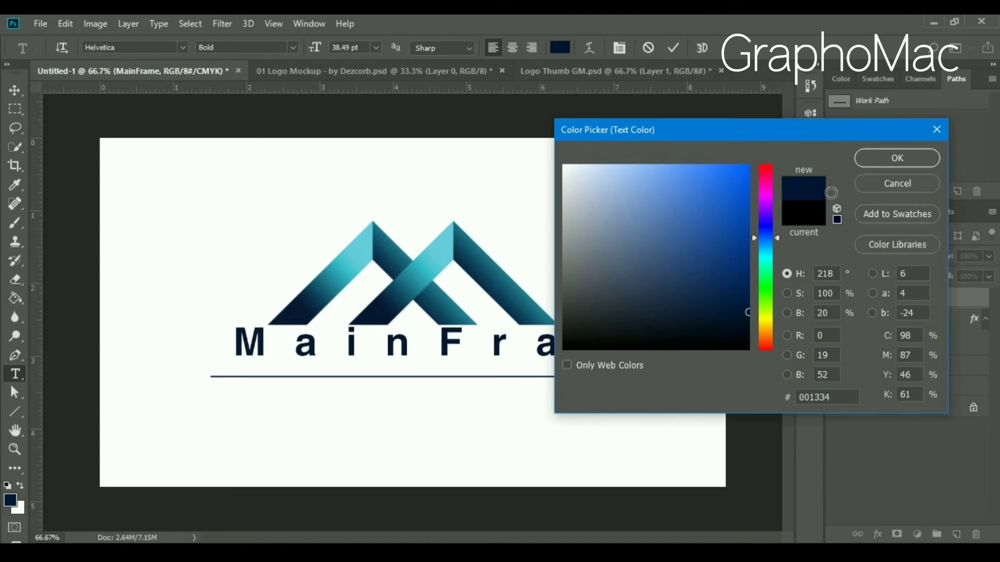
{"action": "left_click", "coordinate": [15, 497]}
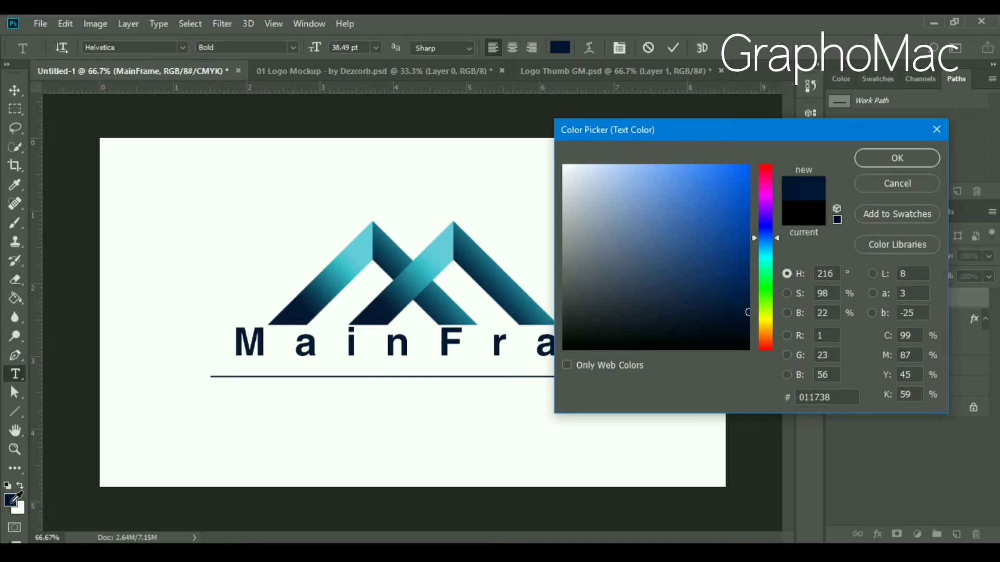
{"action": "left_click", "coordinate": [877, 153]}
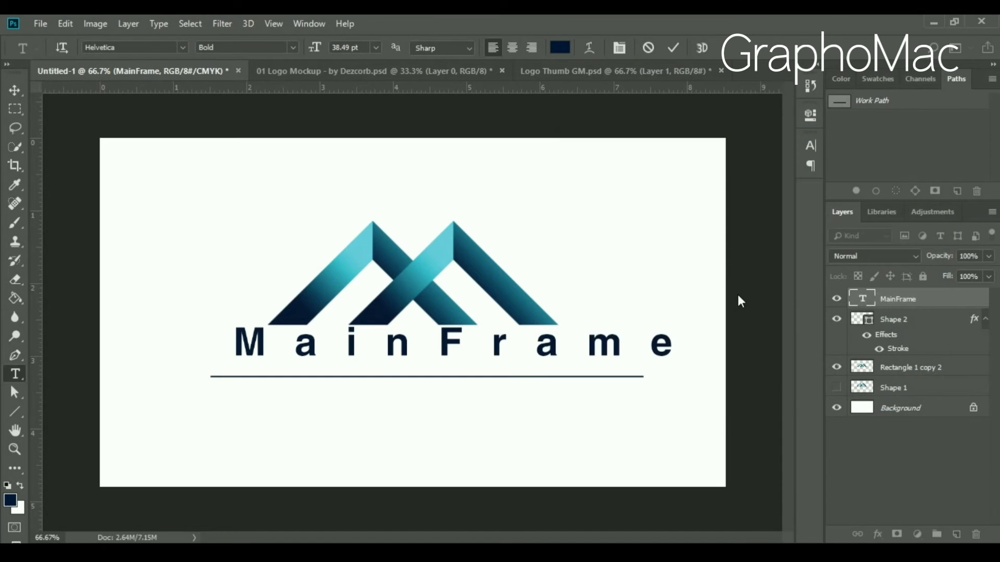
{"action": "left_click", "coordinate": [673, 49]}
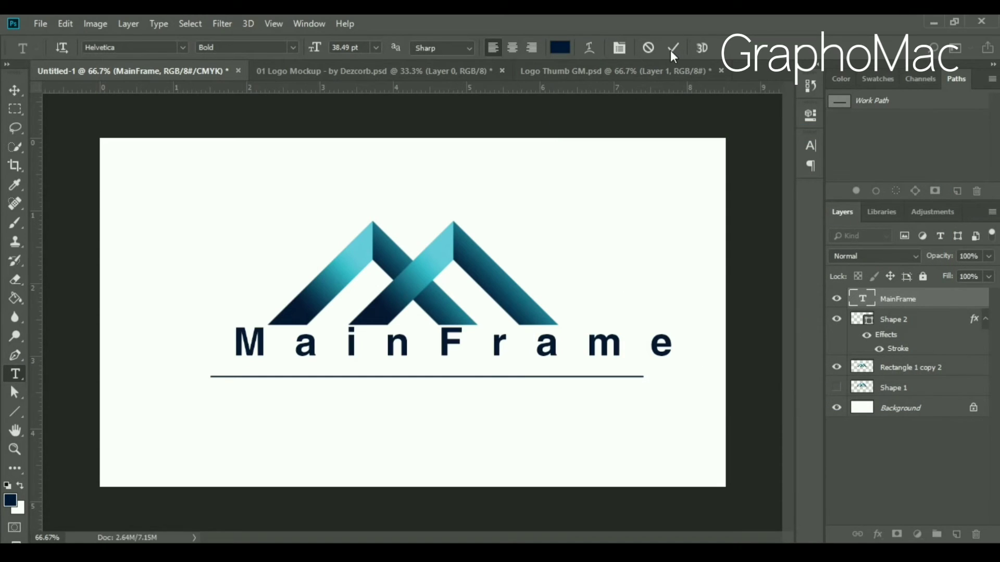
Shift the MainFrame text slightly left and scale it down to 82.27%.
{"action": "key", "text": "v"}
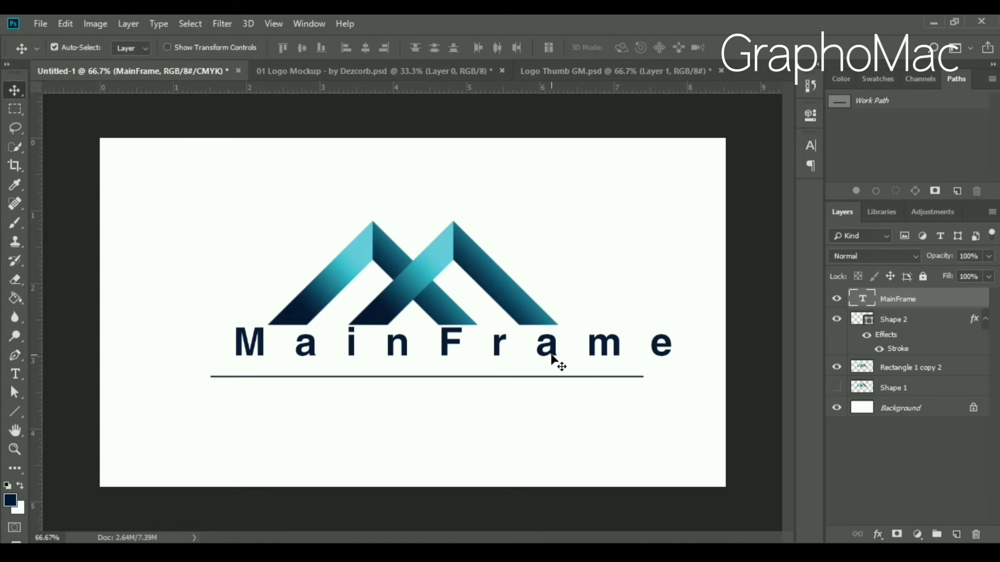
{"action": "left_click_drag", "start_coordinate": [553, 359], "coordinate": [528, 378]}
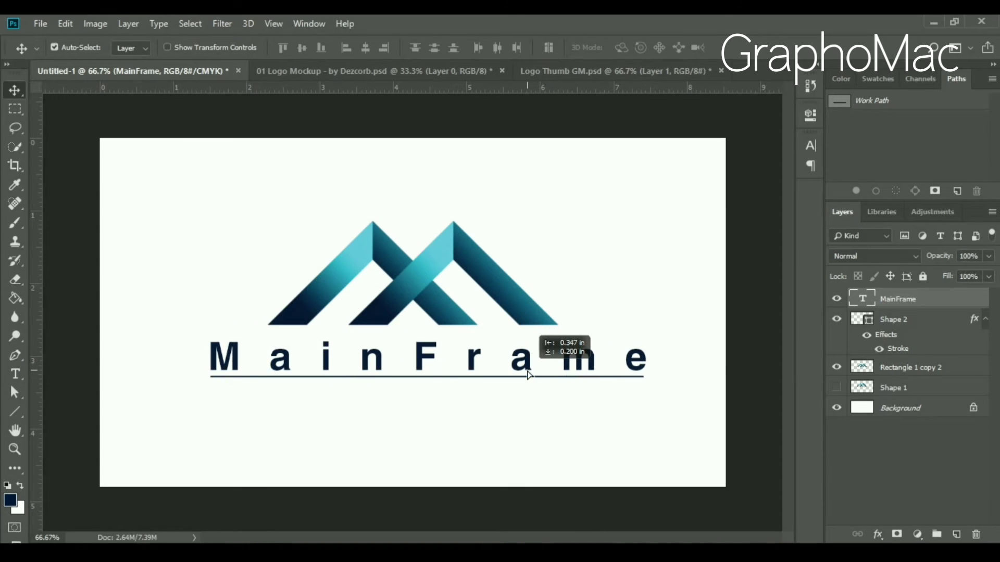
{"action": "key", "text": "ctrl+t"}
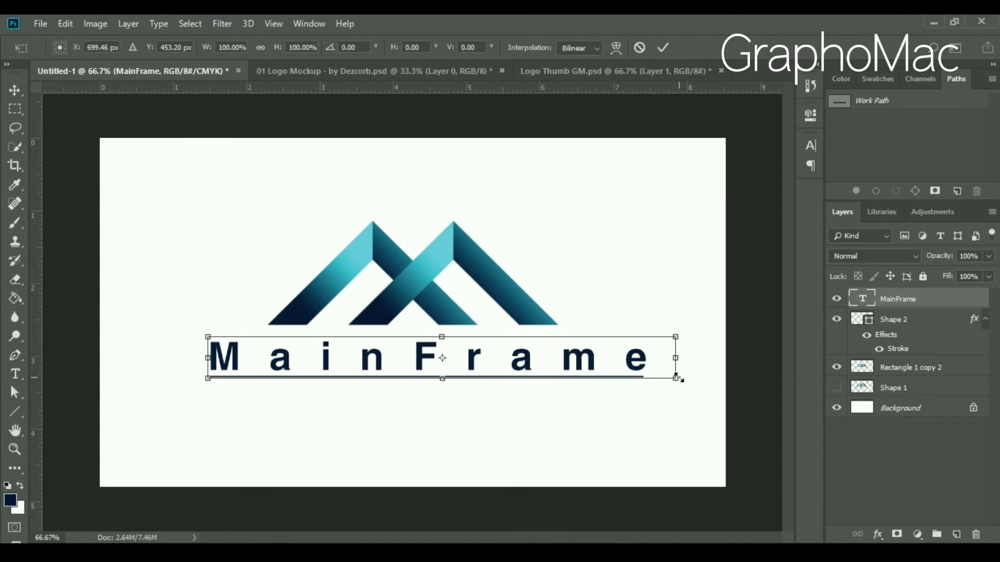
{"action": "left_click_drag", "start_coordinate": [677, 377], "coordinate": [636, 379]}
{"action": "key", "text": "Return"}
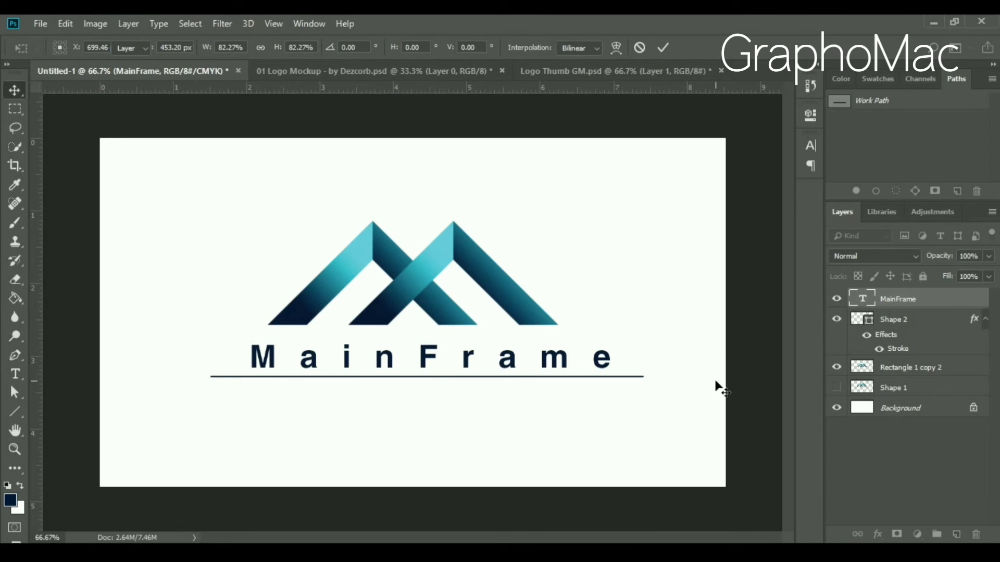
Centre the MainFrame text horizontally on the canvas, then nudge it slightly right.
{"action": "key", "text": "ctrl+a"}
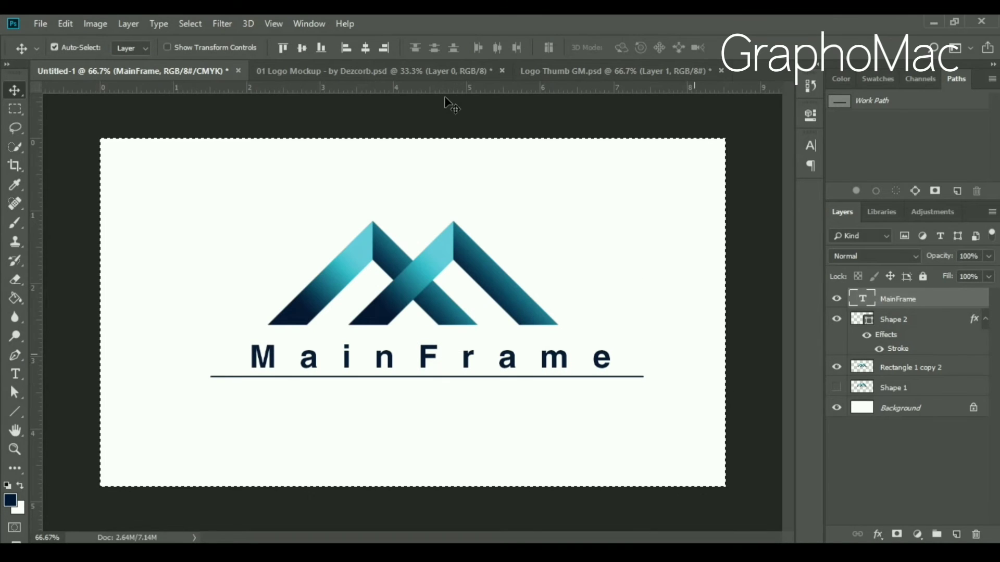
{"action": "left_click", "coordinate": [365, 48]}
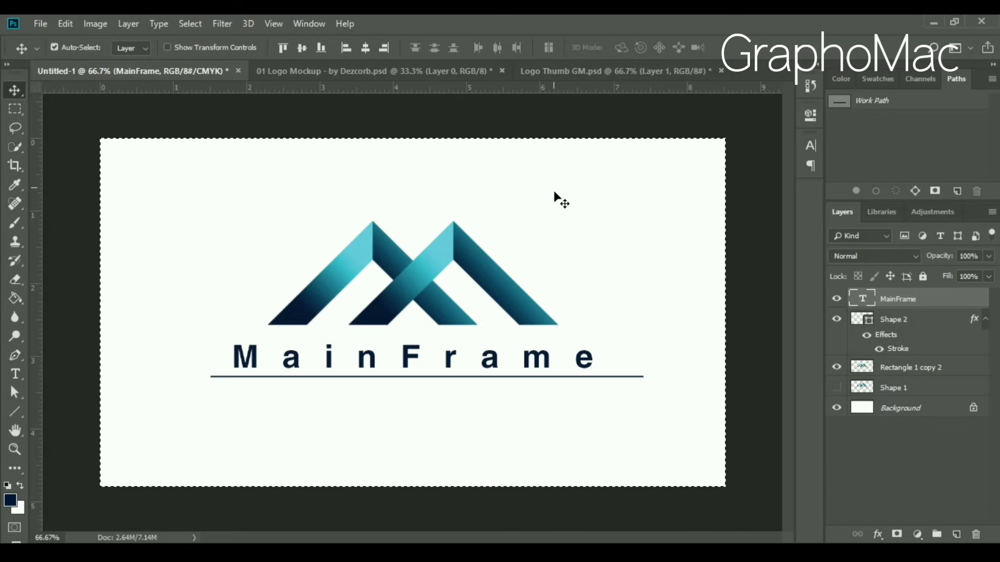
{"action": "key", "text": "ctrl+d"}
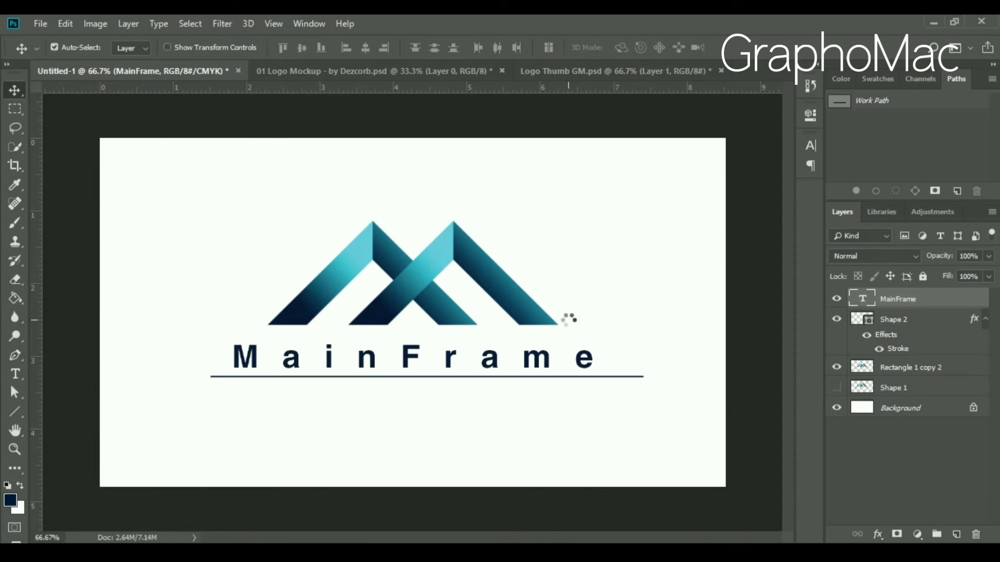
{"action": "key", "text": "Right"}
{"action": "key", "text": "Right"}
{"action": "key", "text": "Right"}
{"action": "key", "text": "Right"}
{"action": "key", "text": "Right"}
{"action": "key", "text": "Right"}
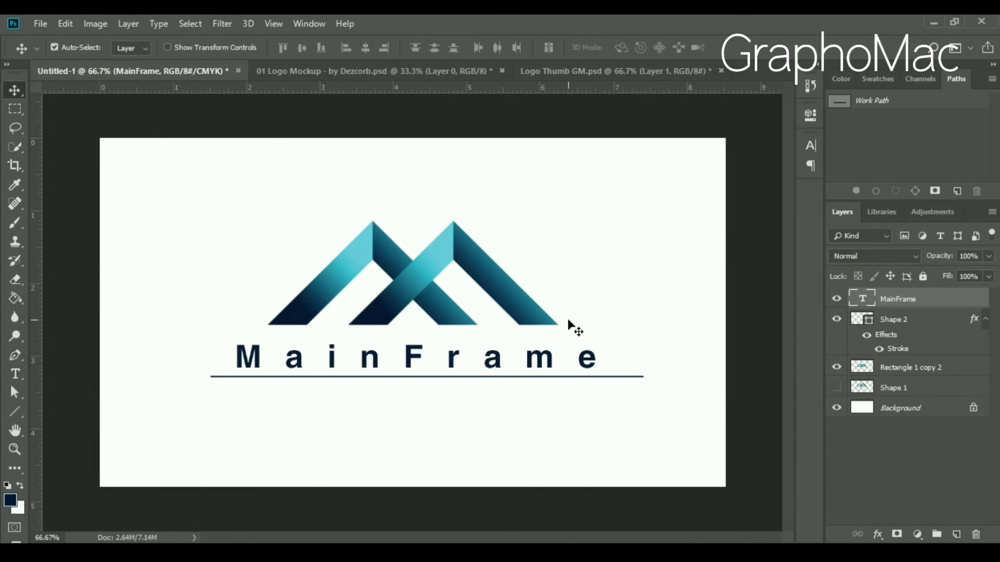
{"action": "key", "text": "m"}
{"action": "left_click_drag", "start_coordinate": [610, 301], "coordinate": [686, 438]}
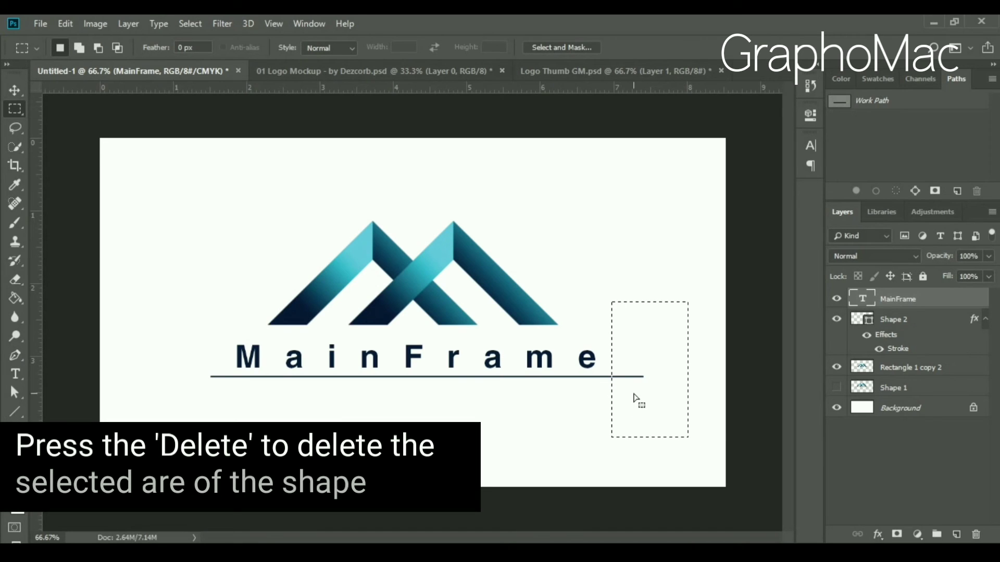
Rasterize Shape 2 and delete both underline ends so it spans the MainFrame width.
{"action": "left_click_drag", "start_coordinate": [636, 400], "coordinate": [639, 400]}
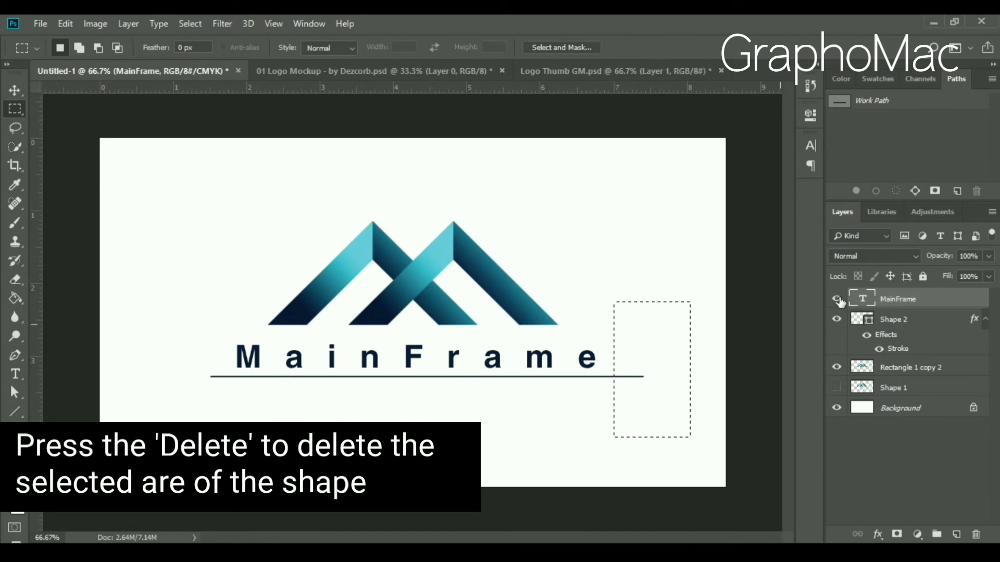
{"action": "right_click", "coordinate": [910, 319]}
{"action": "left_click", "coordinate": [758, 211]}
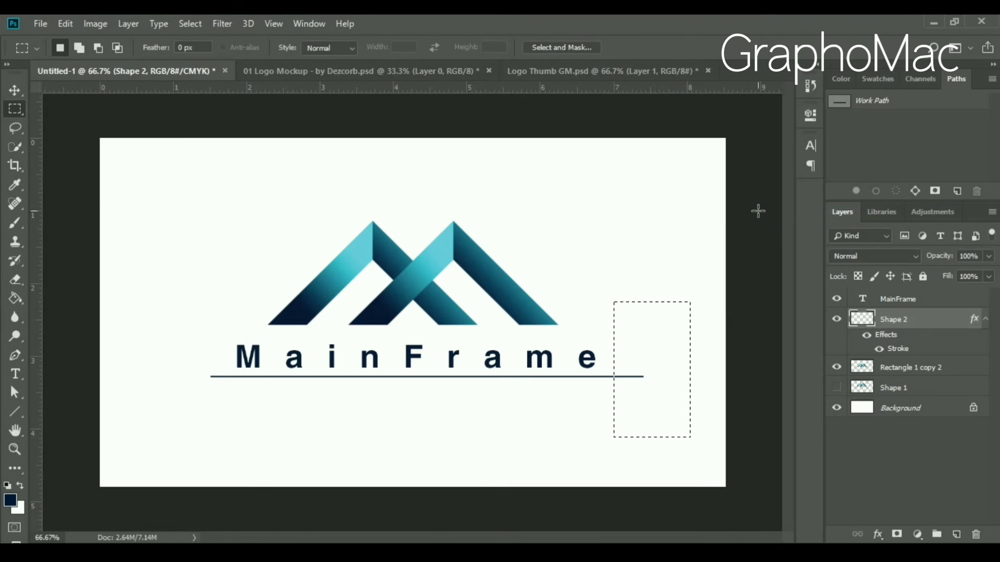
{"action": "key", "text": "Delete"}
{"action": "key", "text": "ctrl+d"}
{"action": "left_click_drag", "start_coordinate": [195, 357], "coordinate": [223, 405]}
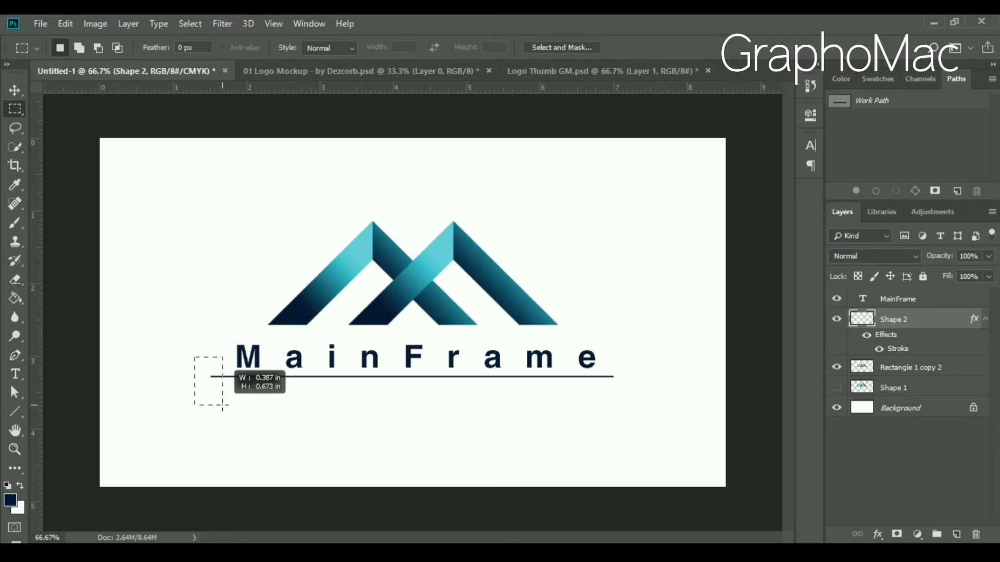
{"action": "left_click", "coordinate": [407, 403]}
{"action": "key", "text": "Delete"}
{"action": "key", "text": "ctrl+d"}
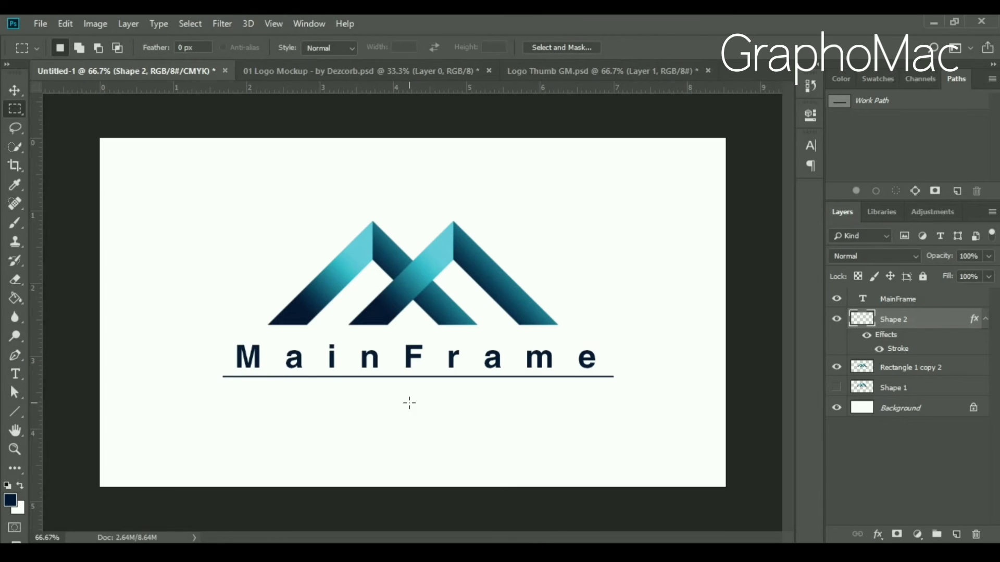
Merge the logo layers from Rectangle 1 copy 2 up to MainFrame into one layer.
{"action": "left_click", "coordinate": [909, 387]}
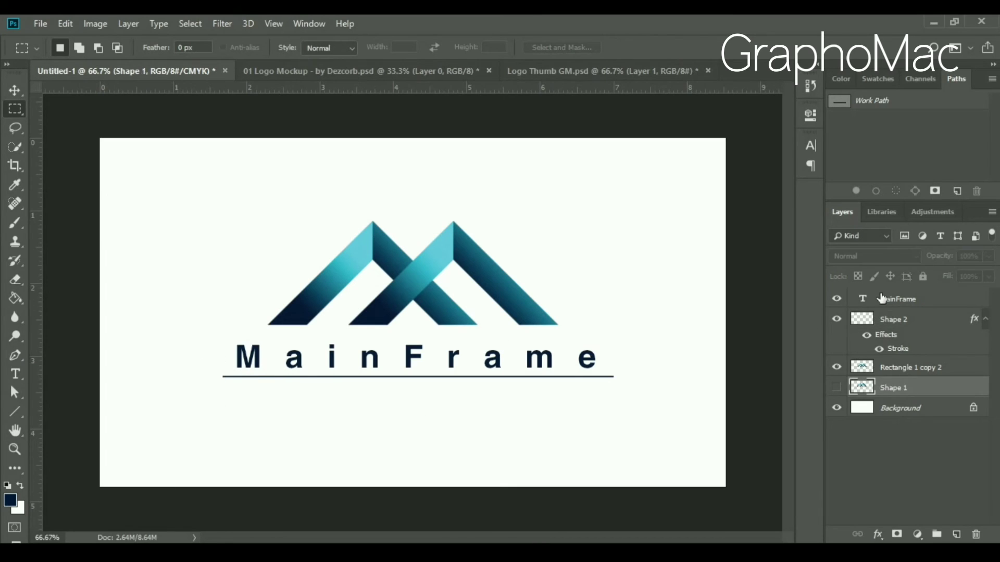
{"action": "left_click", "coordinate": [893, 299], "text": "shift"}
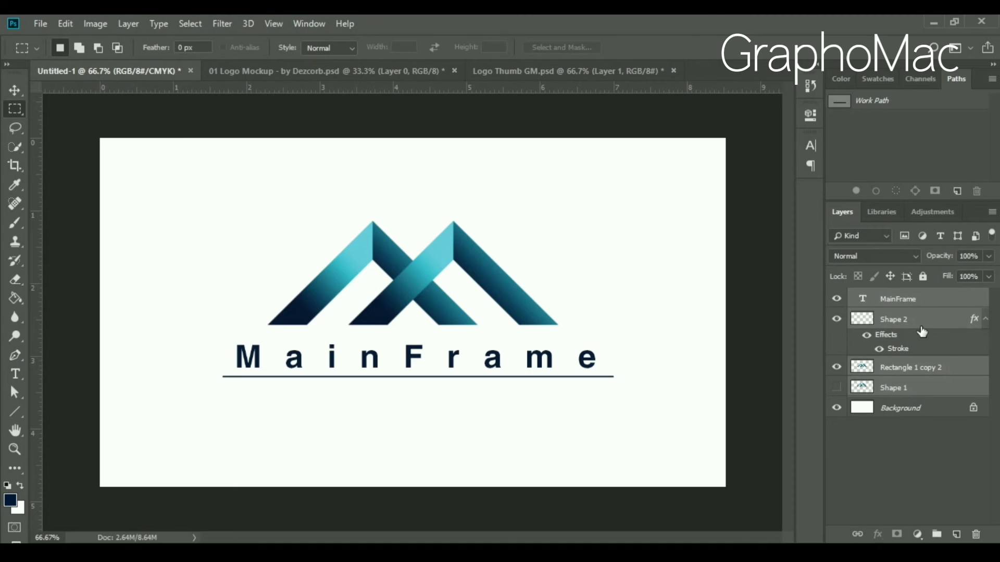
{"action": "key", "text": "ctrl+e"}
{"action": "left_click", "coordinate": [837, 299]}
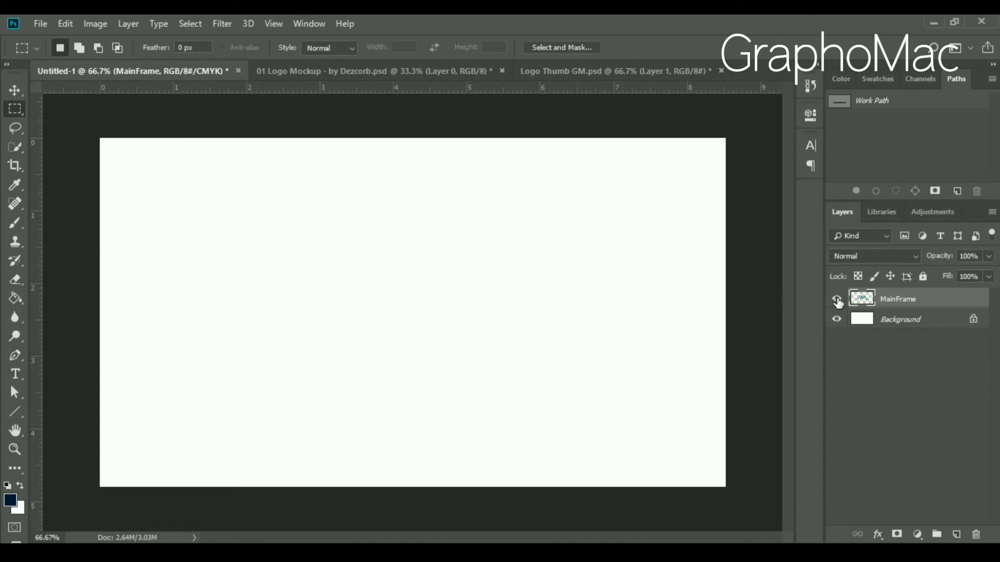
{"action": "left_click", "coordinate": [837, 299]}
{"action": "key", "text": "ctrl+z"}
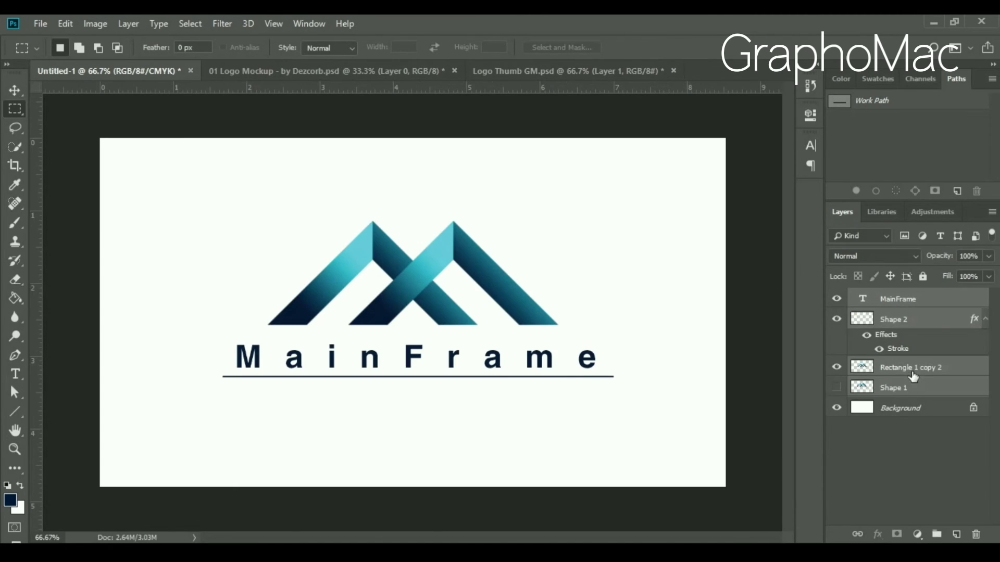
{"action": "left_click", "coordinate": [912, 372]}
{"action": "left_click", "coordinate": [922, 299], "text": "shift"}
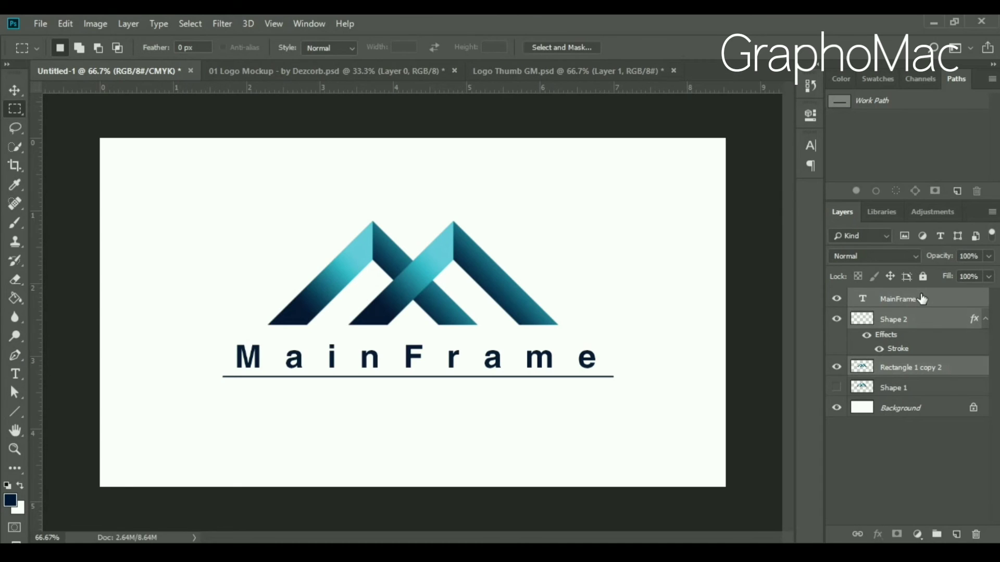
{"action": "key", "text": "ctrl+e"}
{"action": "left_click", "coordinate": [837, 299]}
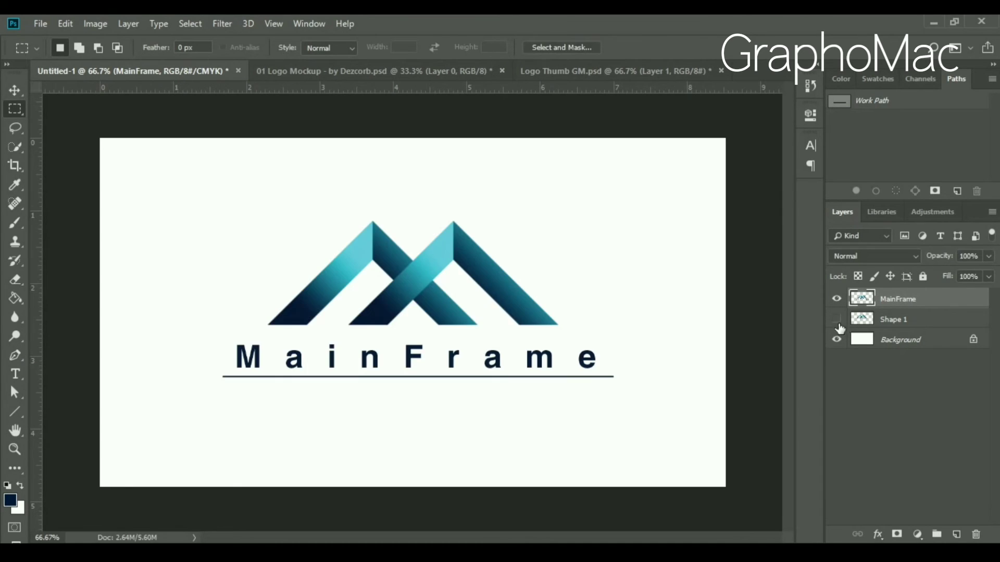
Compare MainFrame with Shape 1, leave Shape 1 hidden, and switch to 01 Logo Mockup.
{"action": "left_click", "coordinate": [836, 298]}
{"action": "left_click", "coordinate": [836, 319]}
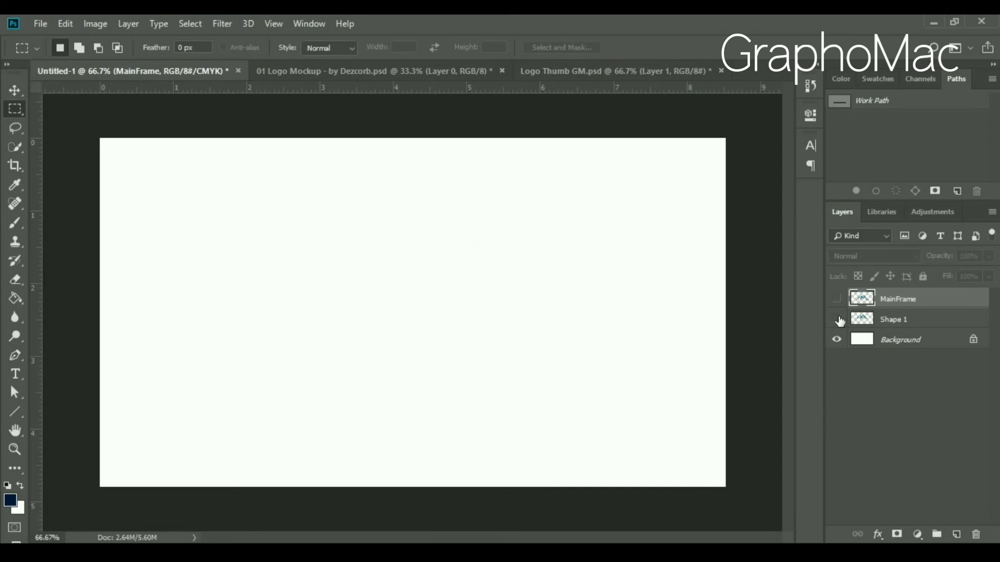
{"action": "left_click", "coordinate": [837, 299]}
{"action": "left_click", "coordinate": [836, 319]}
{"action": "left_click", "coordinate": [837, 299]}
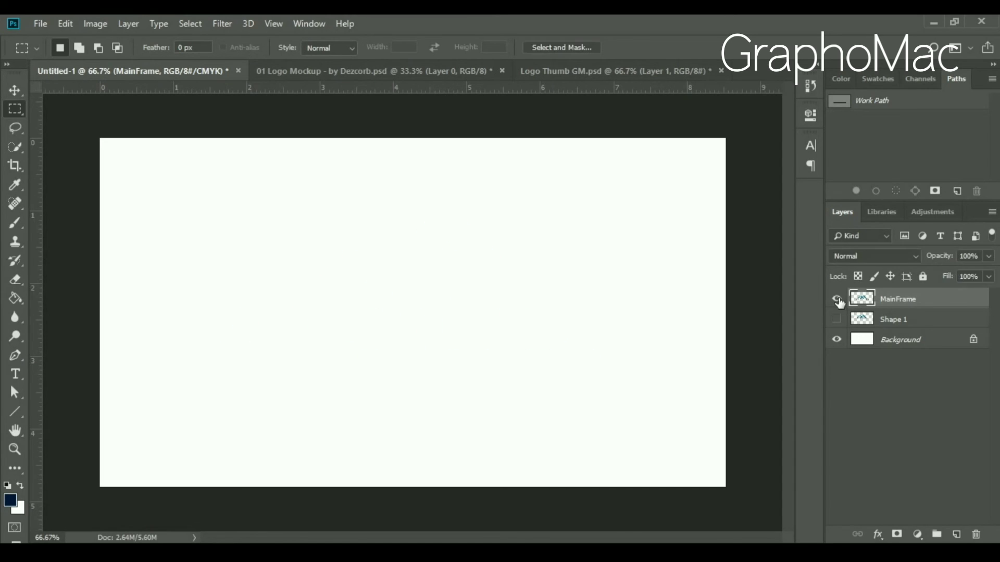
{"action": "left_click", "coordinate": [386, 72]}
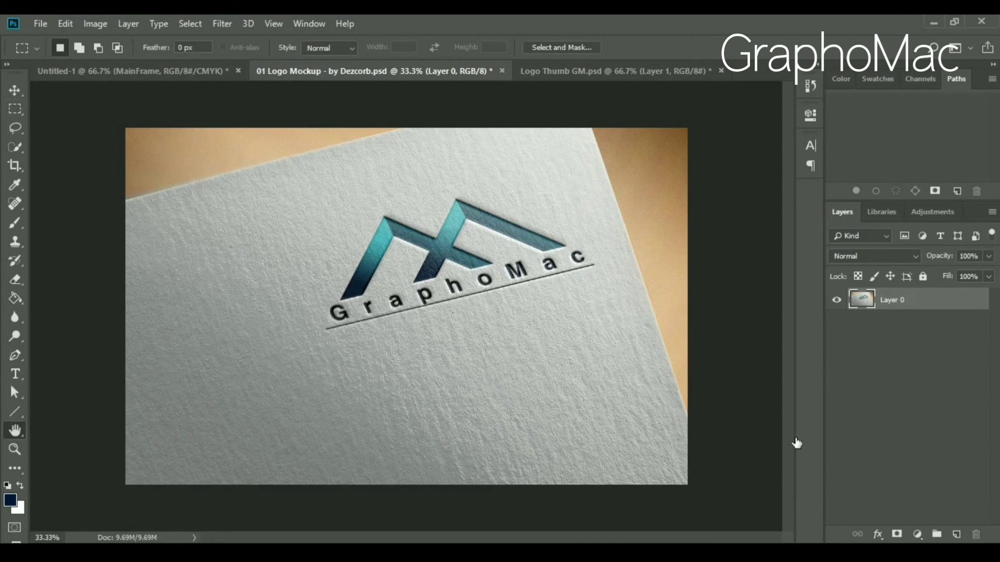
Revert the mockup to its Placeholder layers and open the smart object's logo_1.png contents.
{"action": "key", "text": "Escape"}
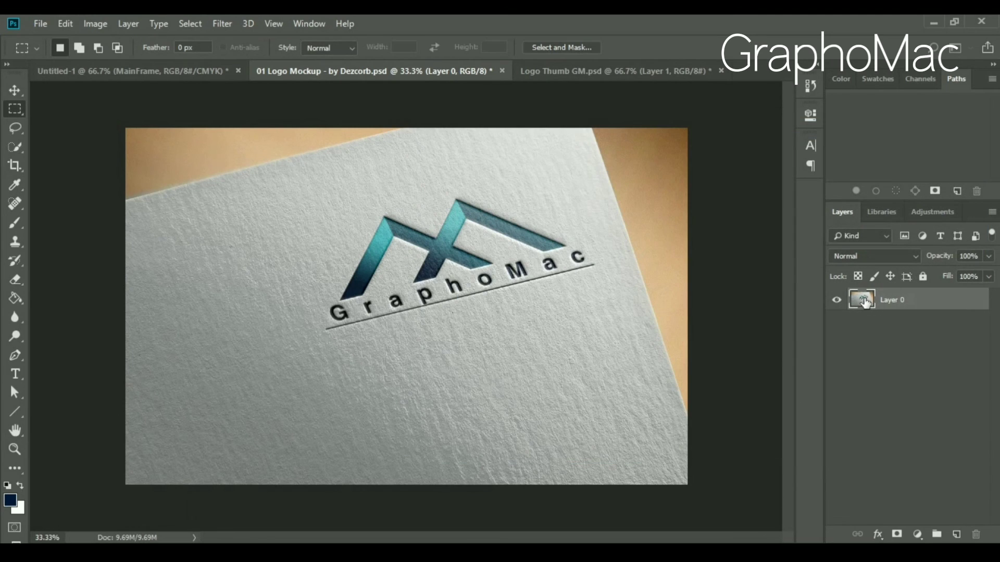
{"action": "key", "text": "ctrl+alt+z"}
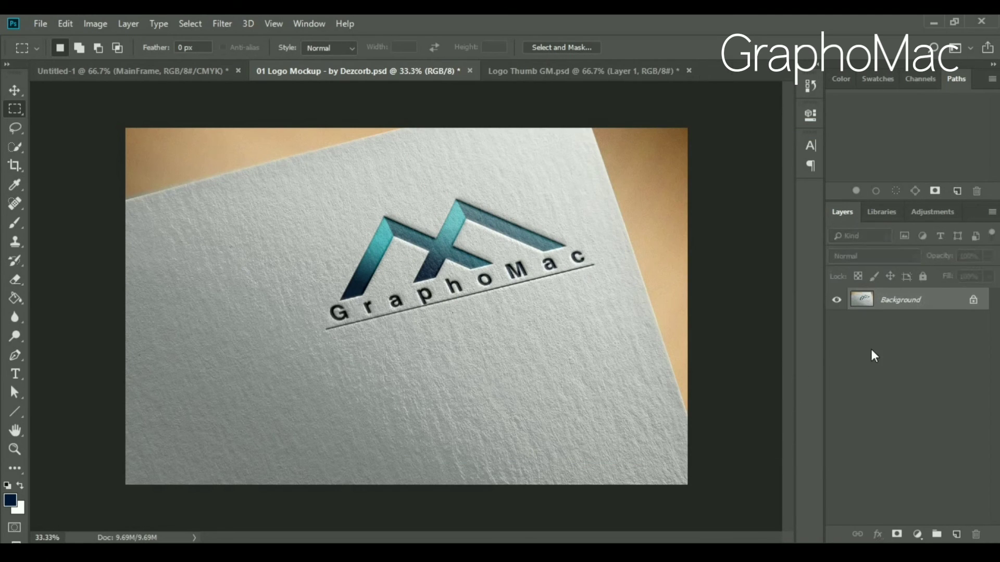
{"action": "key", "text": "ctrl+alt+z"}
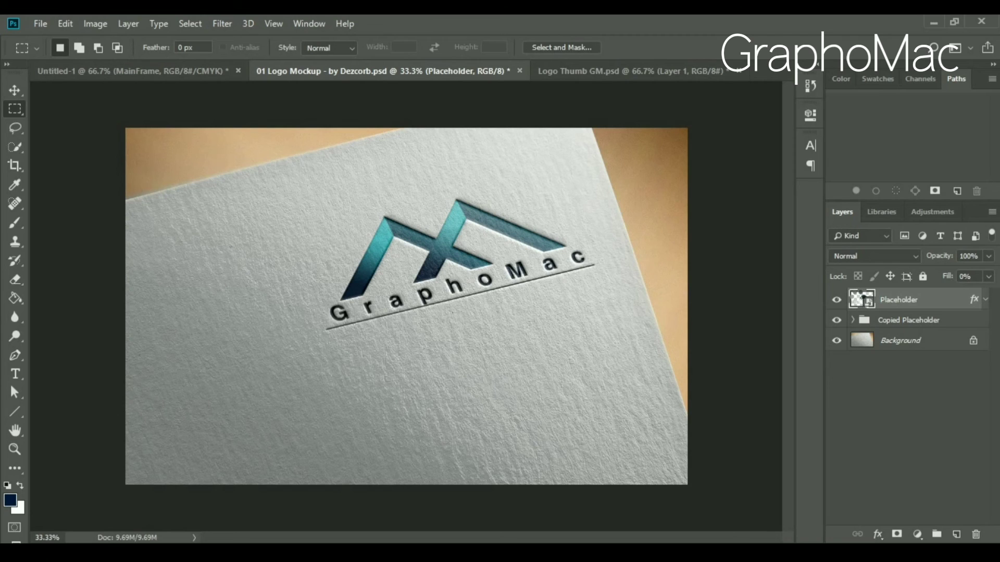
{"action": "double_click", "coordinate": [862, 299]}
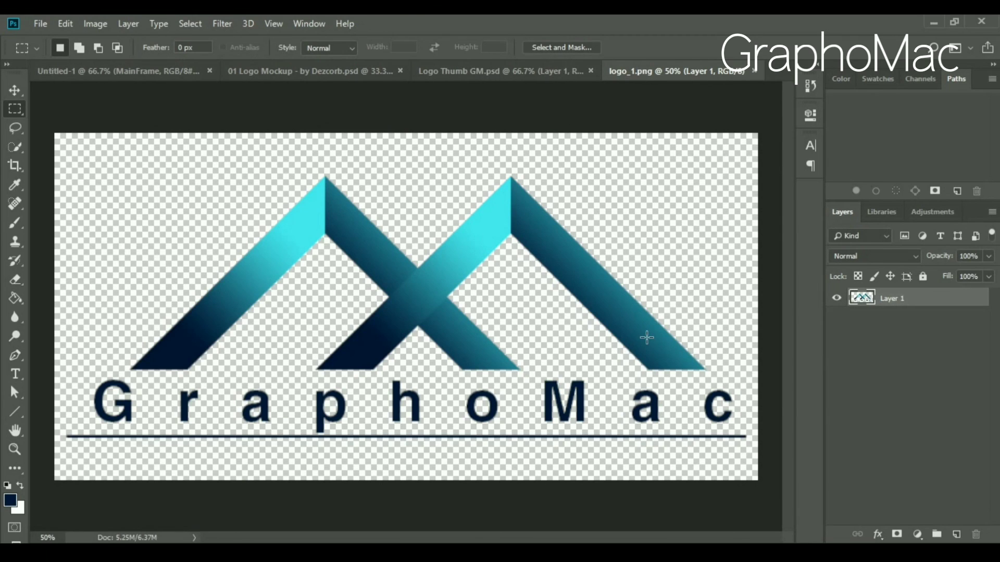
Add a new empty layer, delete the old GraphoMac logo layer, and return to Untitled-1.
{"action": "left_click", "coordinate": [956, 534]}
{"action": "left_click", "coordinate": [908, 316]}
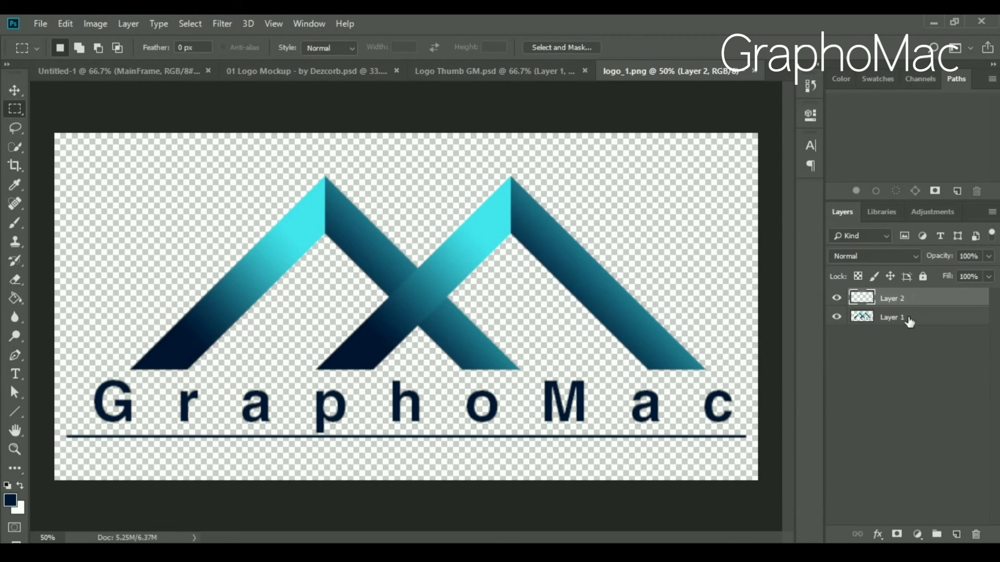
{"action": "key", "text": "Delete"}
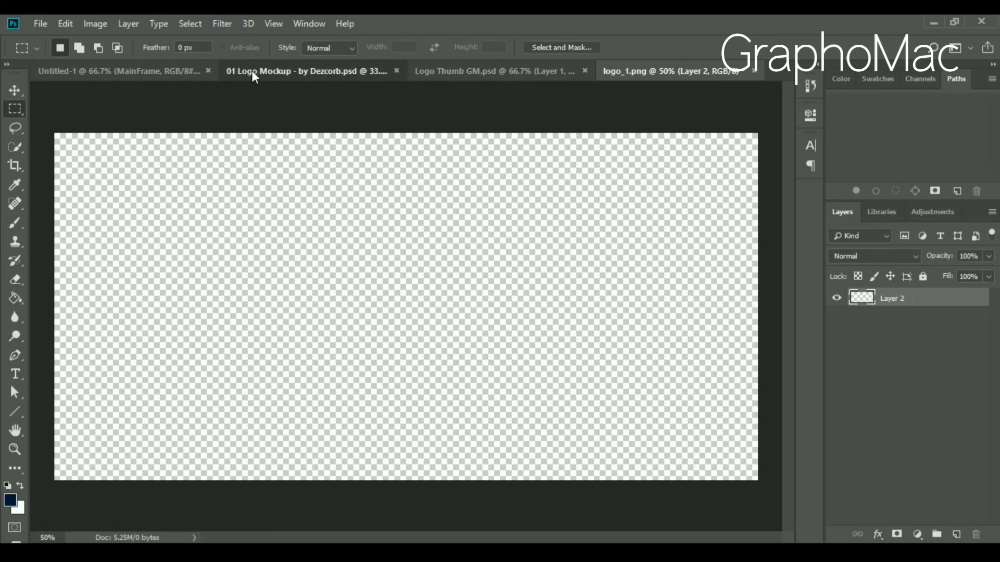
{"action": "left_click", "coordinate": [251, 70]}
{"action": "left_click", "coordinate": [180, 69]}
Drag the MainFrame logo into logo_1.png and centre it horizontally.
{"action": "key", "text": "v"}
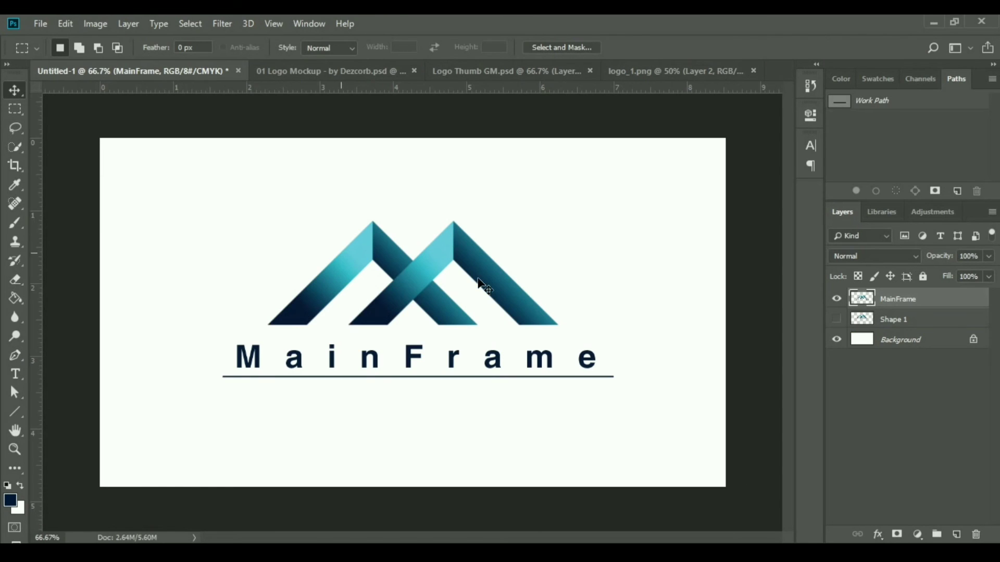
{"action": "left_click_drag", "start_coordinate": [517, 233], "coordinate": [657, 73]}
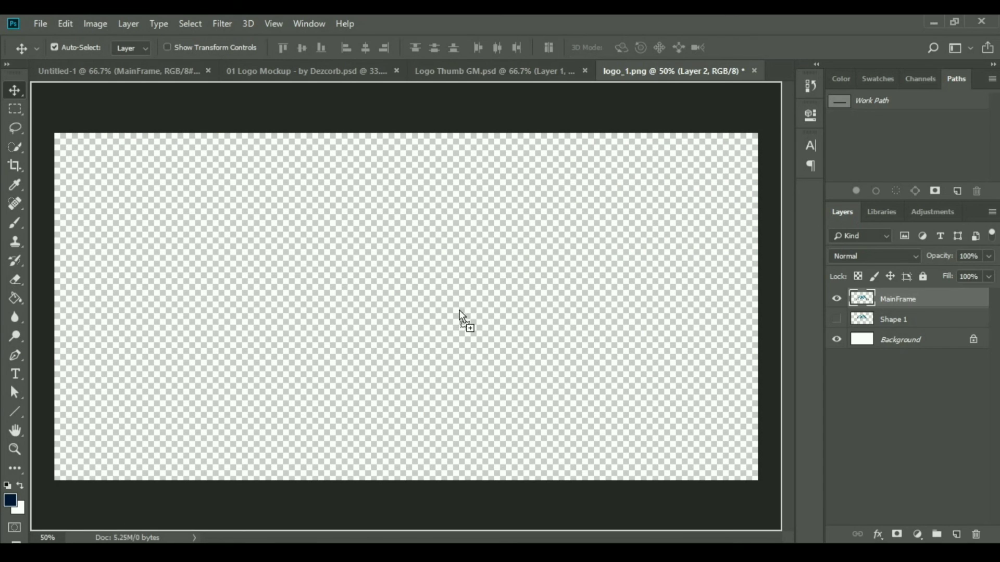
{"action": "left_click_drag", "start_coordinate": [654, 64], "coordinate": [460, 312]}
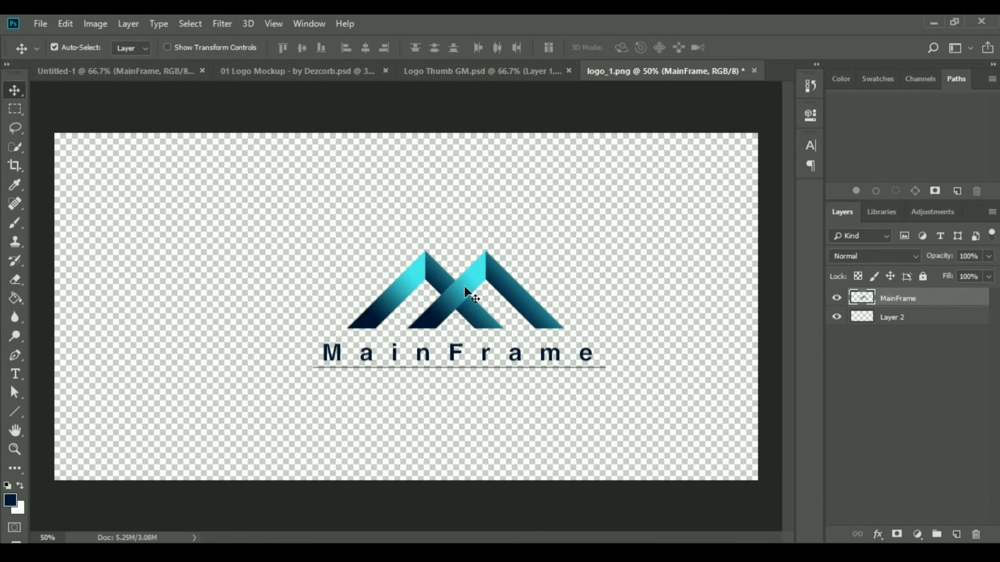
{"action": "key", "text": "ctrl+a"}
{"action": "left_click", "coordinate": [365, 48]}
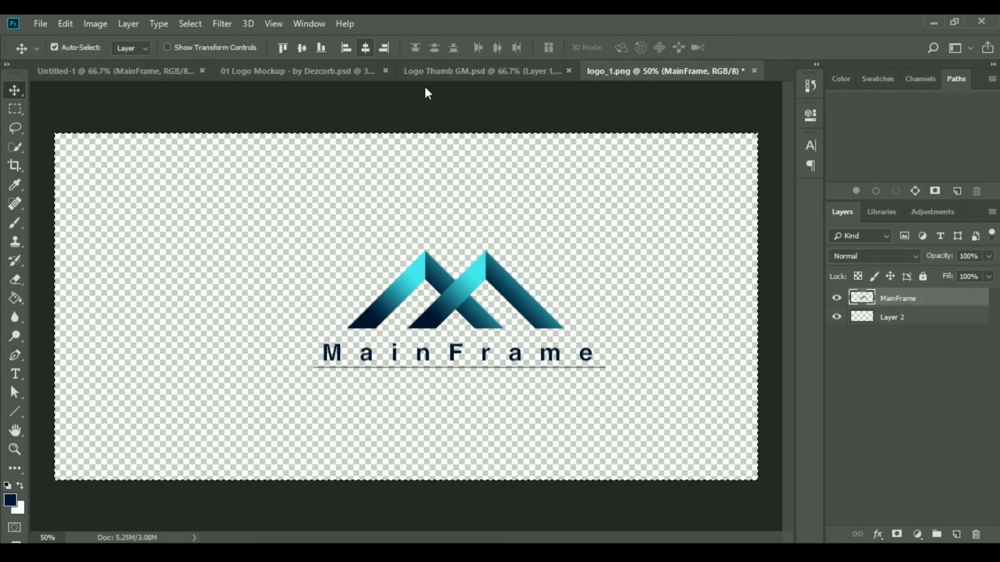
Enlarge the logo to about 199% and merge it with Layer 2.
{"action": "key", "text": "ctrl+t"}
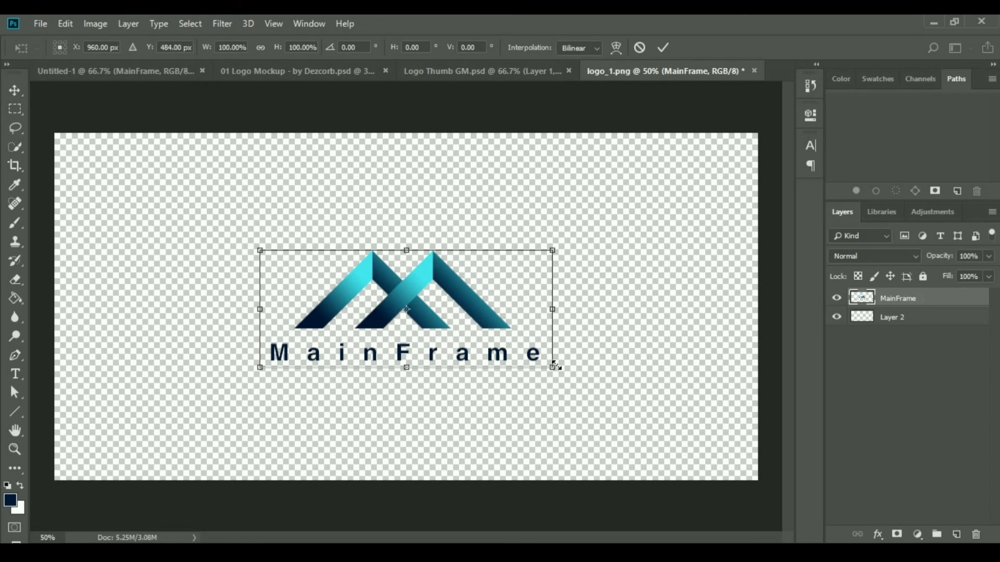
{"action": "left_click_drag", "start_coordinate": [627, 384], "coordinate": [707, 419]}
{"action": "left_click", "coordinate": [662, 48]}
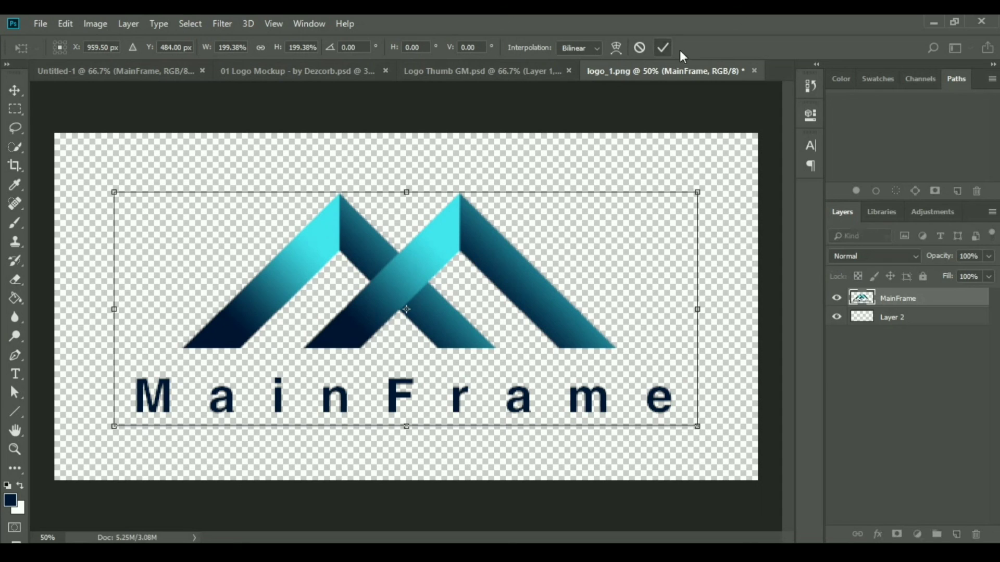
{"action": "key", "text": "Return"}
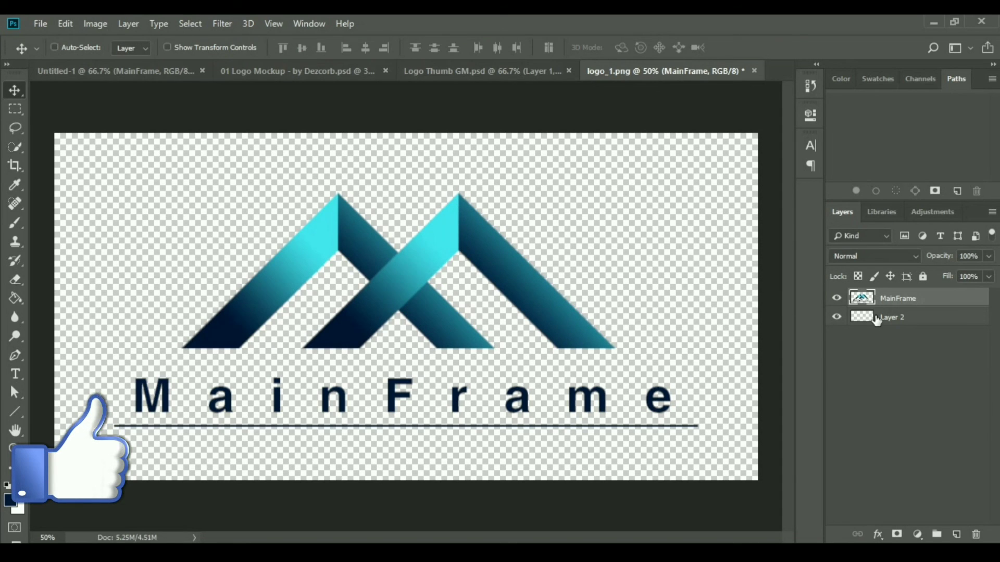
{"action": "left_click", "coordinate": [877, 318], "text": "shift"}
{"action": "key", "text": "ctrl+e"}
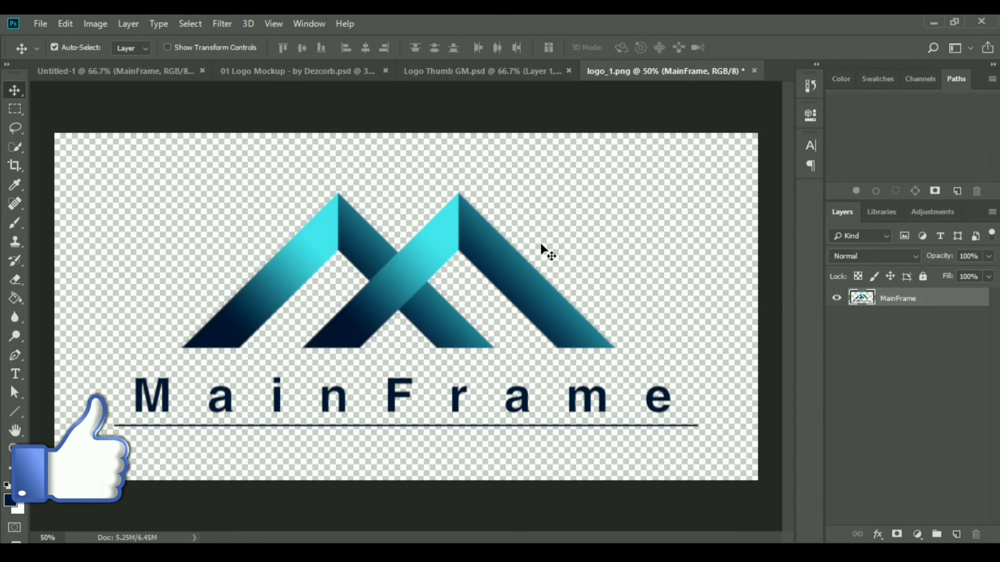
Nudge the logo slightly upward, then close logo_1.png and save the changes.
{"action": "key", "text": "Up"}
{"action": "key", "text": "Up"}
{"action": "key", "text": "Up"}
{"action": "key", "text": "Up"}
{"action": "key", "text": "Up"}
{"action": "key", "text": "Up"}
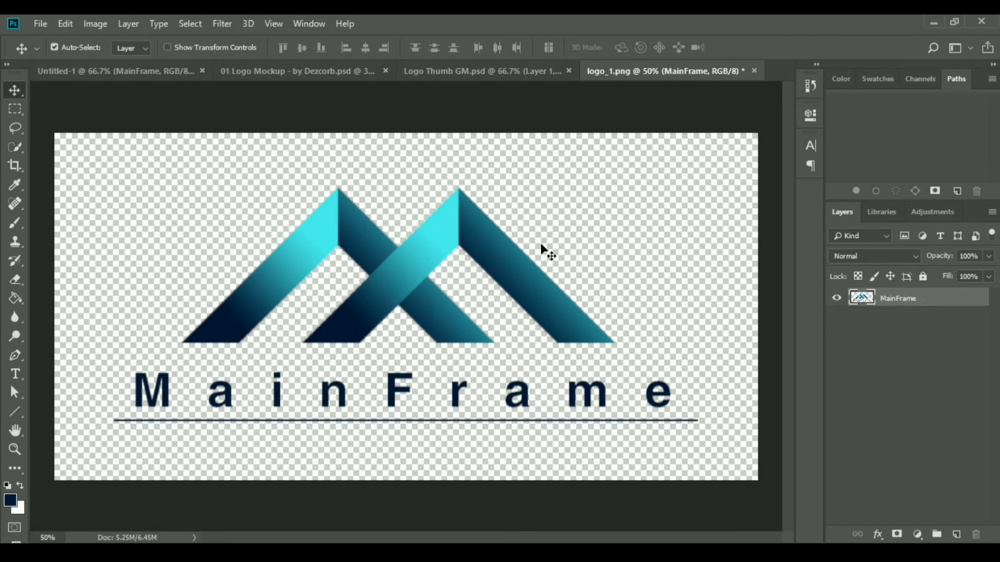
{"action": "key", "text": "Up"}
{"action": "key", "text": "Up"}
{"action": "key", "text": "Up"}
{"action": "key", "text": "Down"}
{"action": "key", "text": "Down"}
{"action": "key", "text": "Down"}
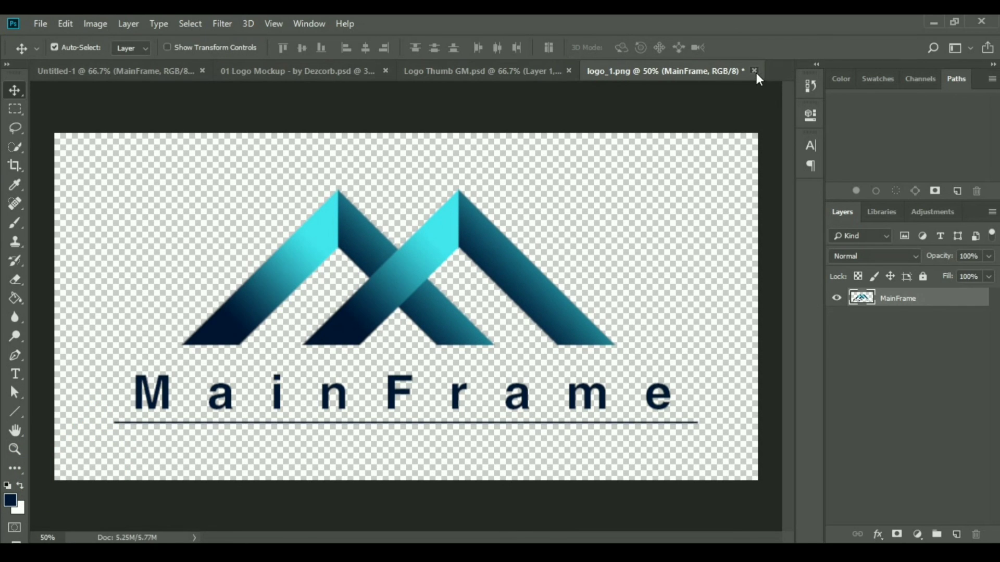
{"action": "left_click", "coordinate": [753, 71]}
{"action": "left_click", "coordinate": [449, 228]}
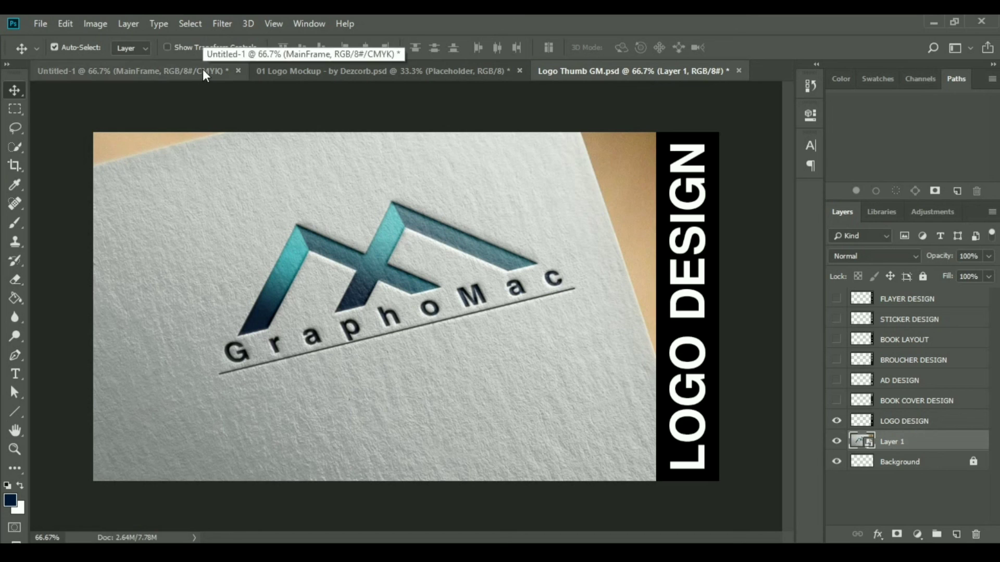
Compare the embossed MainFrame mockup in 01 Logo Mockup with Logo Thumb GM.psd, then return to Untitled-1.
{"action": "left_click", "coordinate": [339, 73]}
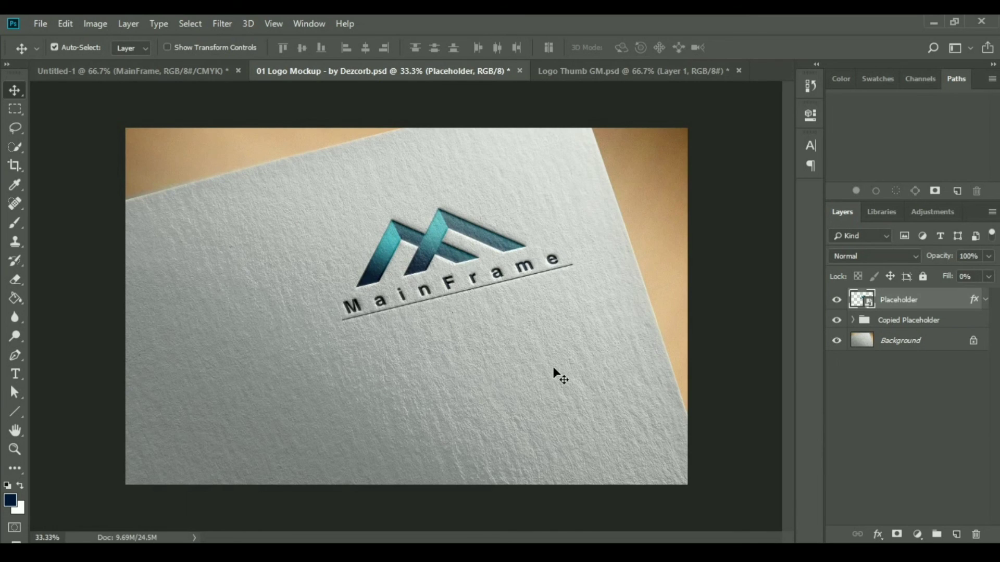
{"action": "left_click", "coordinate": [624, 76]}
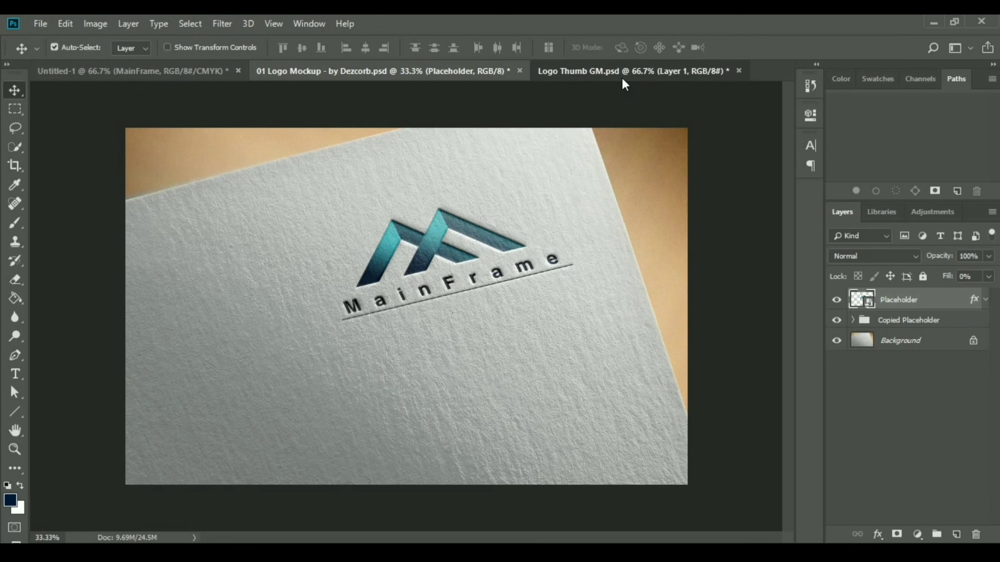
{"action": "left_click", "coordinate": [489, 73]}
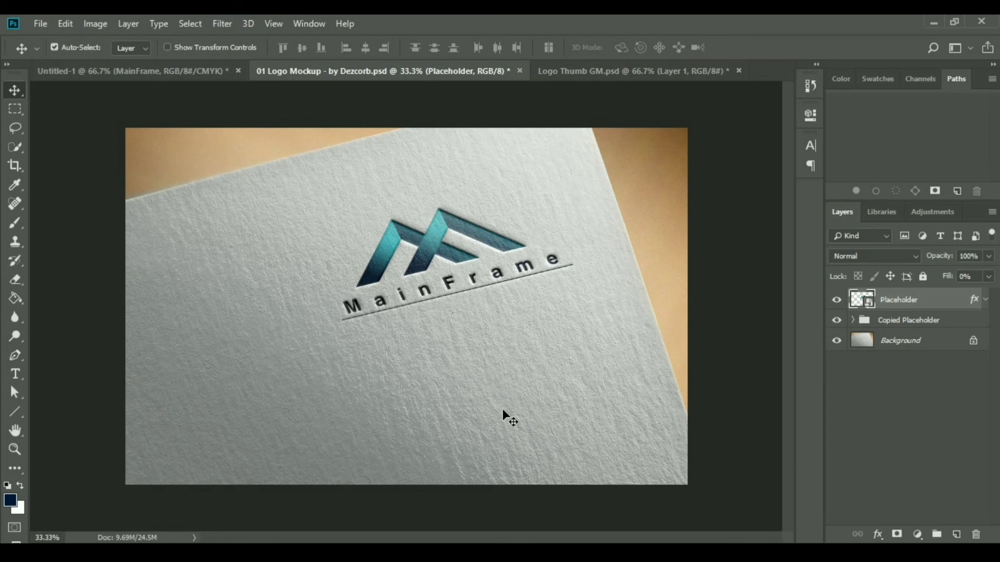
{"action": "left_click", "coordinate": [177, 71]}
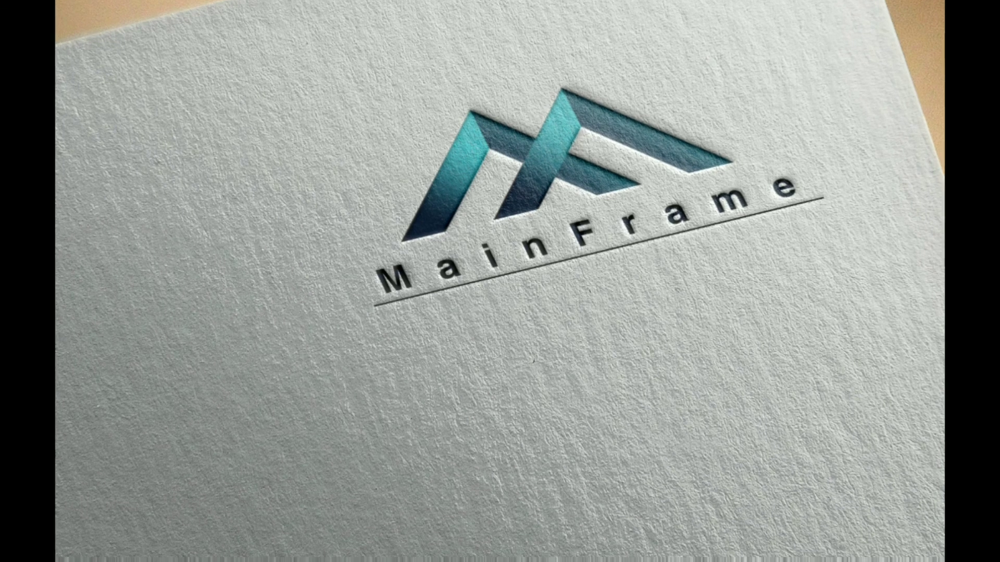